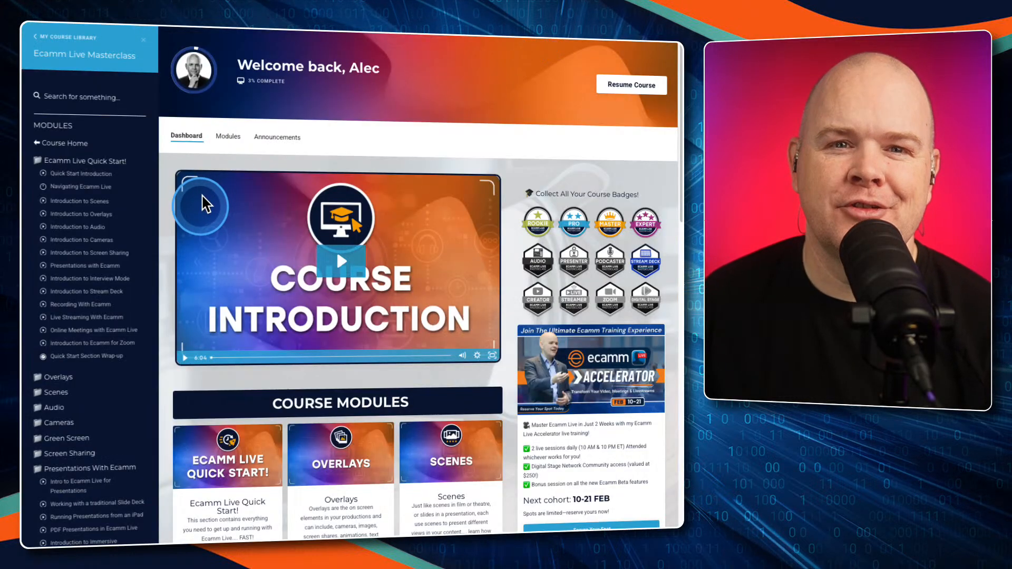
Look through the Ecamm Live Masterclass dashboard, its lesson list and the overview of course modules
left_click(167, 376)
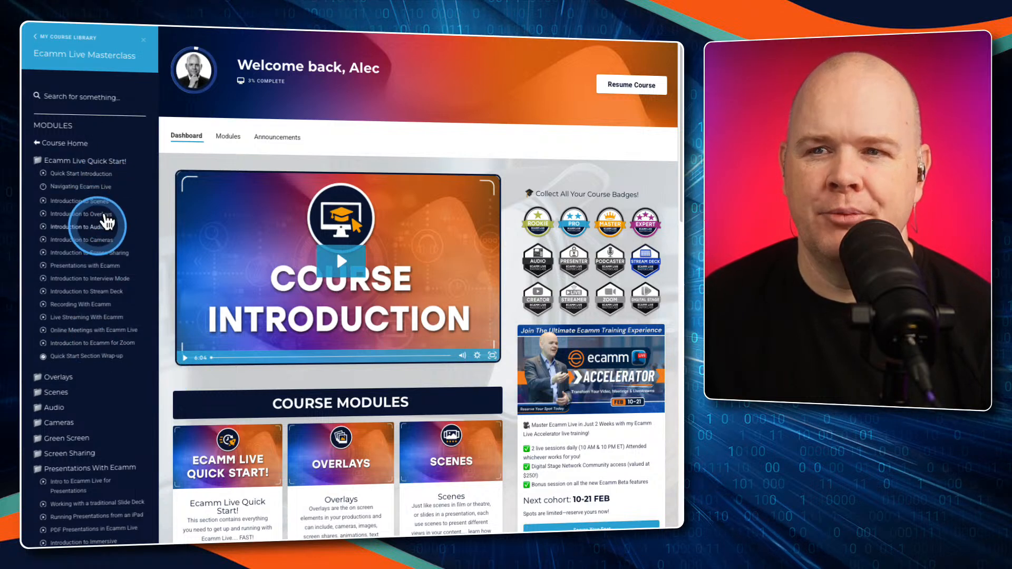
scroll(127, 284, "down", 5)
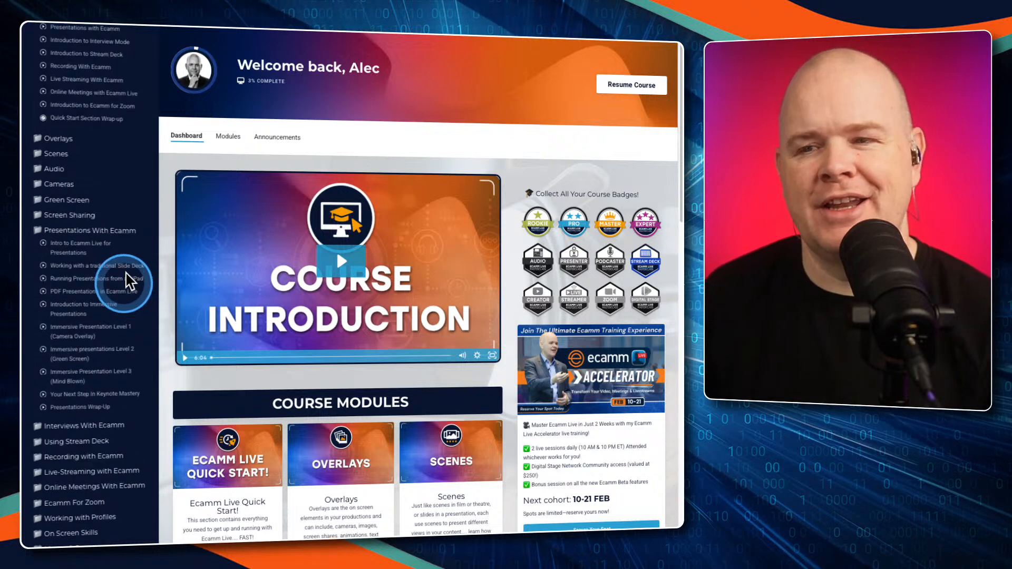
scroll(129, 282, "up", 3)
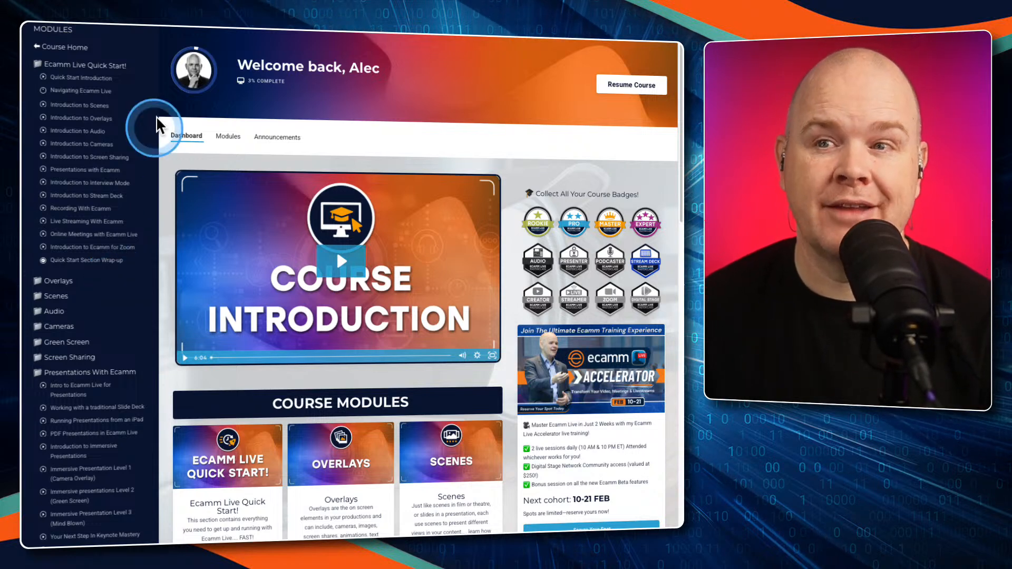
scroll(298, 411, "down", 2)
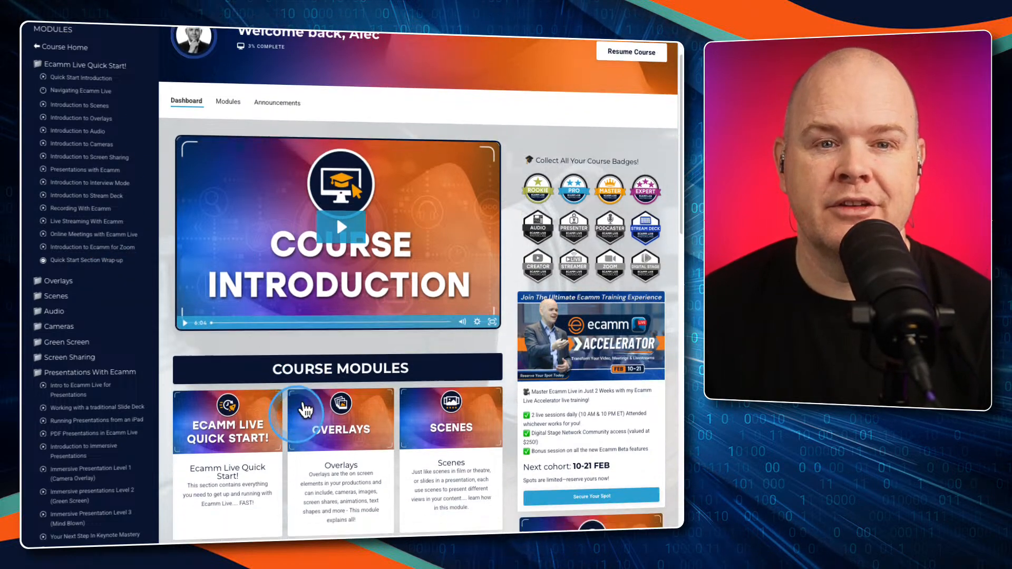
scroll(305, 410, "down", 1)
scroll(305, 406, "down", 1)
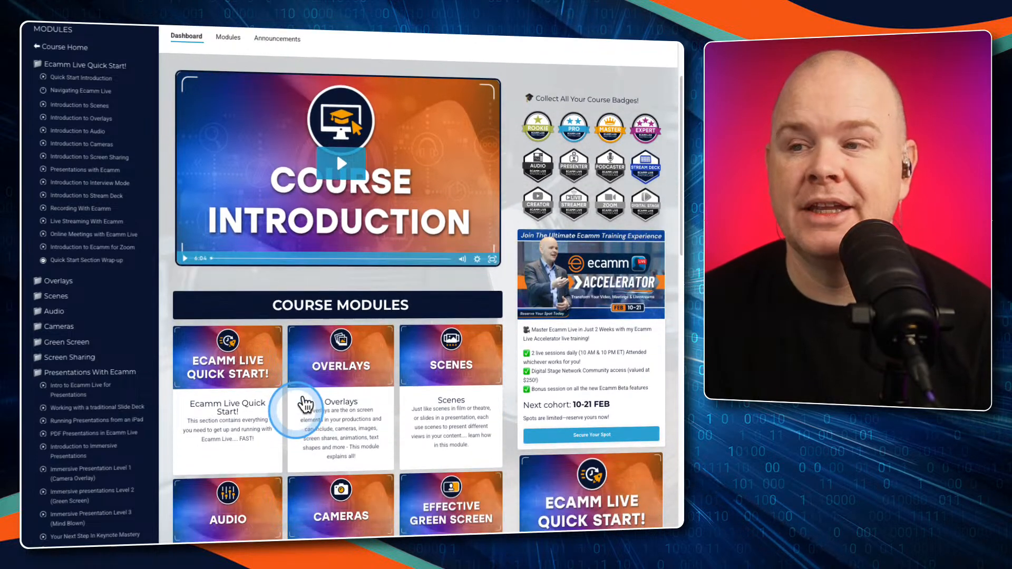
scroll(301, 364, "down", 4)
scroll(303, 343, "up", 7)
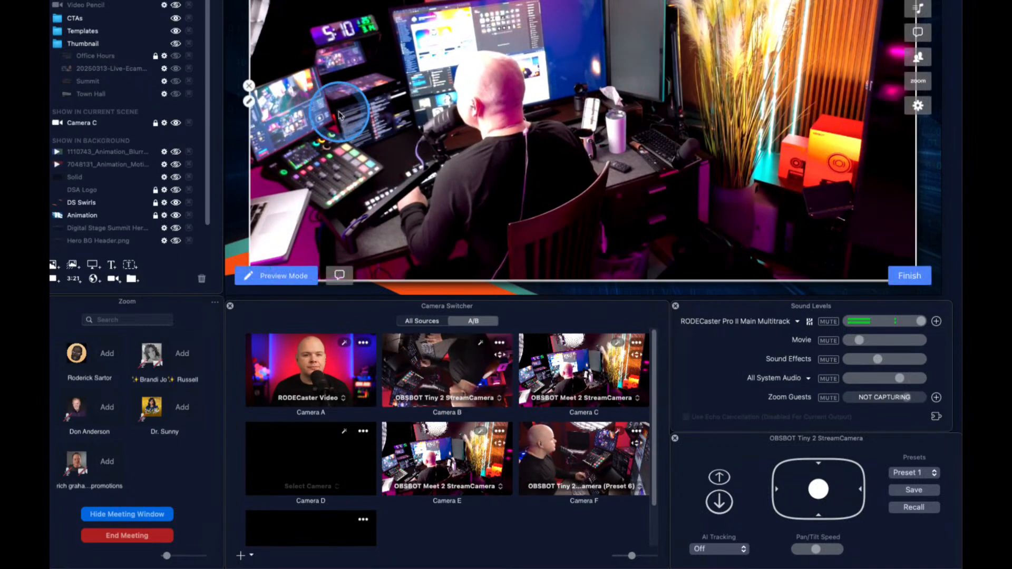
Compare Camera E and Camera C in the Front Right scene and set its camera overlay's video source to Camera B
key("5")
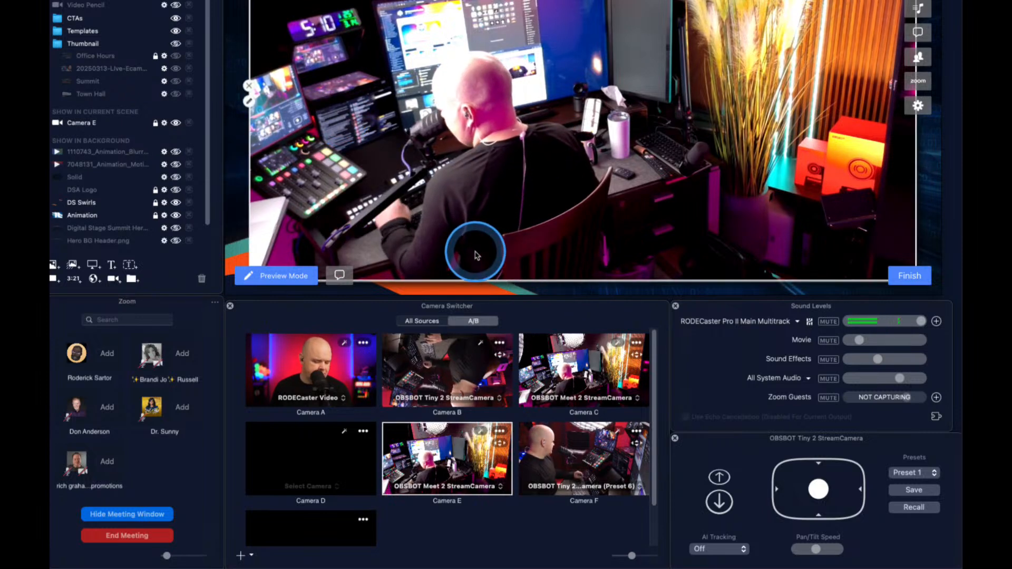
key("3")
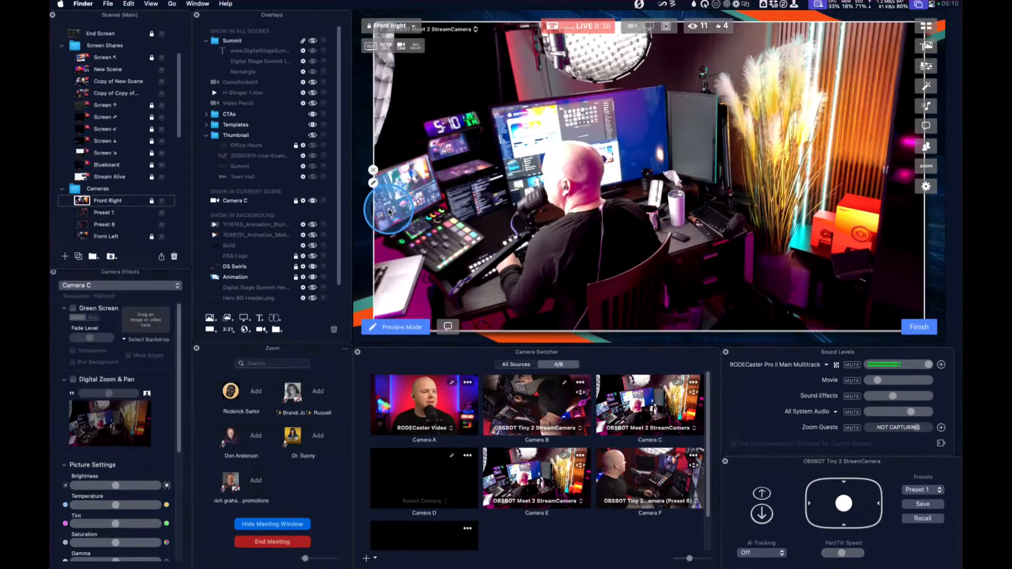
left_click(373, 183)
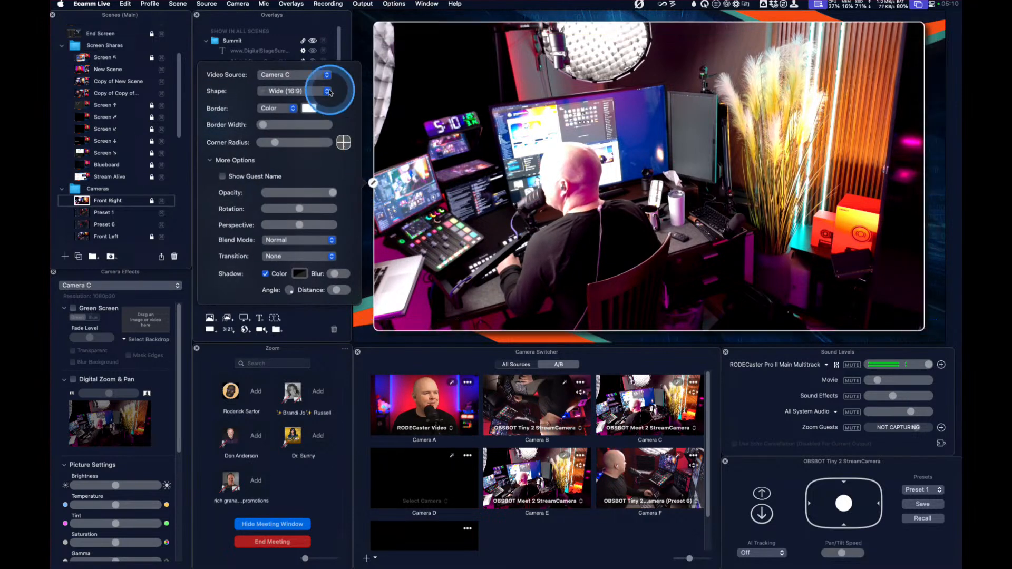
left_click(319, 79)
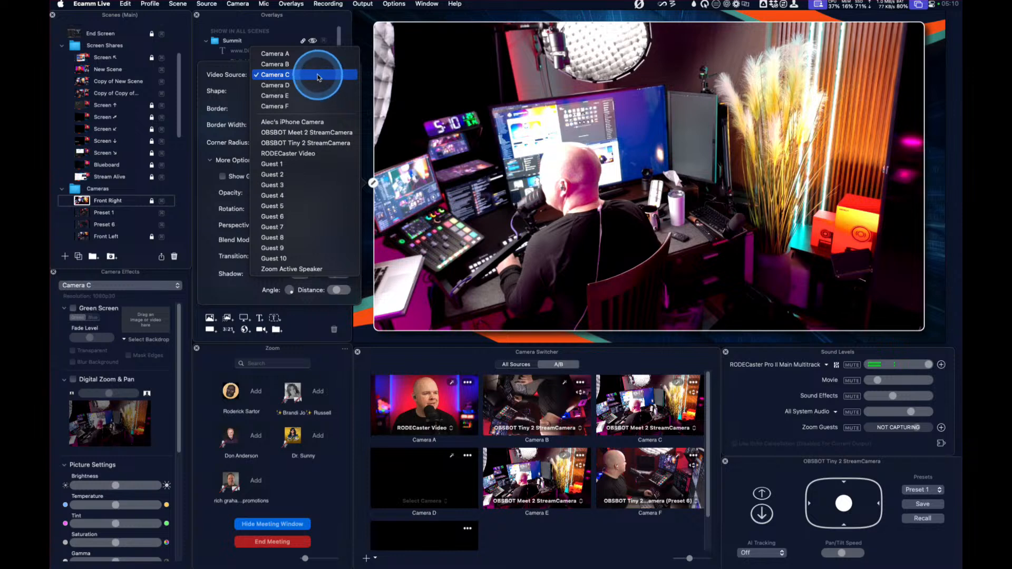
left_click(307, 64)
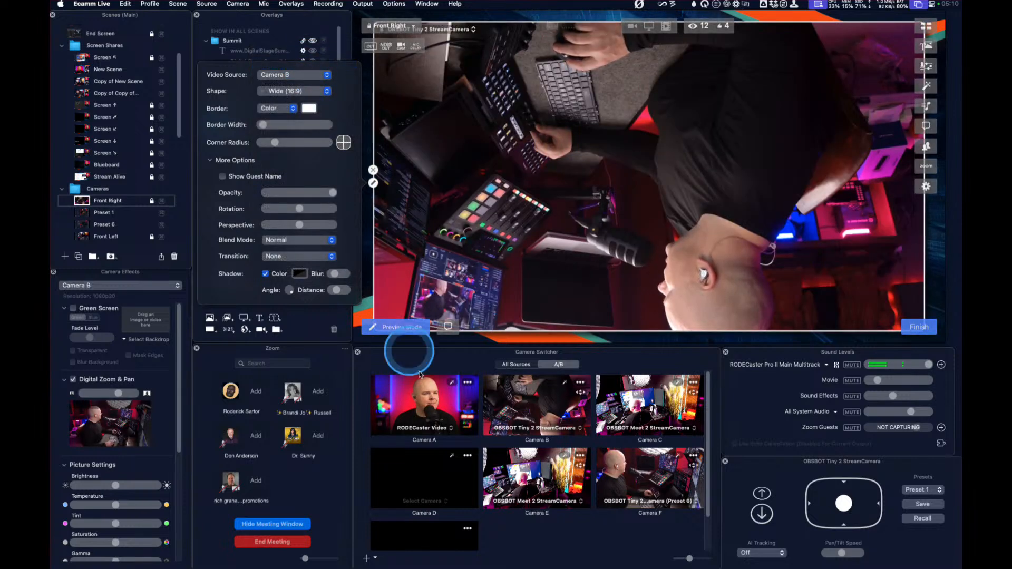
Rotate the Camera B picture twice to turn it upright
scroll(111, 429, "down", 5)
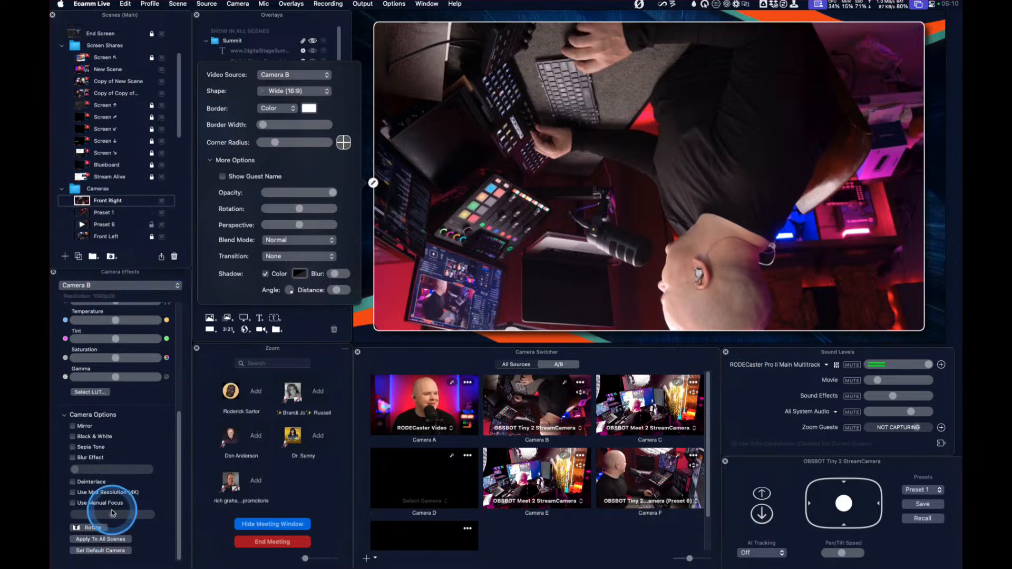
left_click(92, 527)
left_click(93, 527)
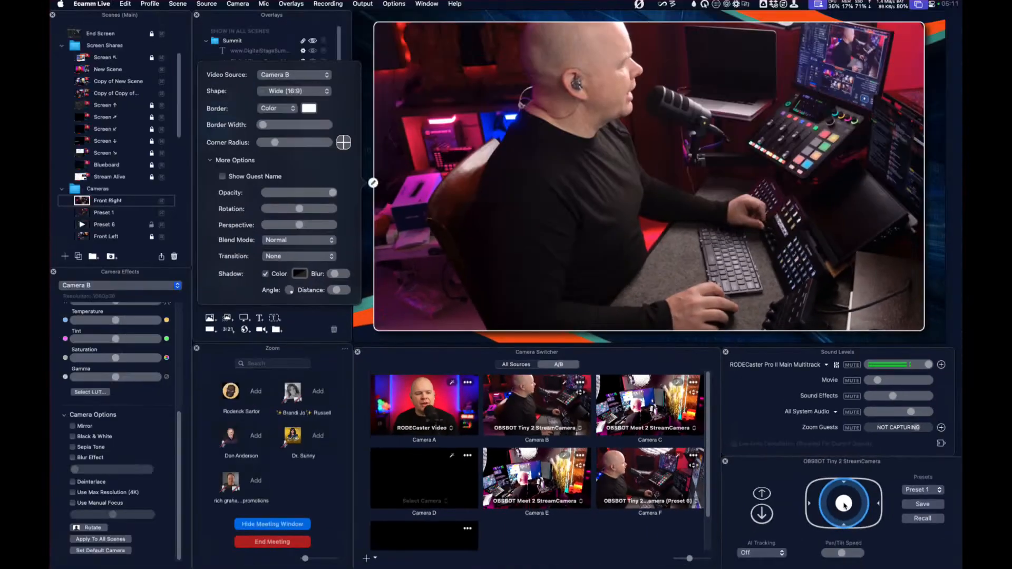
Tilt the OBSBOT Tiny 2 camera up to the ceiling light and back down
left_click_drag(843, 506, 839, 463)
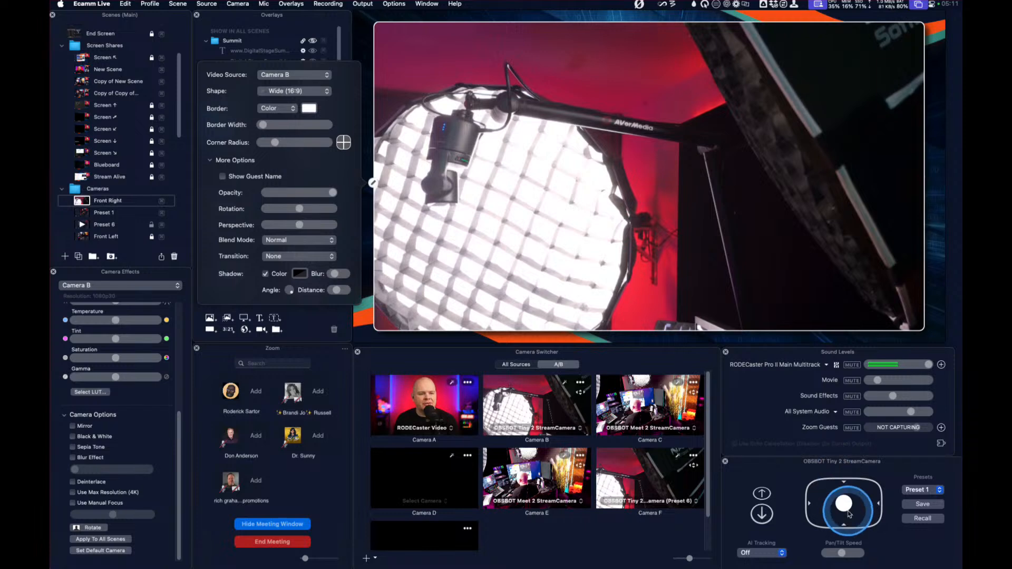
left_click_drag(844, 535, 853, 497)
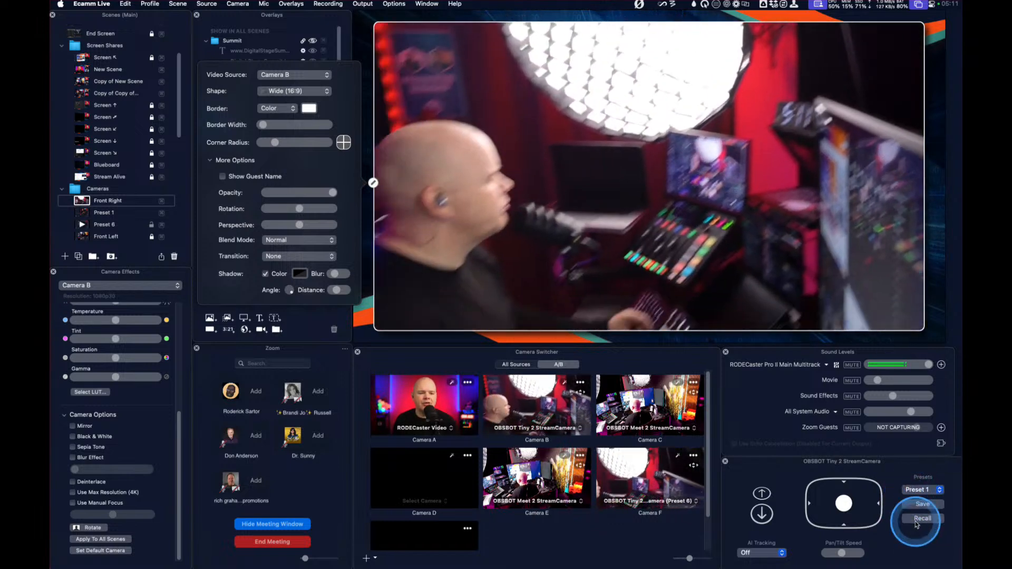
Recall Preset 2, Preset 3 and finally Preset 1 on the OBSBOT Tiny 2 camera
left_click(920, 491)
left_click(920, 501)
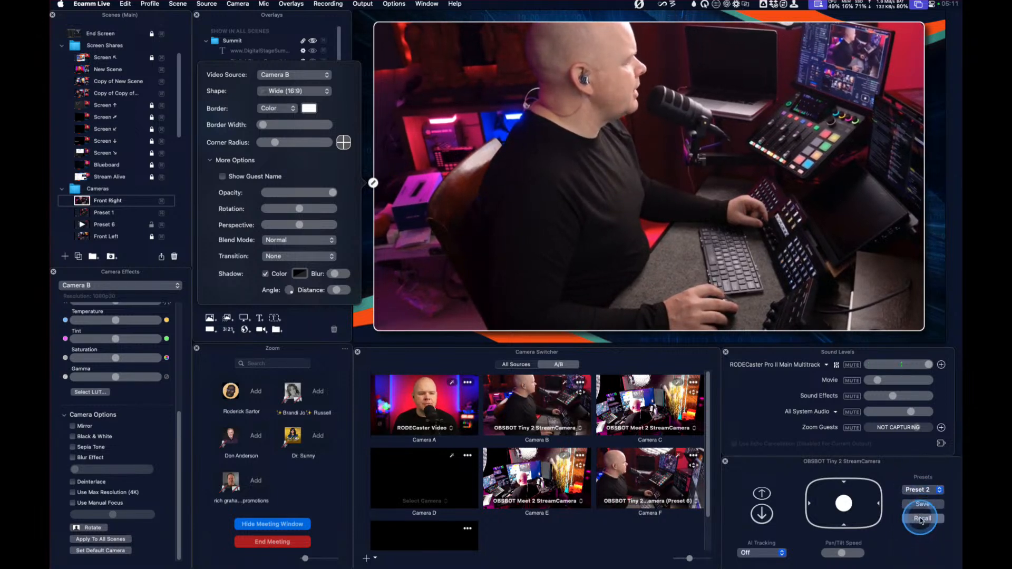
left_click(925, 493)
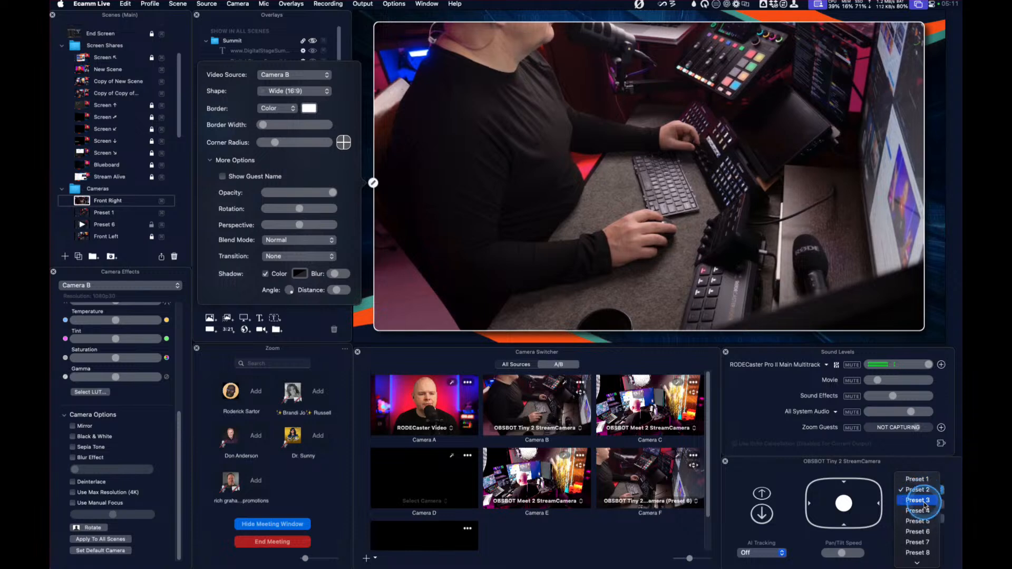
left_click(919, 501)
left_click(923, 520)
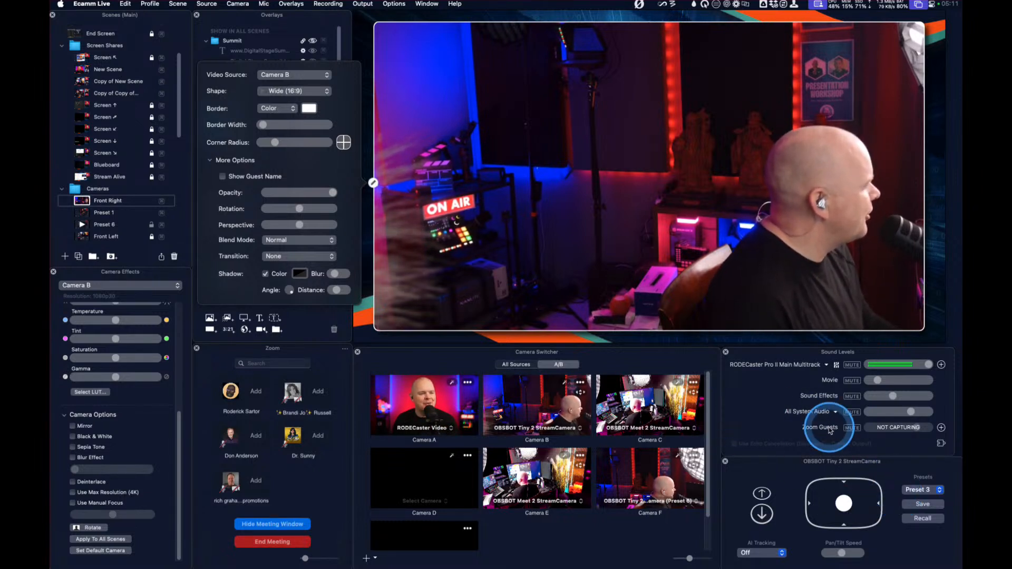
left_click(924, 490)
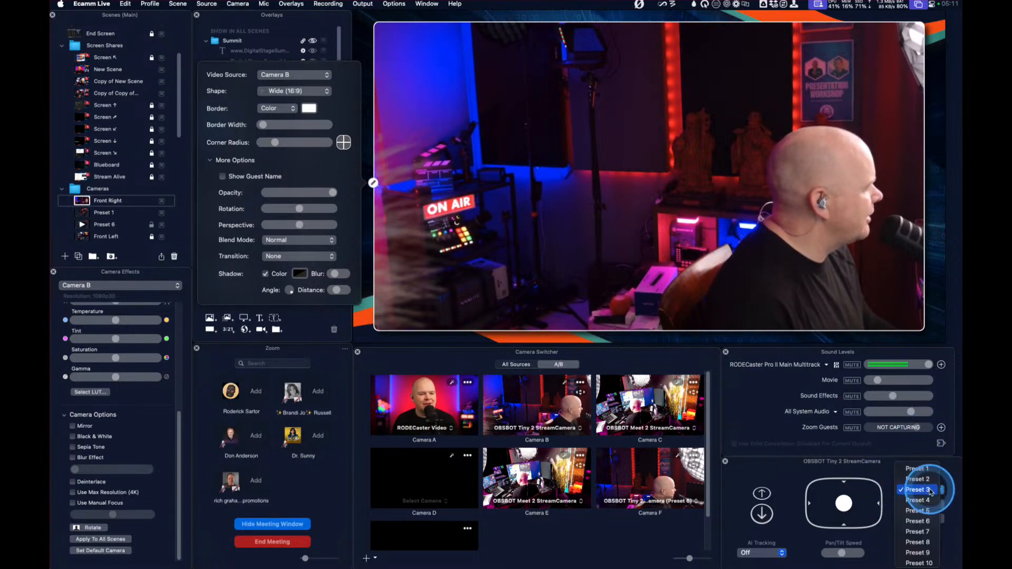
left_click(922, 468)
left_click(923, 518)
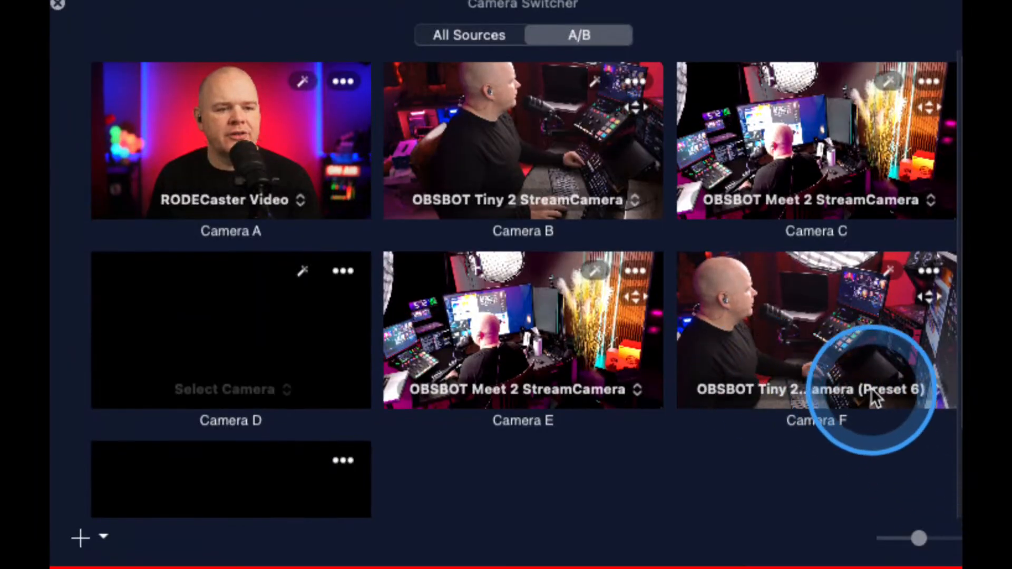
Look at the preset choices offered for Camera F's OBSBOT Tiny 2 source
left_click(909, 398)
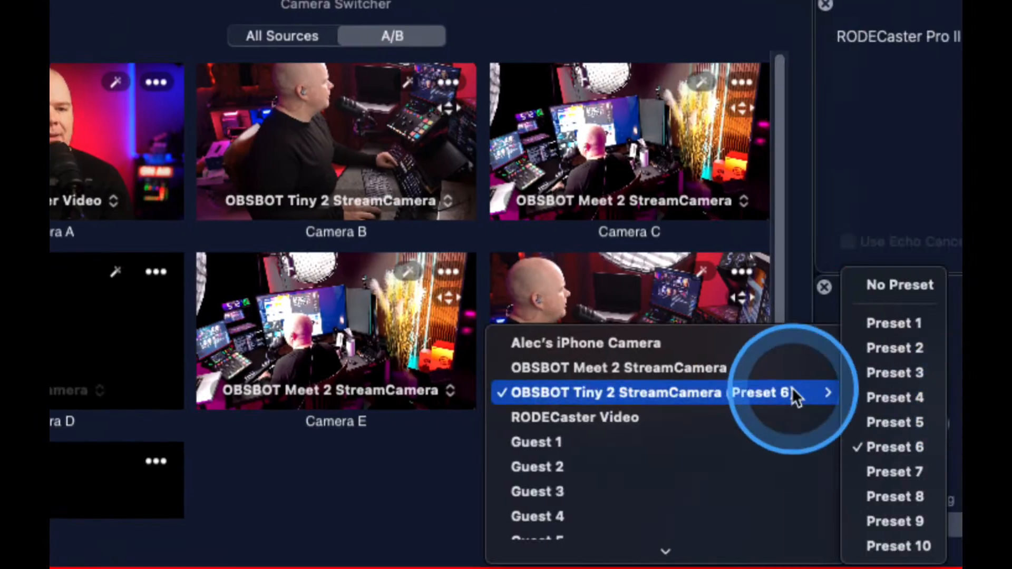
mouse_move(908, 393)
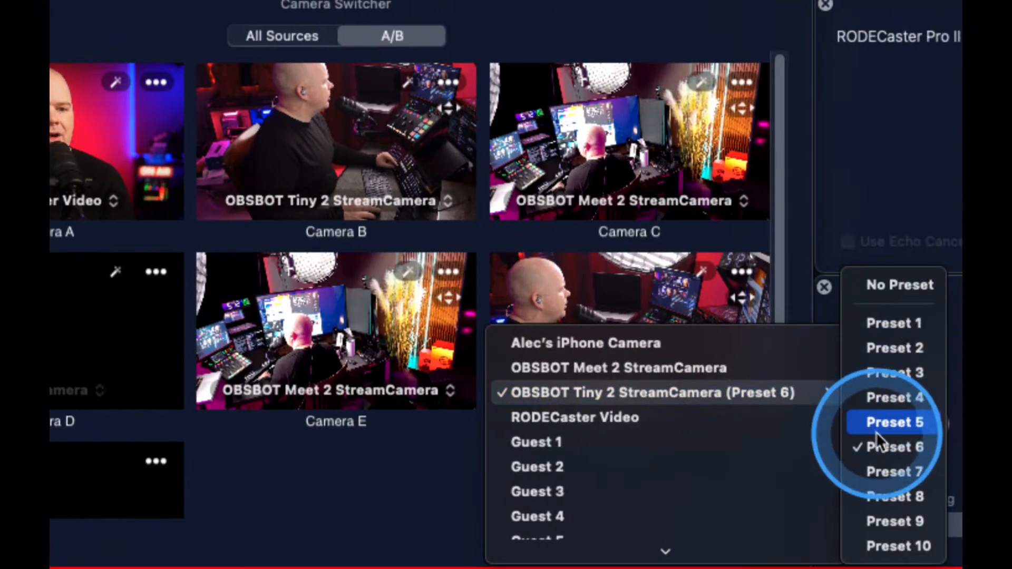
left_click(707, 317)
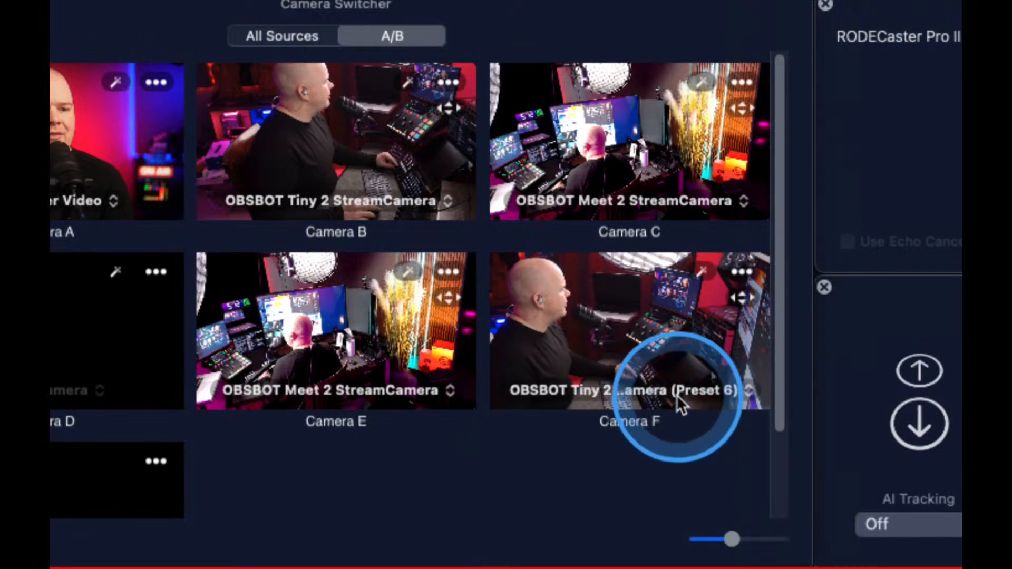
Set Camera B's source to the OBSBOT Tiny 2 StreamCamera with Preset 1
left_click(446, 202)
mouse_move(444, 207)
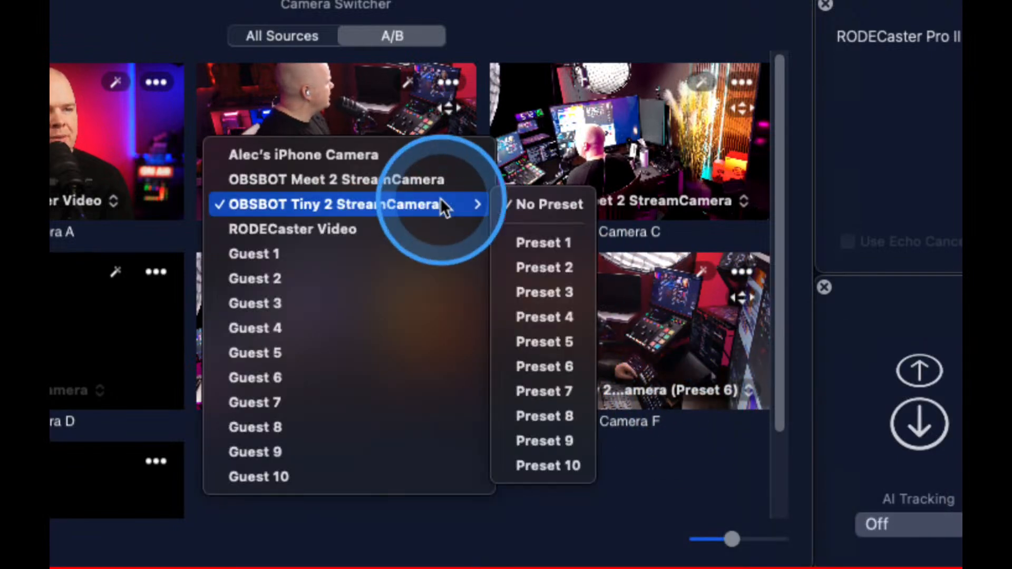
left_click(530, 237)
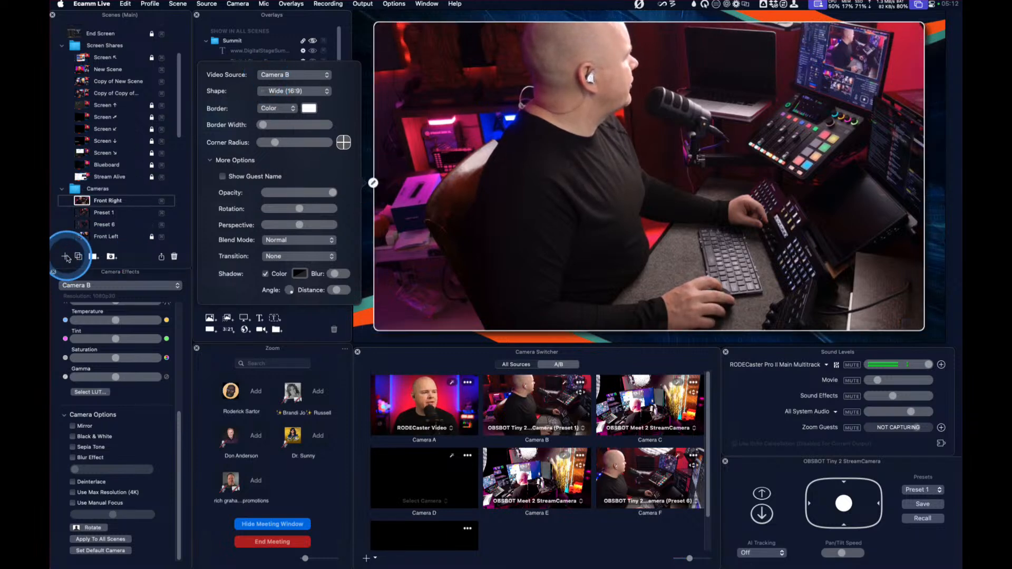
Add a new scene to the Cameras folder and duplicate the Front Right scene
left_click(66, 257)
left_click(95, 203)
left_click(79, 257)
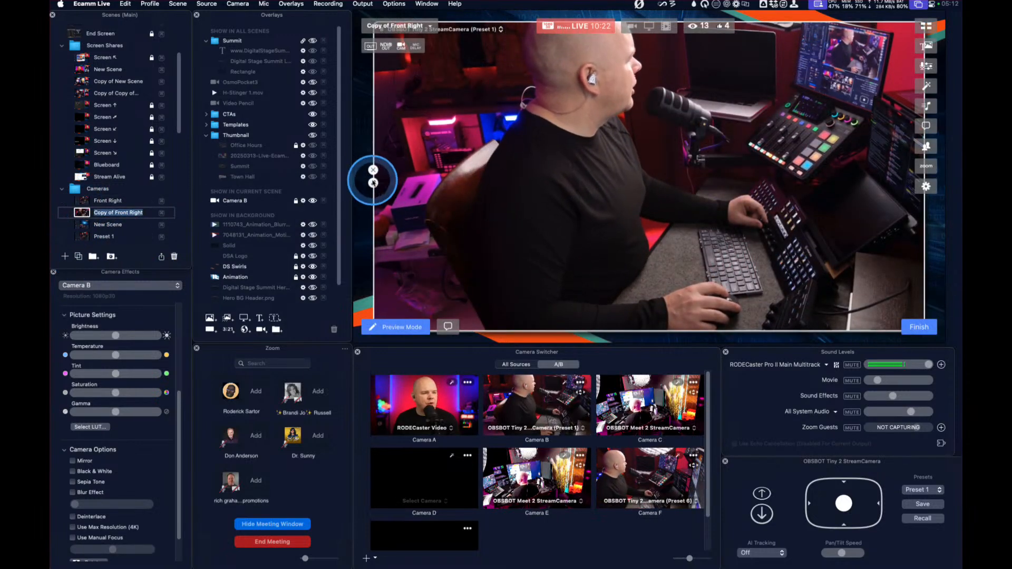
Set the video source of the camera overlay in the Front Right copy to Camera F
left_click(372, 182)
left_click(295, 74)
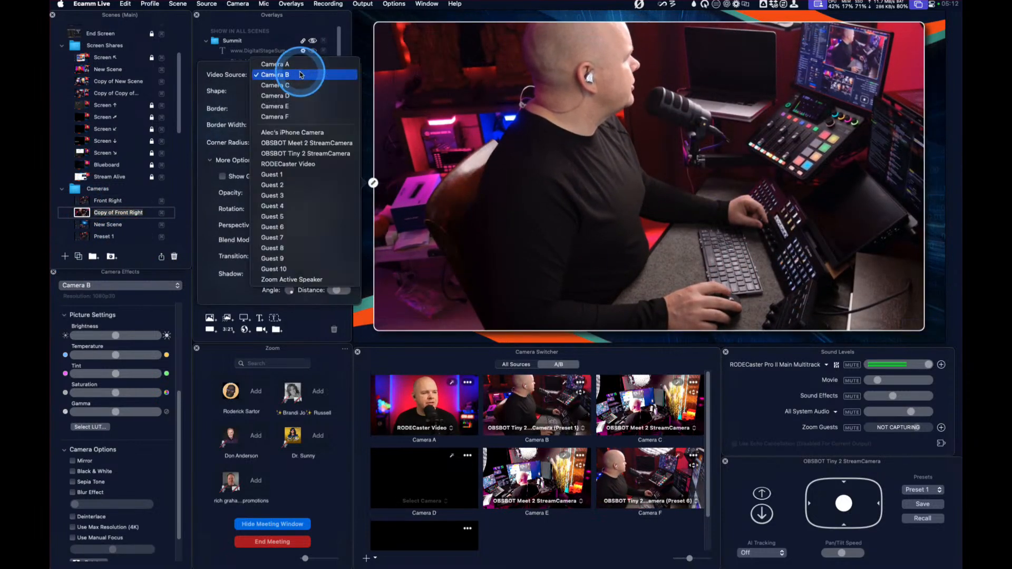
left_click(295, 113)
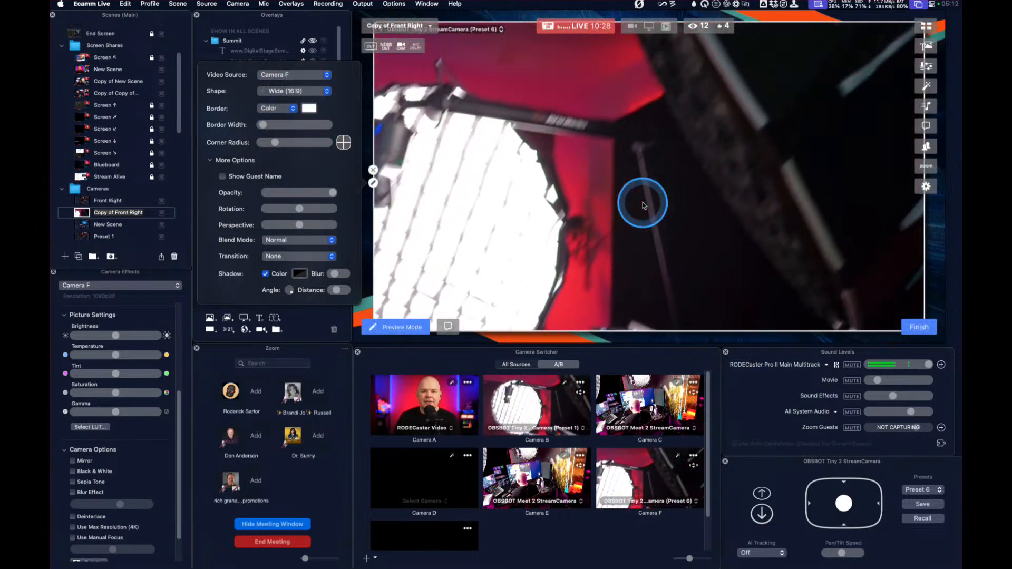
Run the Front Right scene and its copy alternately to test switching between the two camera presets
left_click(84, 201)
left_click(83, 213)
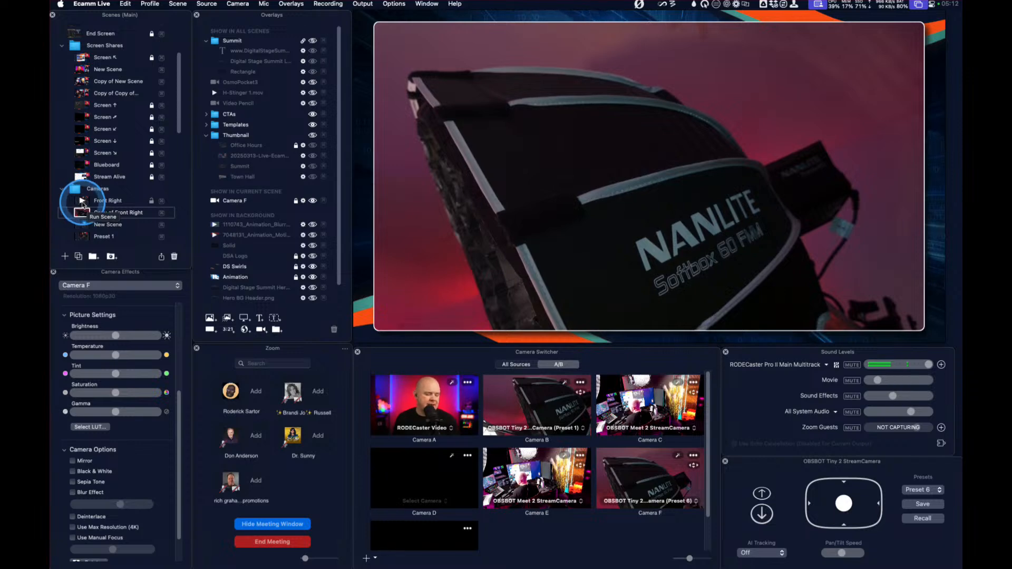
left_click(83, 200)
scroll(83, 204, "up", 3)
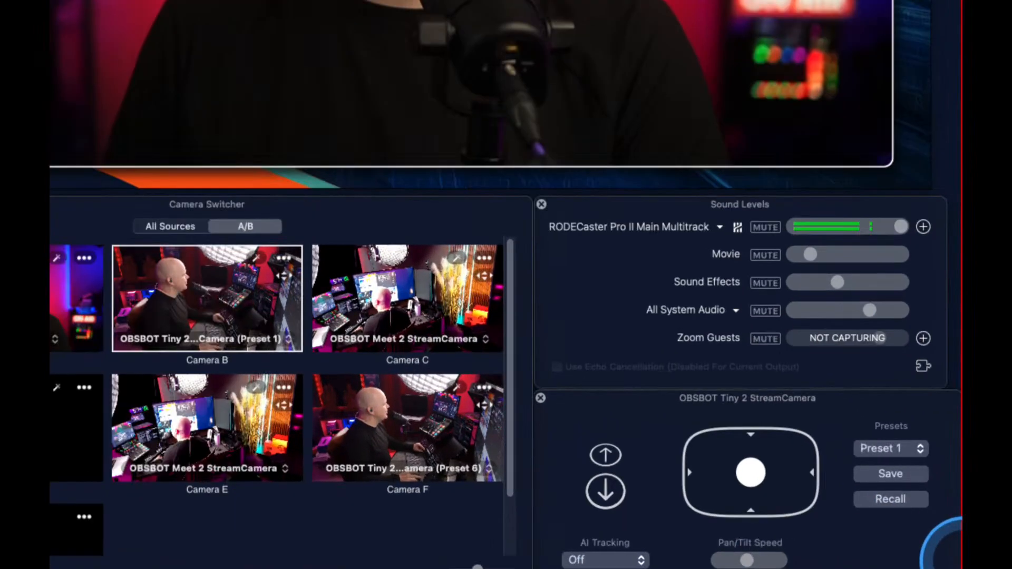
View the AI tracking modes available for the OBSBOT Tiny 2 camera
left_click(605, 560)
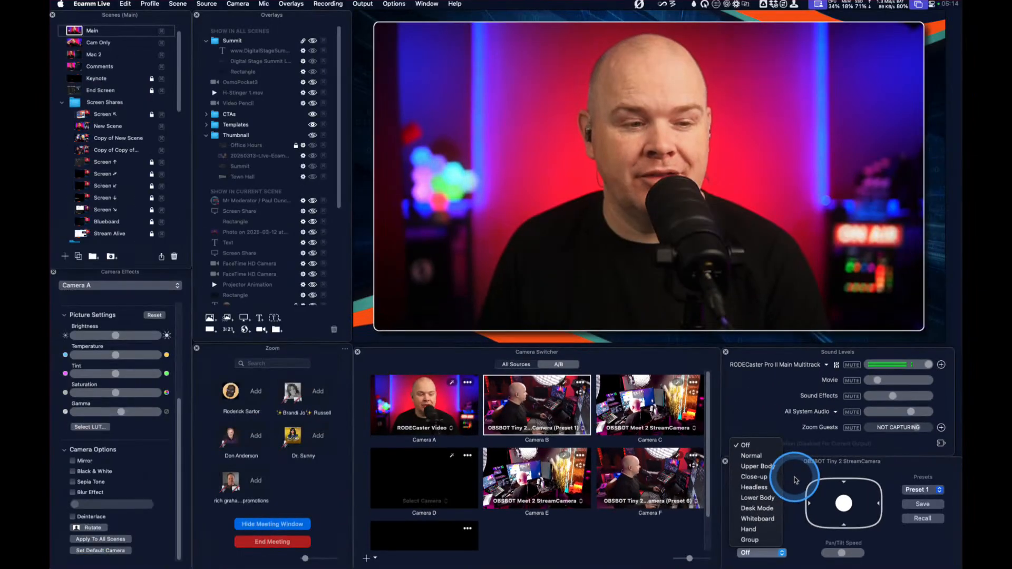
left_click(805, 476)
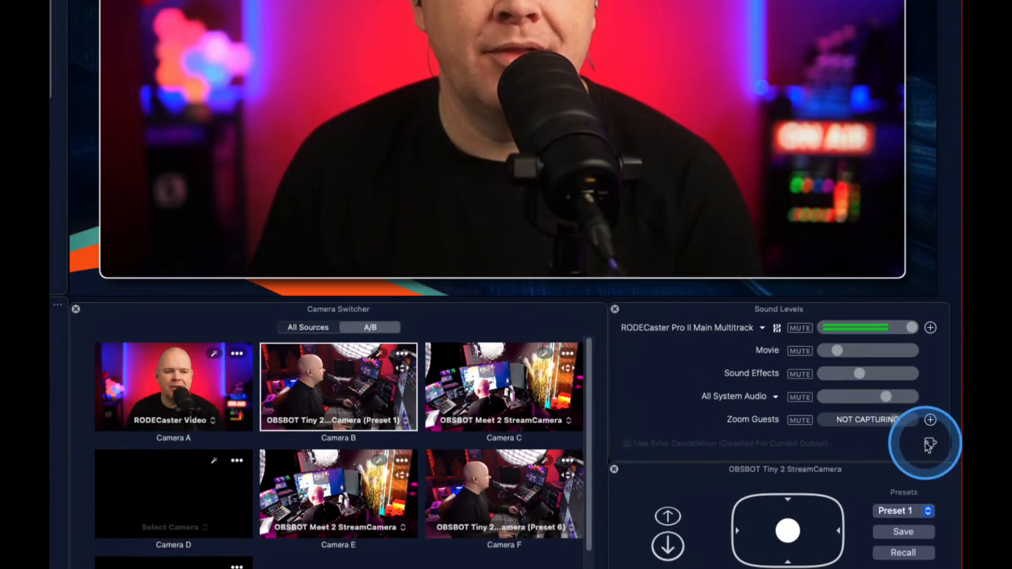
Open the audio filters and add a GraphicEQ plugin to the new audio filter
left_click(929, 444)
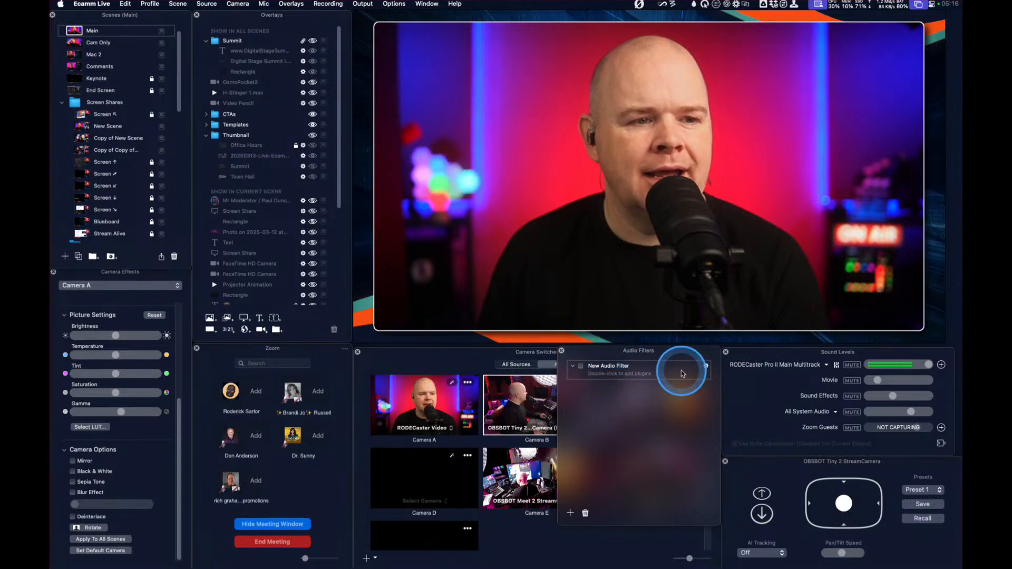
left_click(707, 366)
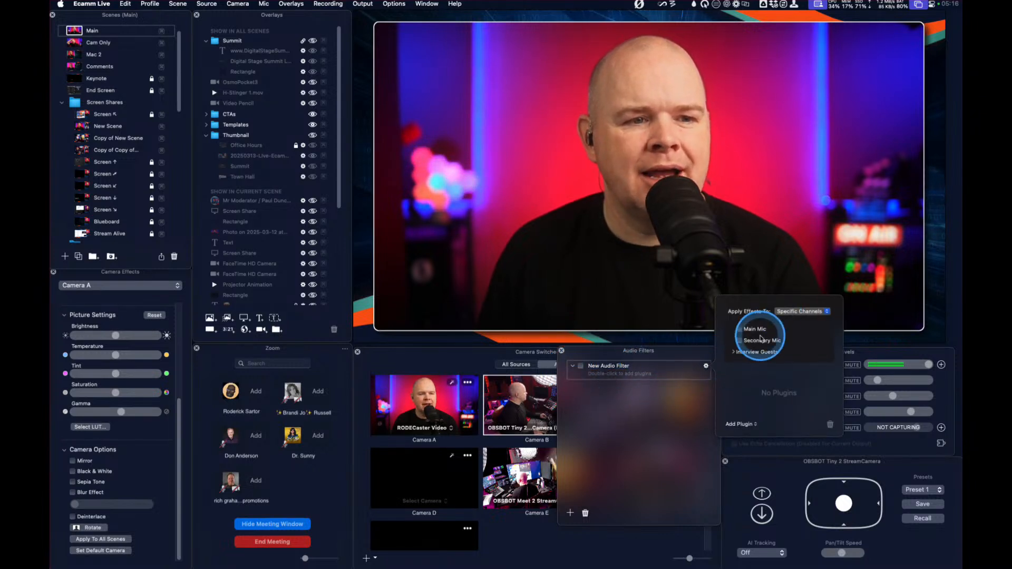
left_click(746, 424)
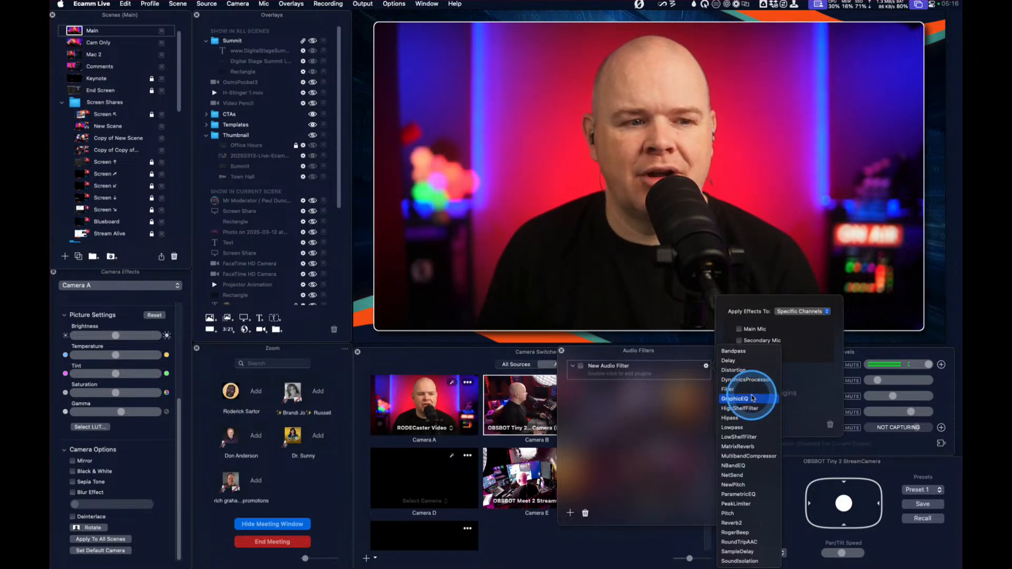
left_click(753, 398)
left_click(752, 399)
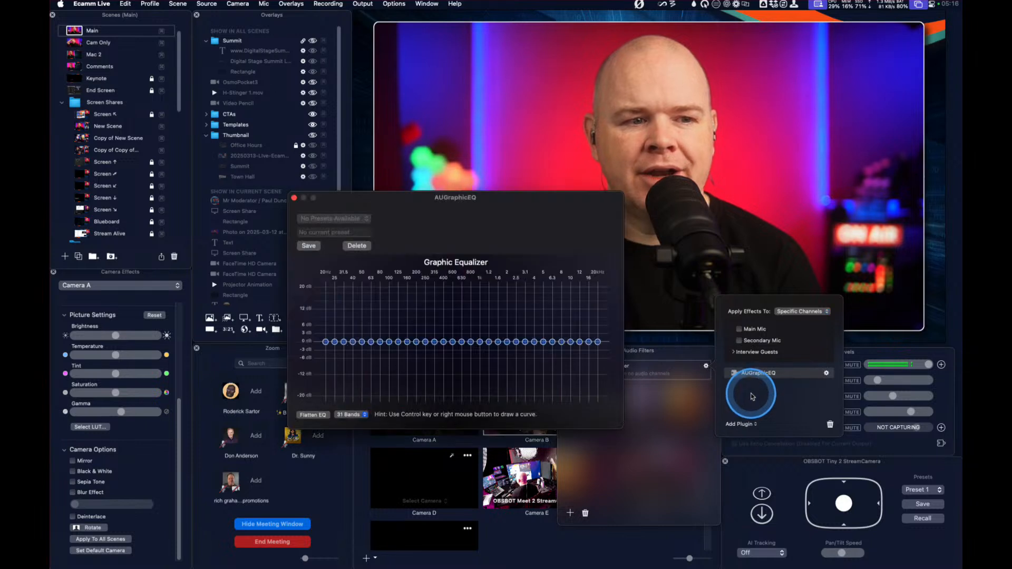
Boost the 25 Hz and 31.5 Hz bands and the highs in the graphic equalizer, with 10 kHz at 12 dB and 4 kHz at 3 dB
mouse_move(334, 342)
left_mouse_down()
mouse_move(344, 314)
mouse_move(334, 334)
left_mouse_up()
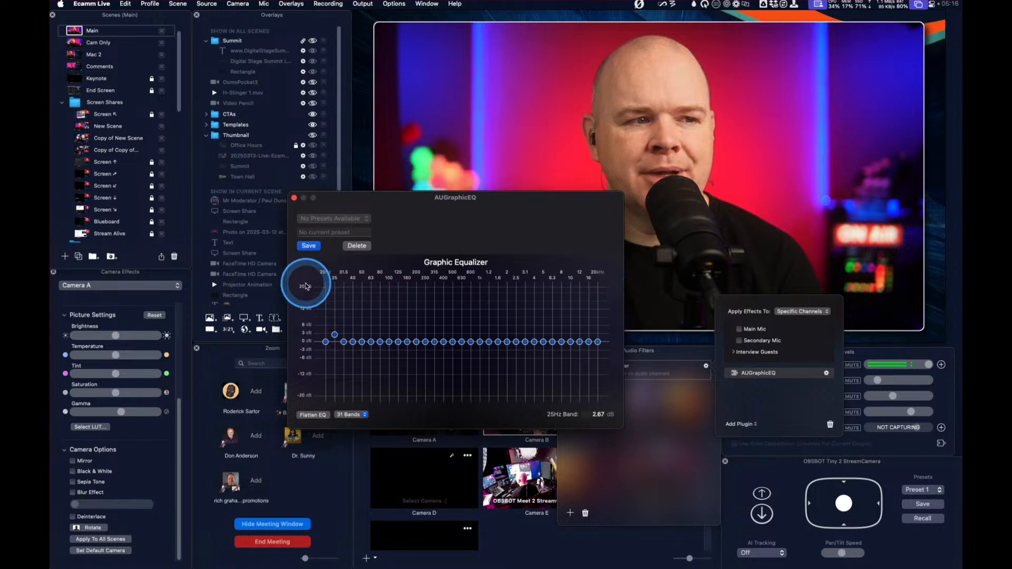
left_click_drag(346, 345, 345, 323)
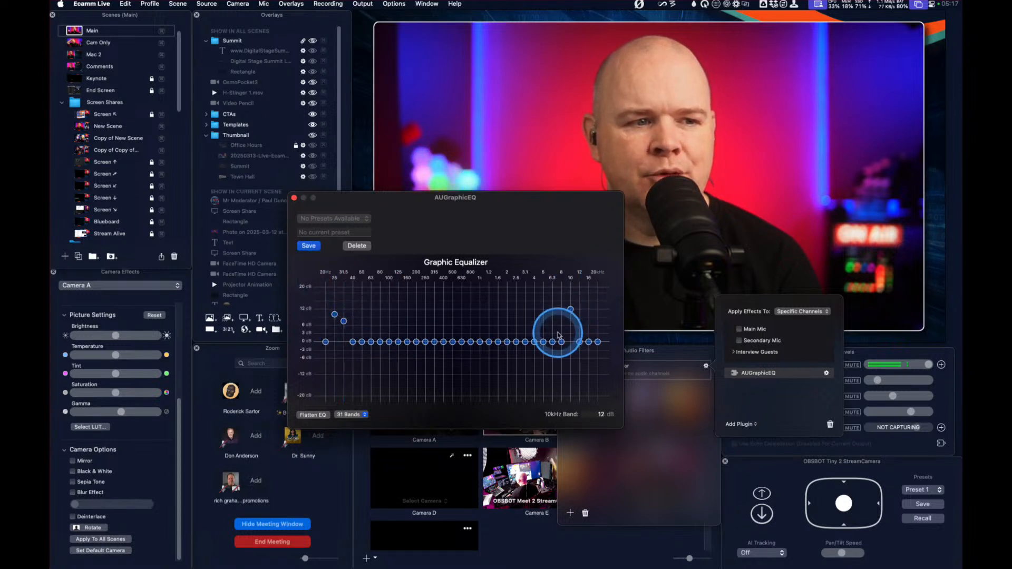
left_click_drag(579, 342, 531, 337)
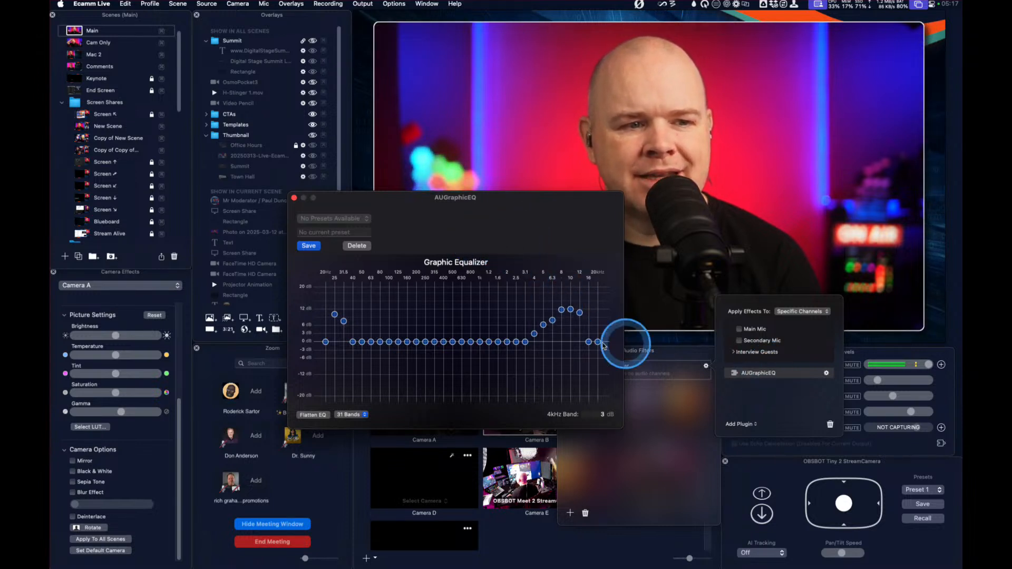
left_click(294, 198)
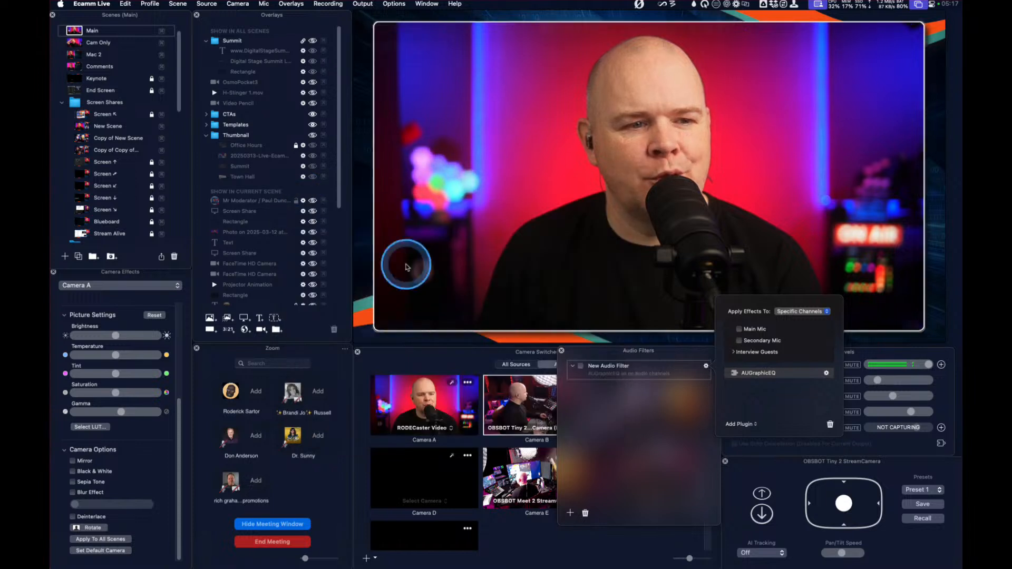
Add a Hipass plugin to the audio filter and set its cutoff frequency to about 1.5 kHz
left_click(741, 424)
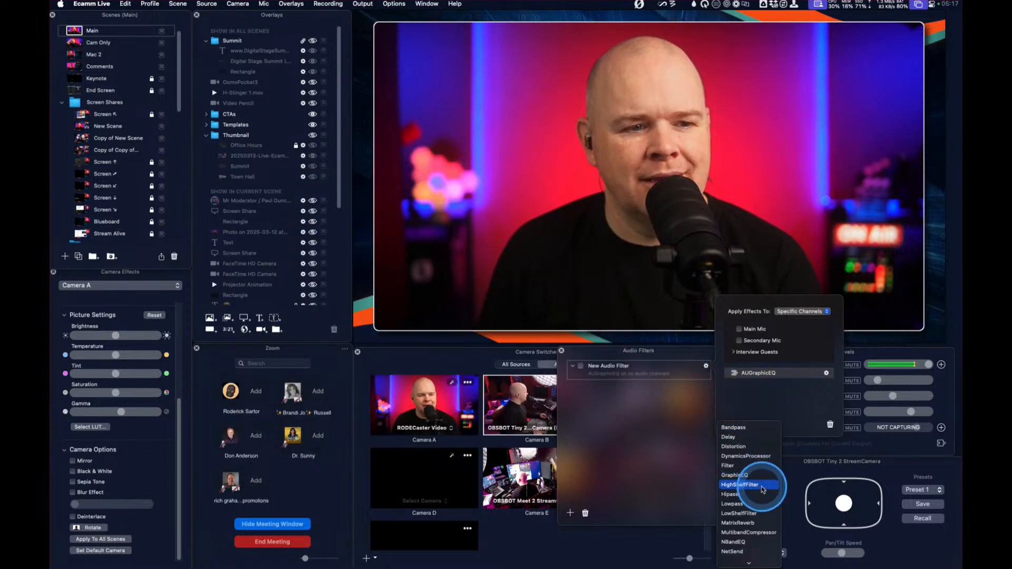
left_click(758, 493)
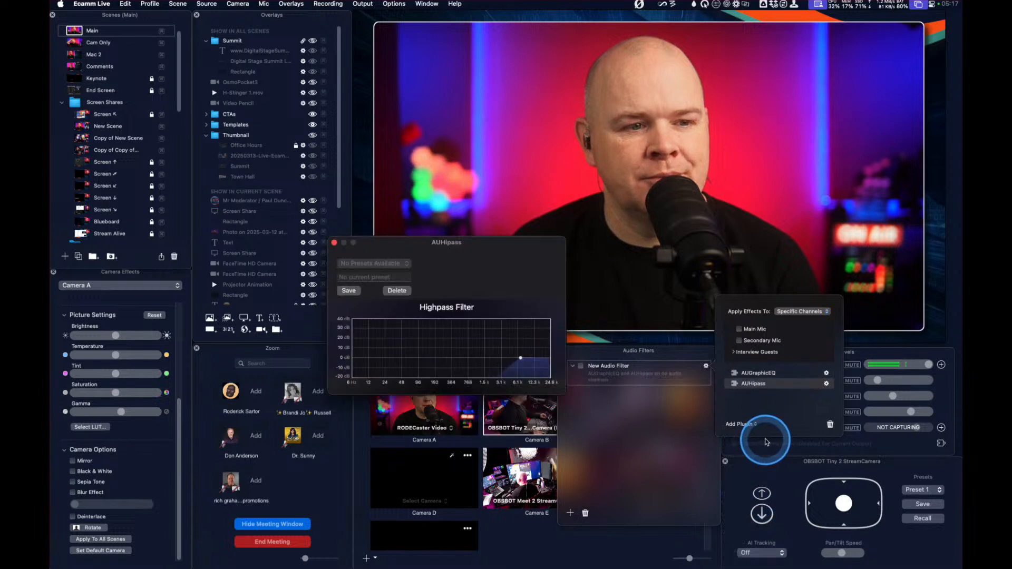
mouse_move(466, 361)
left_mouse_down()
mouse_move(363, 358)
mouse_move(482, 361)
left_mouse_up()
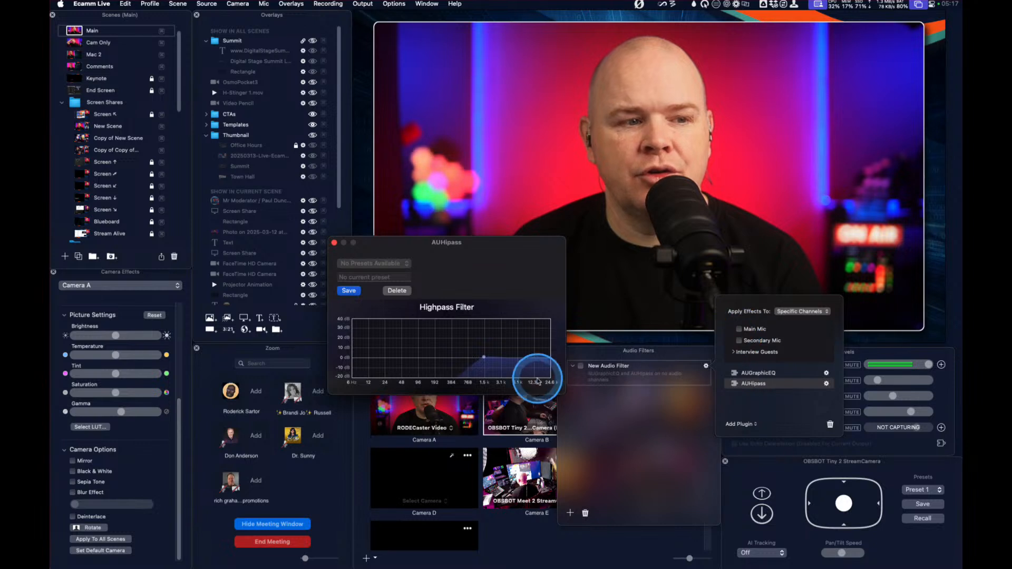
Assign the new audio filter to the Main Mic channel, unassign it again, and enable the filter
left_click(739, 330)
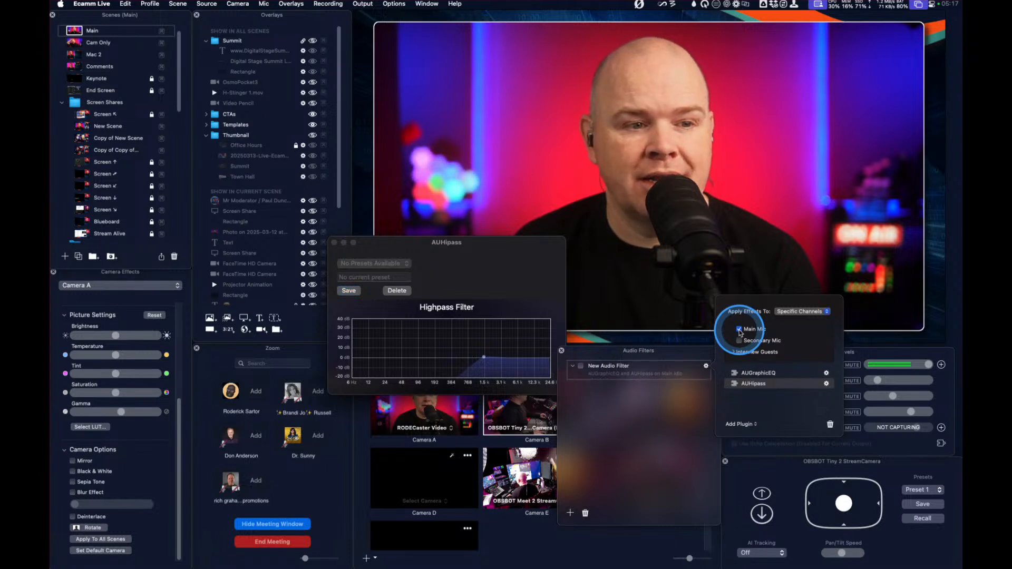
left_click(739, 330)
left_click(581, 367)
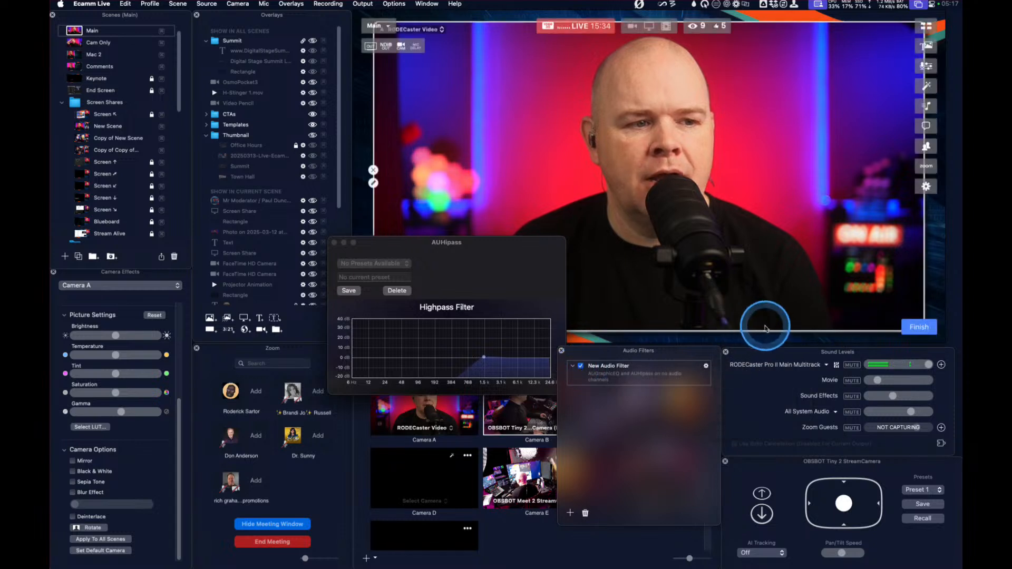
Switch the filter's Main Mic assignment on and off repeatedly to compare filtered and unfiltered sound, leaving it unassigned
left_click(706, 366)
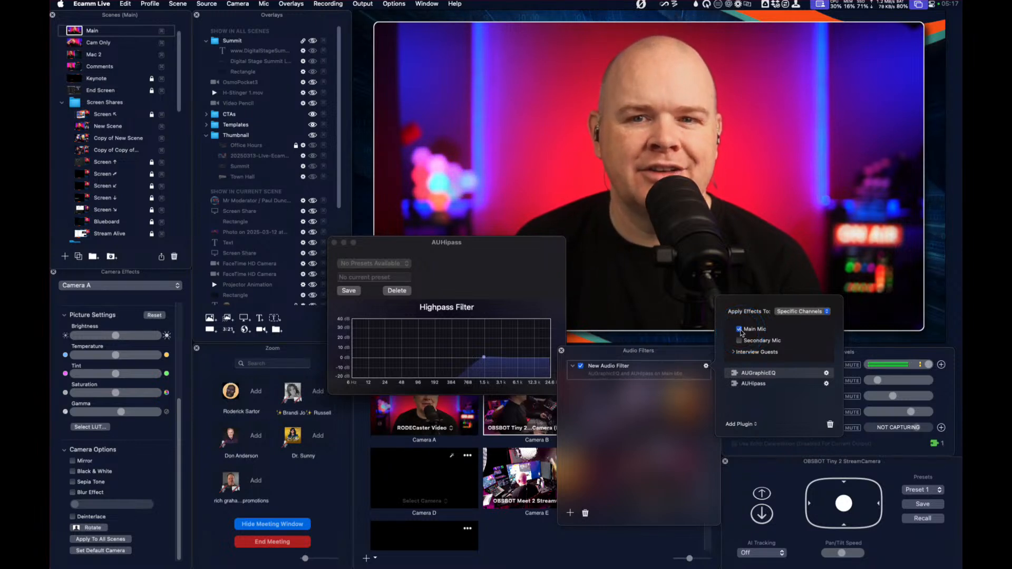
left_click(942, 443)
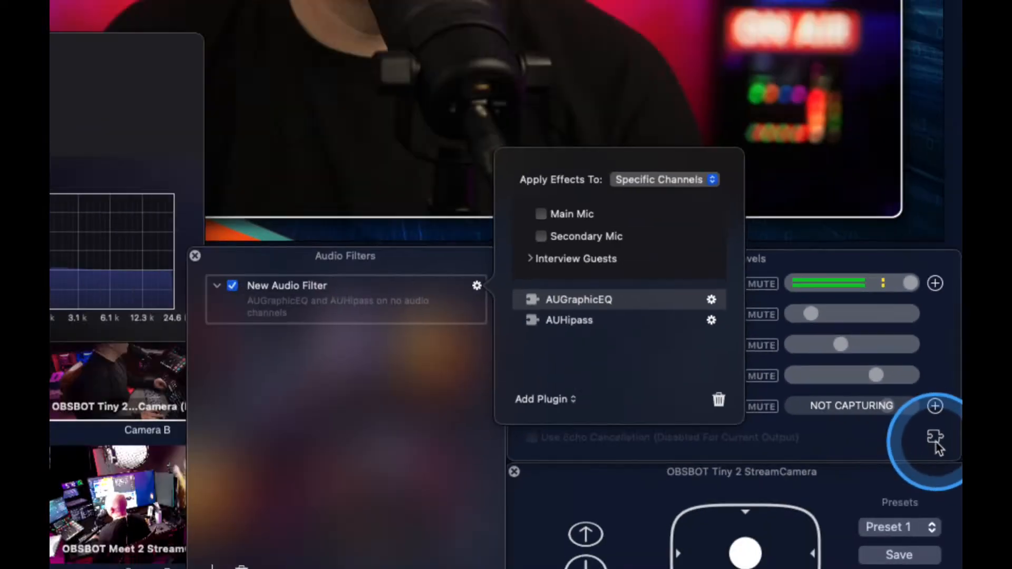
left_click(498, 205)
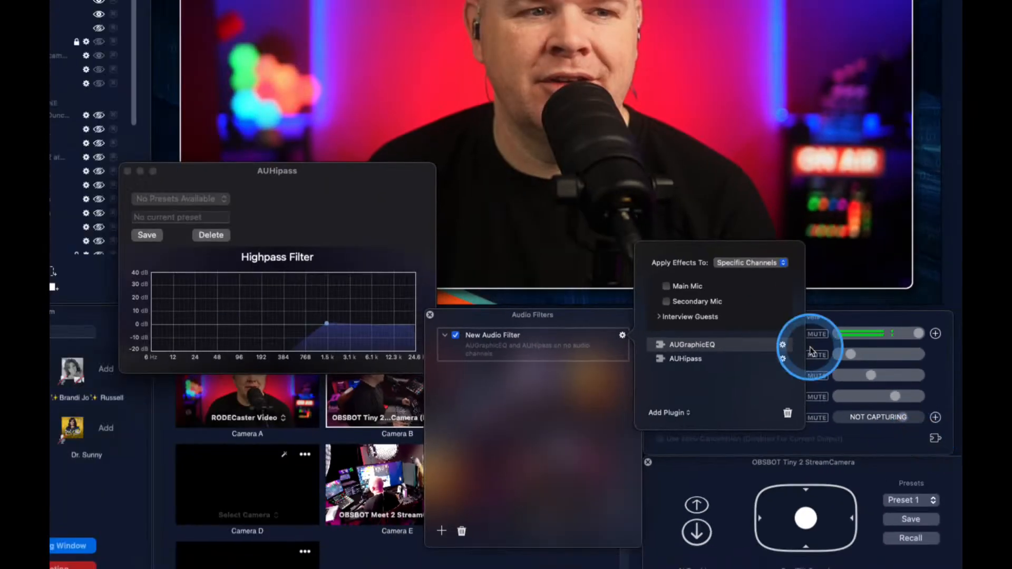
left_click(667, 287)
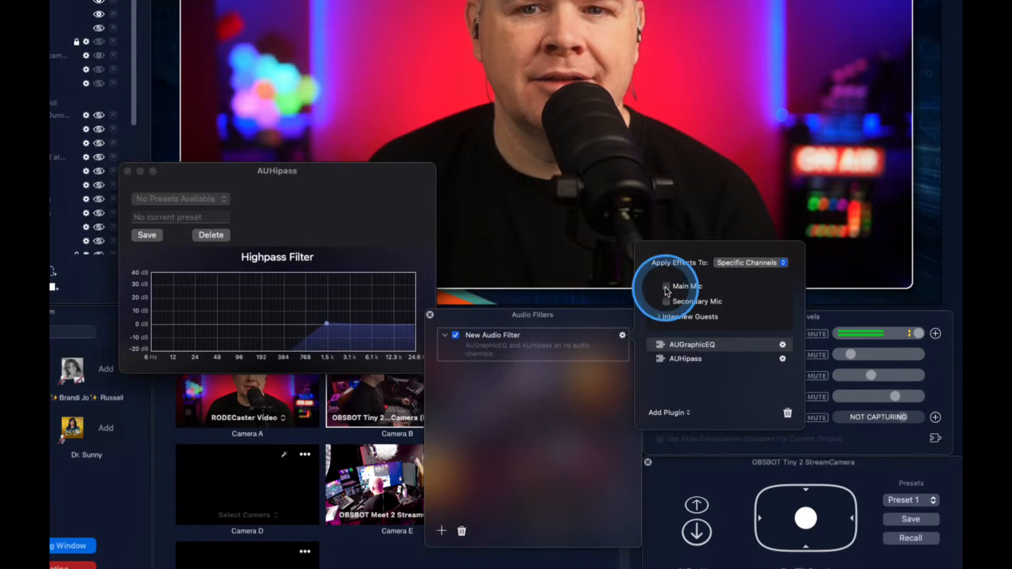
left_click(666, 287)
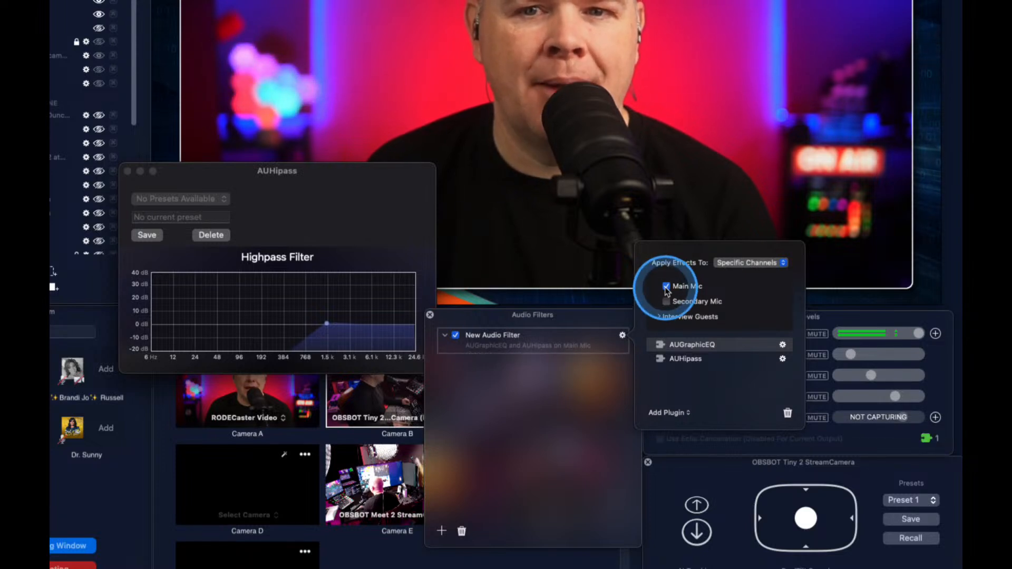
left_click(666, 287)
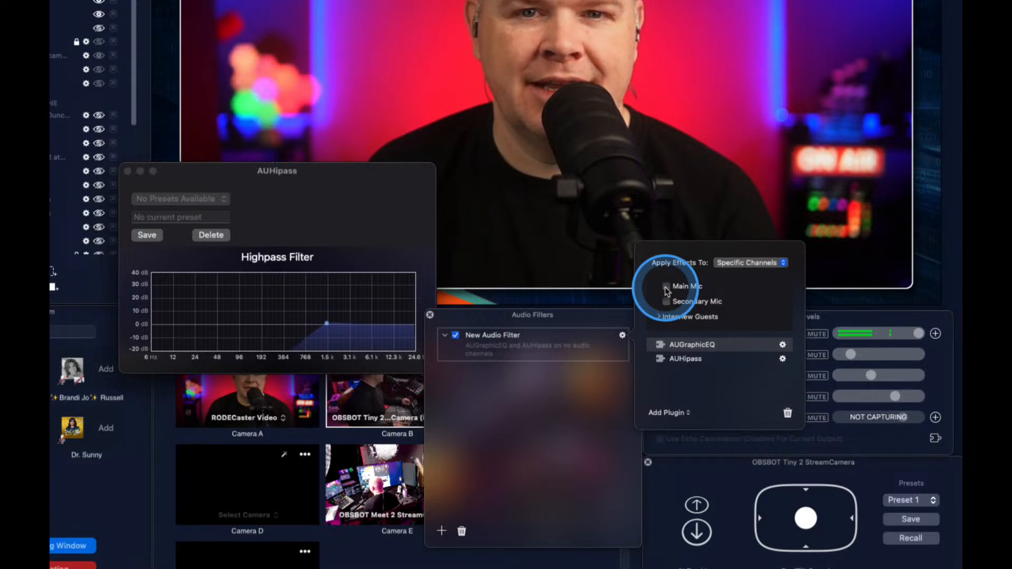
Lower the highpass cutoff to between 48 and 96 Hz, disable the new audio filter, and close its plugin and settings windows
left_click_drag(327, 324, 230, 324)
left_click(408, 316)
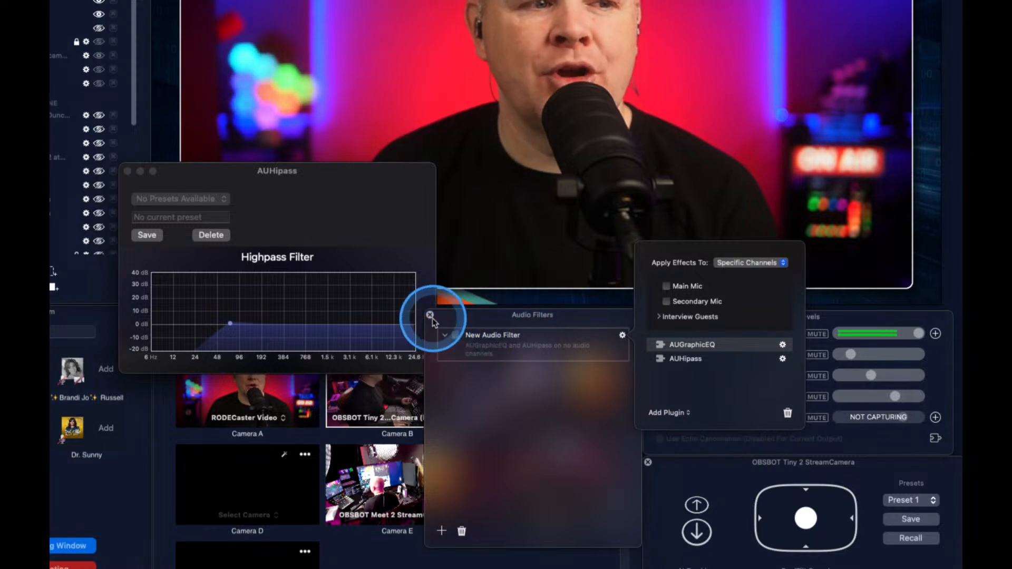
left_click(127, 171)
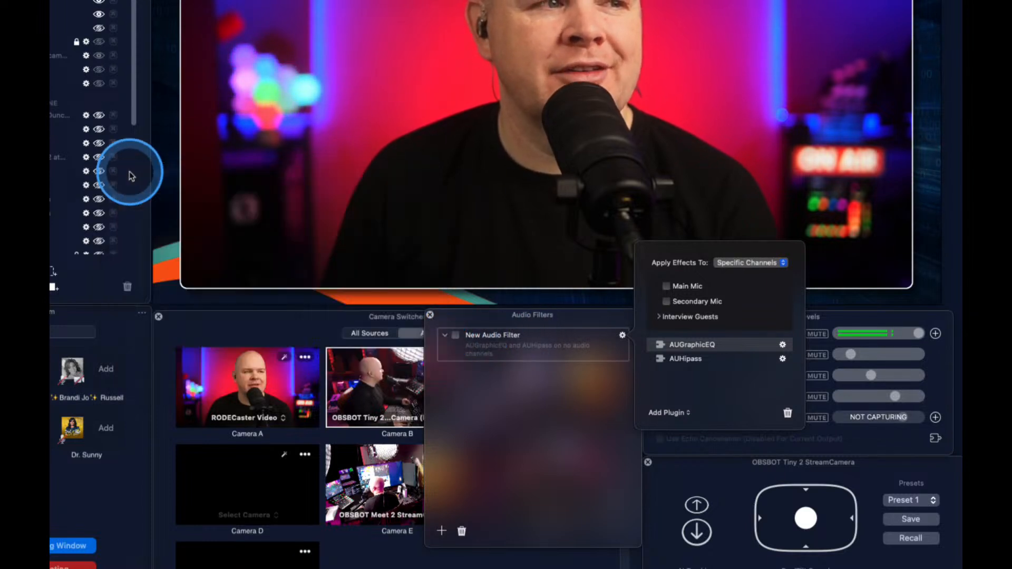
left_click(623, 337)
left_click(623, 337)
left_click(582, 444)
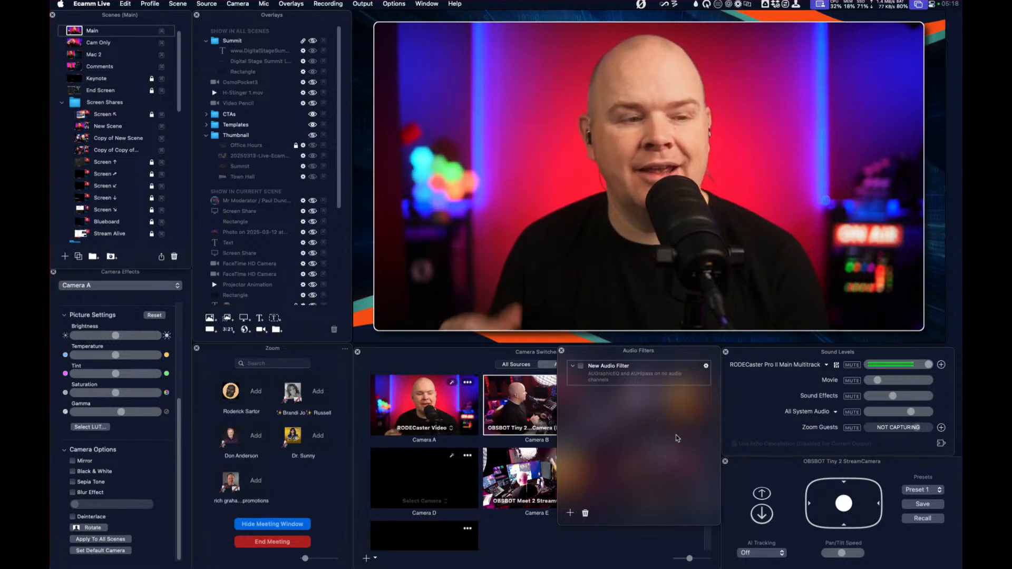
View the output devices available for audio monitoring, keeping the monitor off
mouse_move(624, 250)
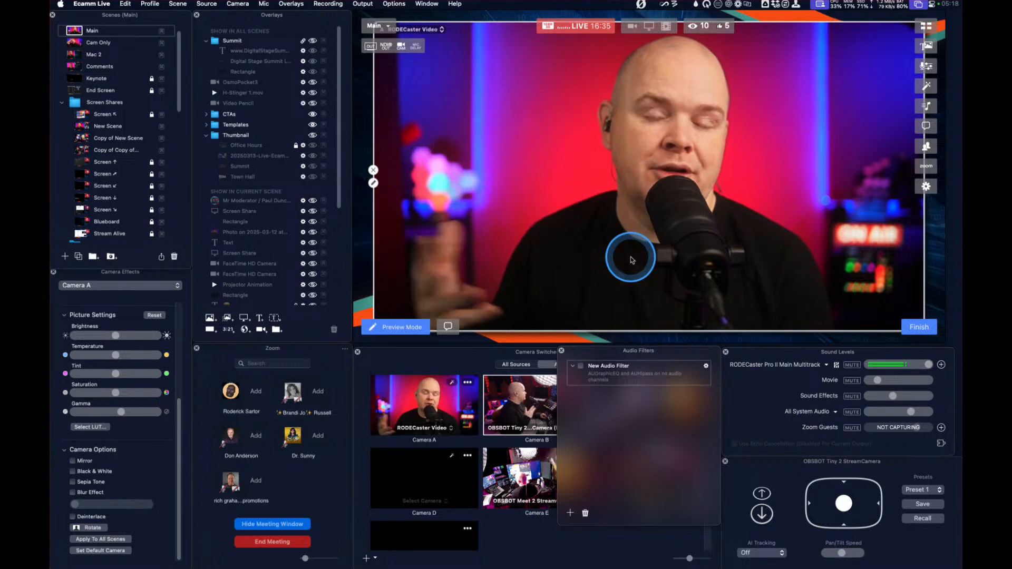
left_click(365, 4)
left_click(380, 39)
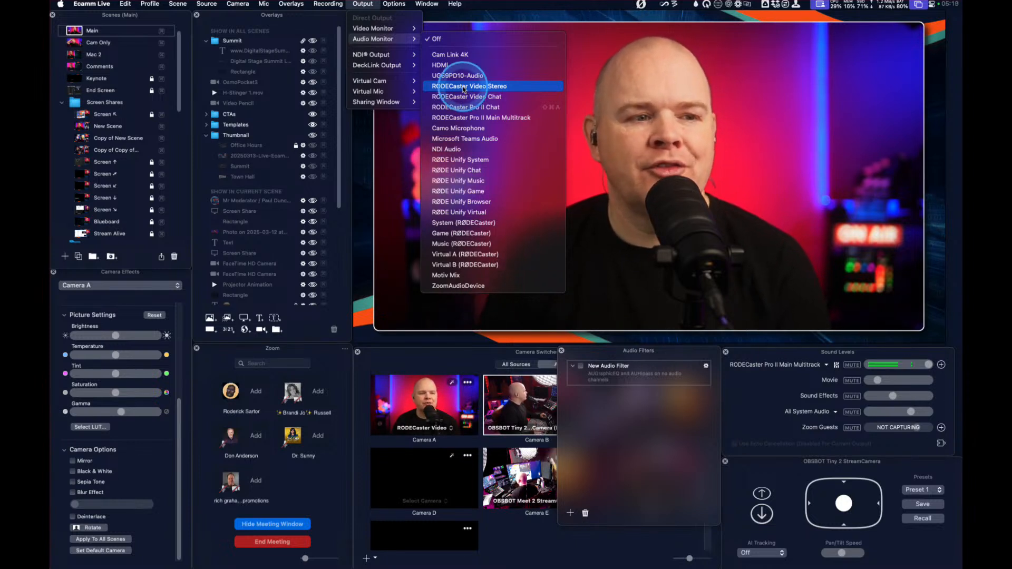
left_click(446, 55)
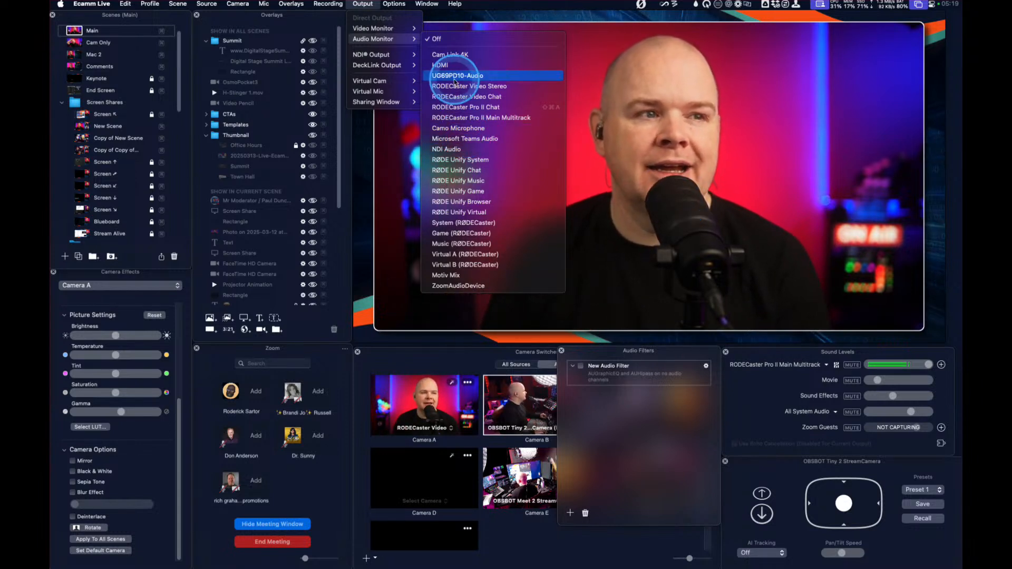
left_click(699, 199)
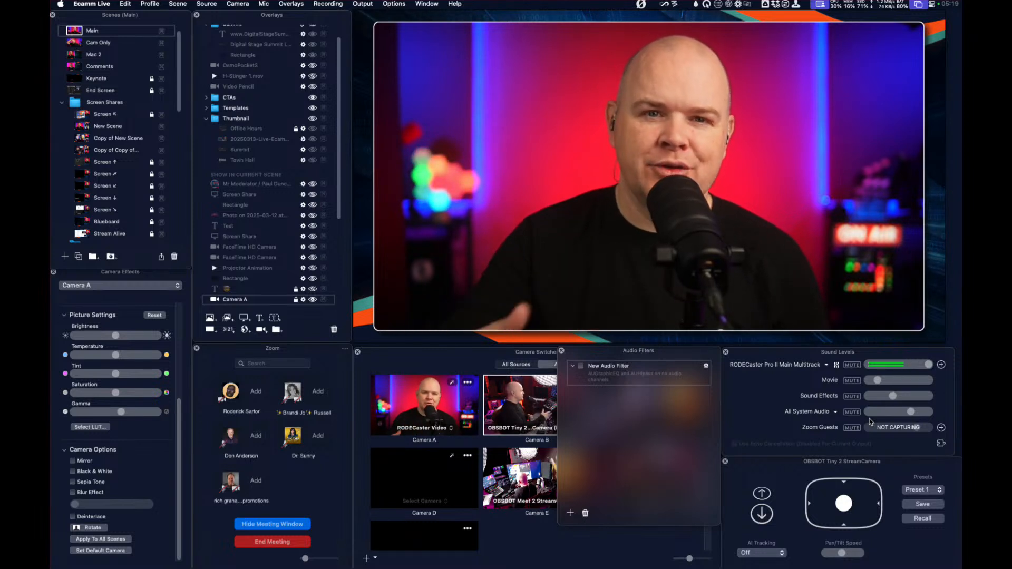
Review the plugins that can be added to the new audio filter, and close the Audio Filters window
left_click(705, 366)
left_click(742, 425)
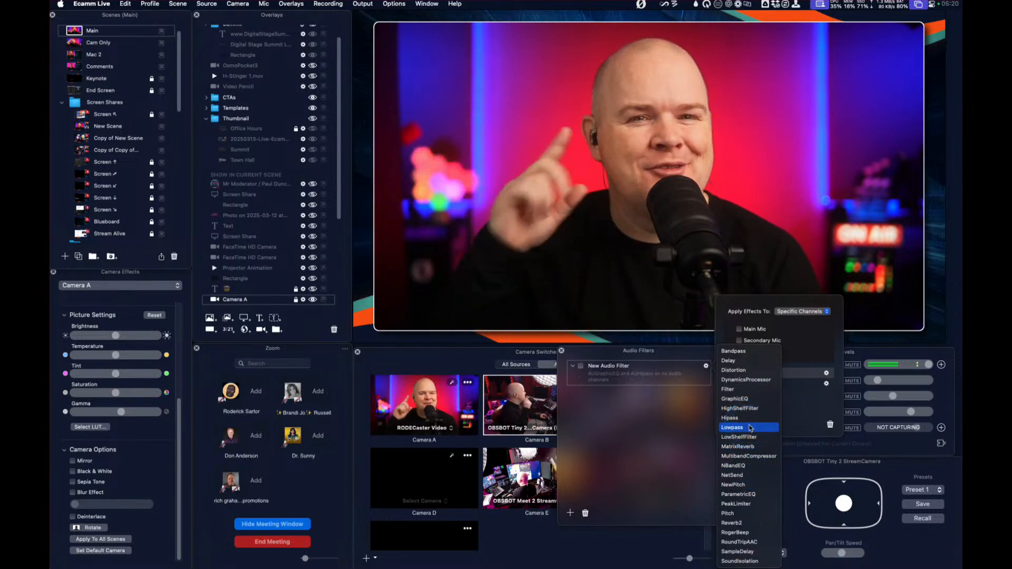
left_click(562, 352)
left_click(561, 351)
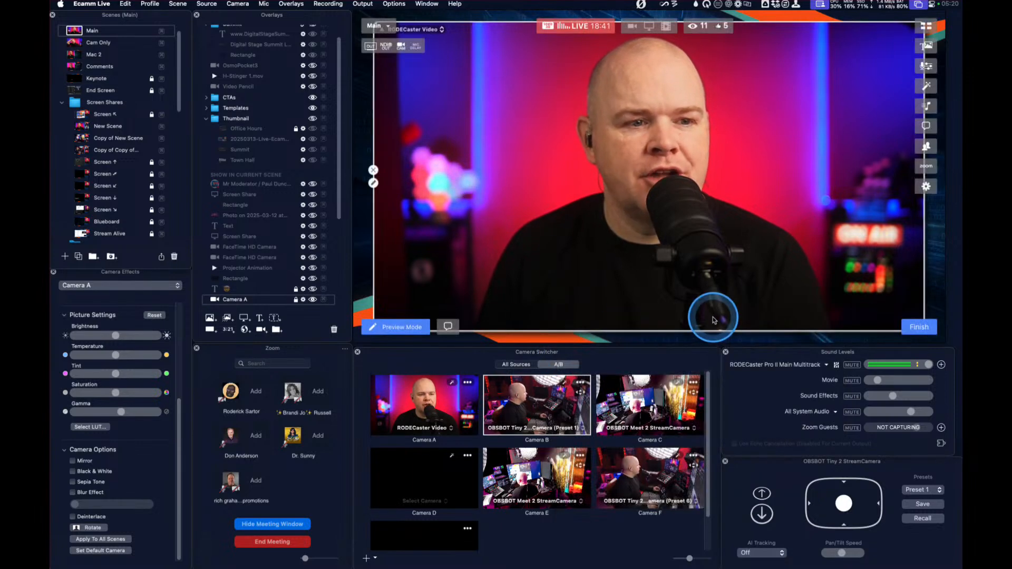
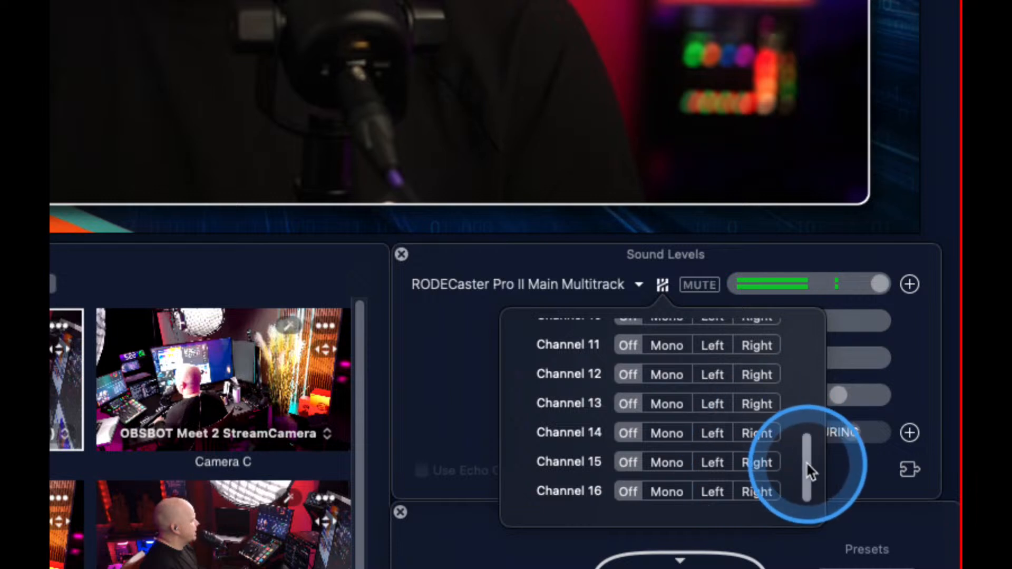
Review the routing options for the higher channels of the RODECaster Pro II Main Multitrack input, and close the channel assignments
left_click(680, 352)
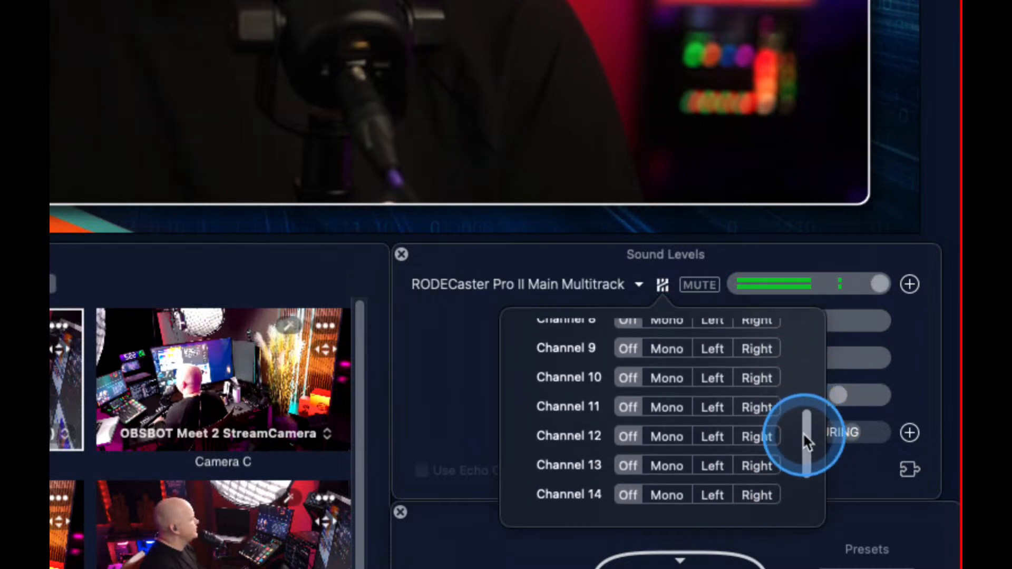
left_click(662, 286)
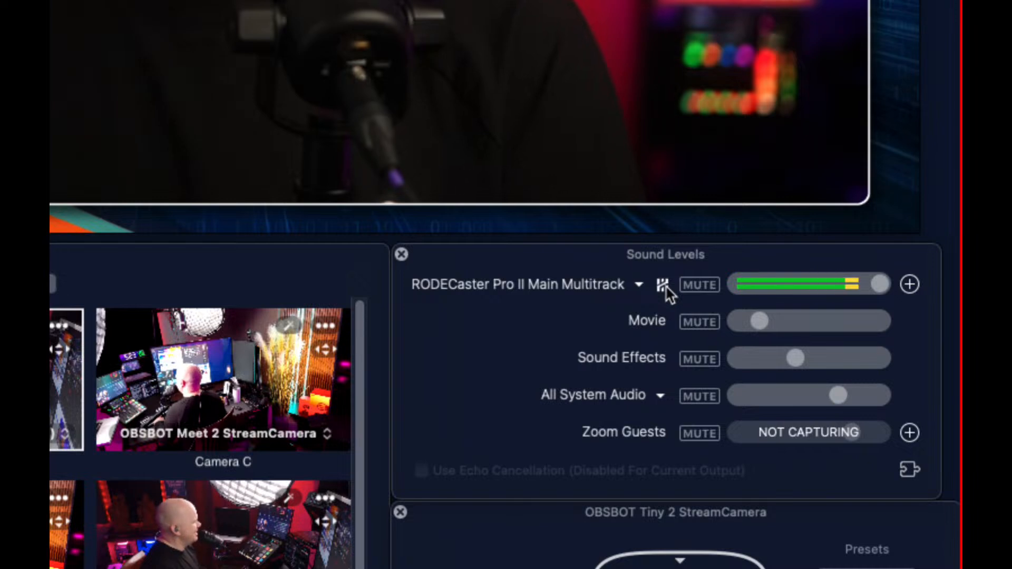
left_click(663, 286)
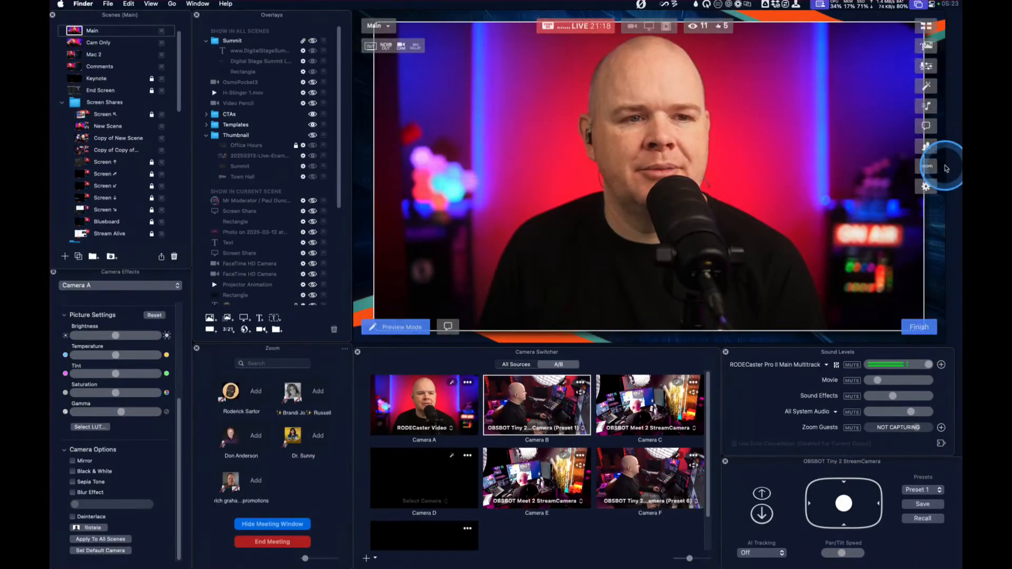
Open the audio preferences, review the speaker, echo cancellation and mic delay settings, and keep the window clear of the Sound Levels panel
left_click(925, 185)
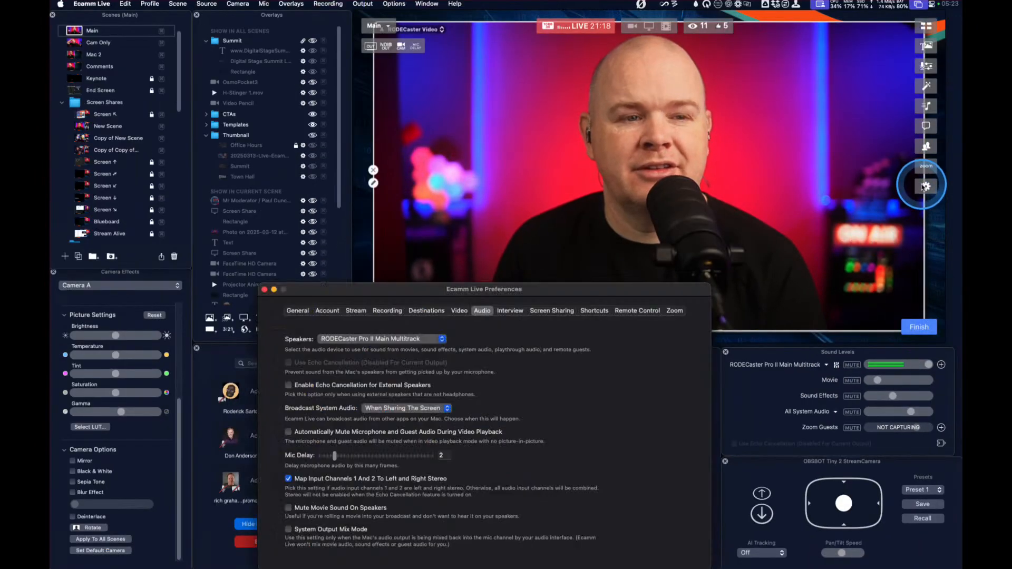
left_click_drag(548, 293, 669, 162)
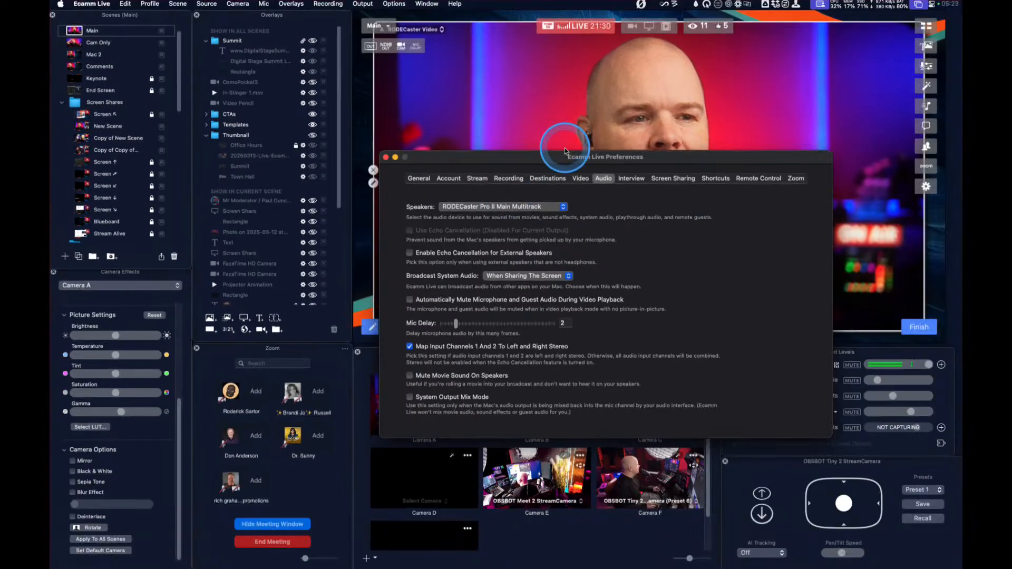
left_click_drag(730, 88, 742, 71)
left_click_drag(572, 150, 618, 41)
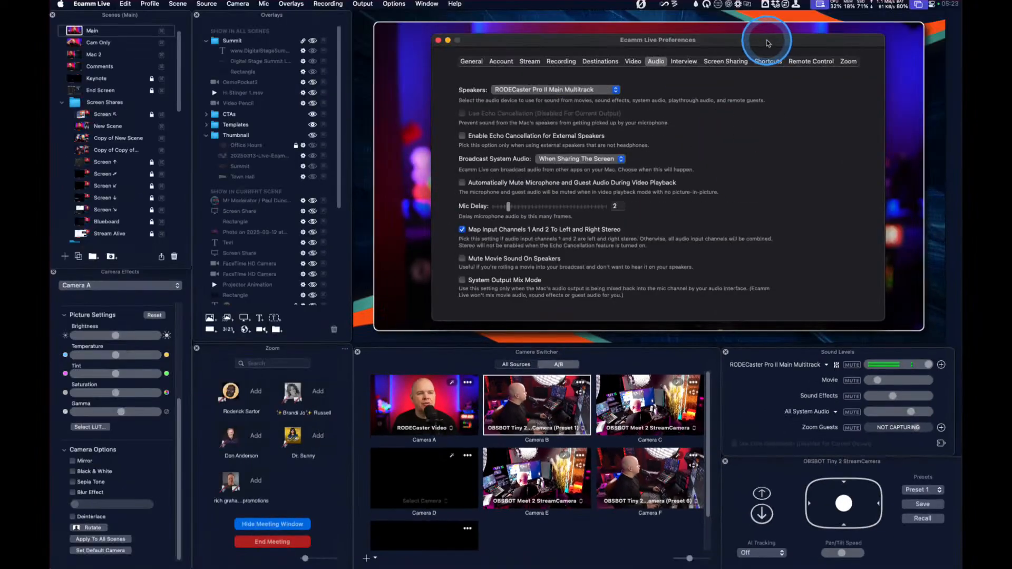
left_click_drag(767, 42, 751, 211)
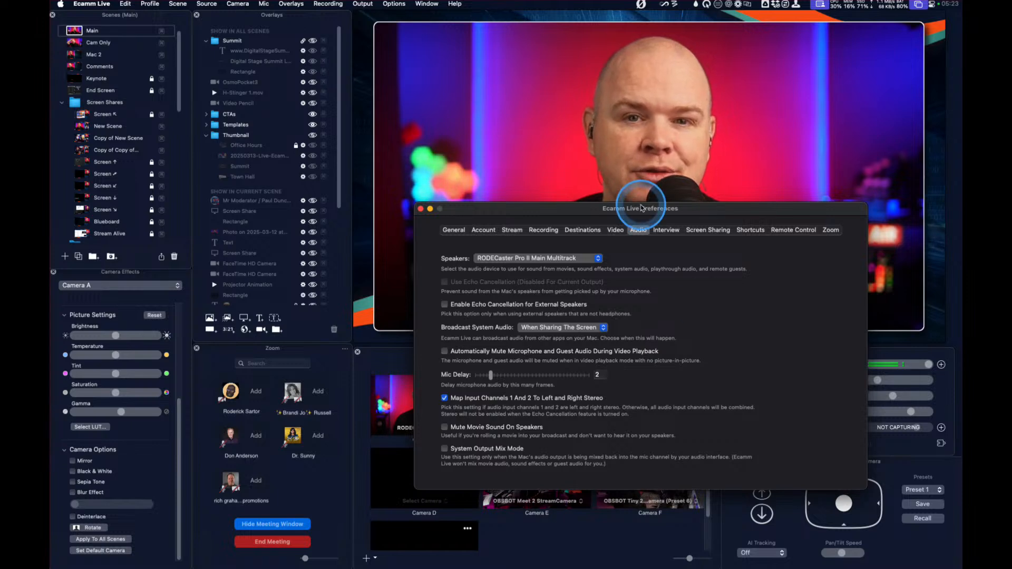
left_click_drag(738, 204, 529, 266)
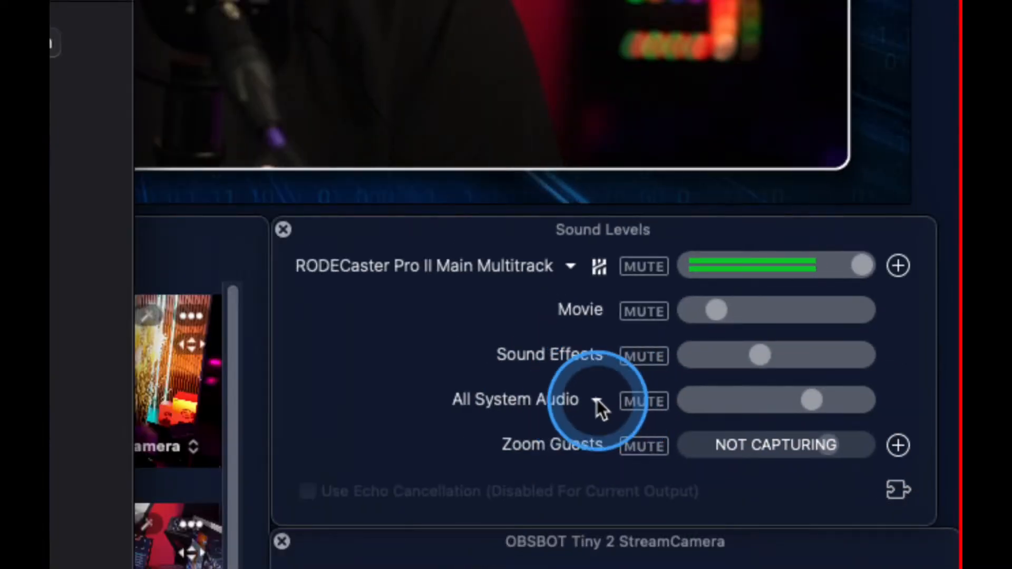
View the apps available as a system audio source, keeping All System Audio selected
left_click(597, 400)
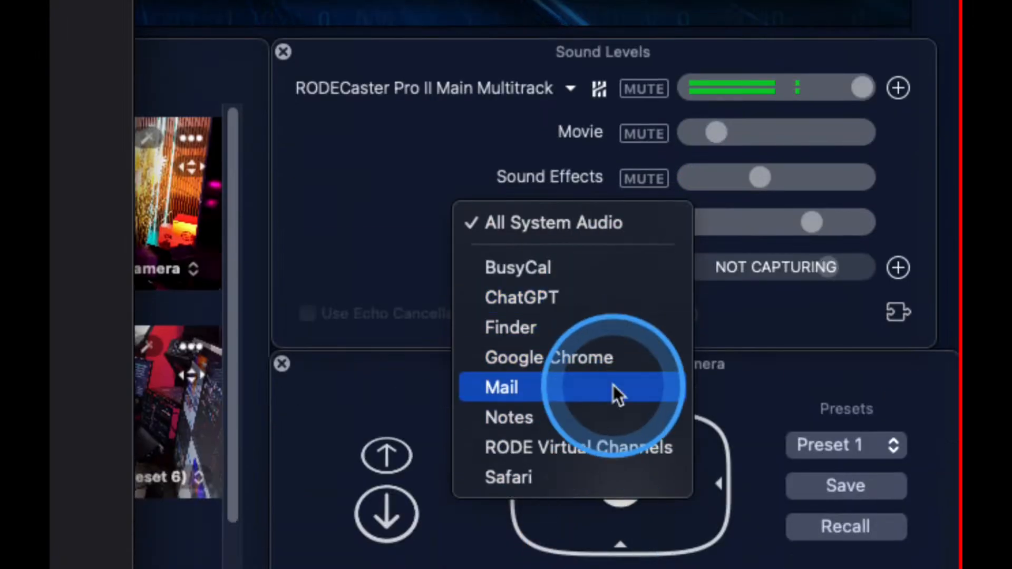
left_click(466, 167)
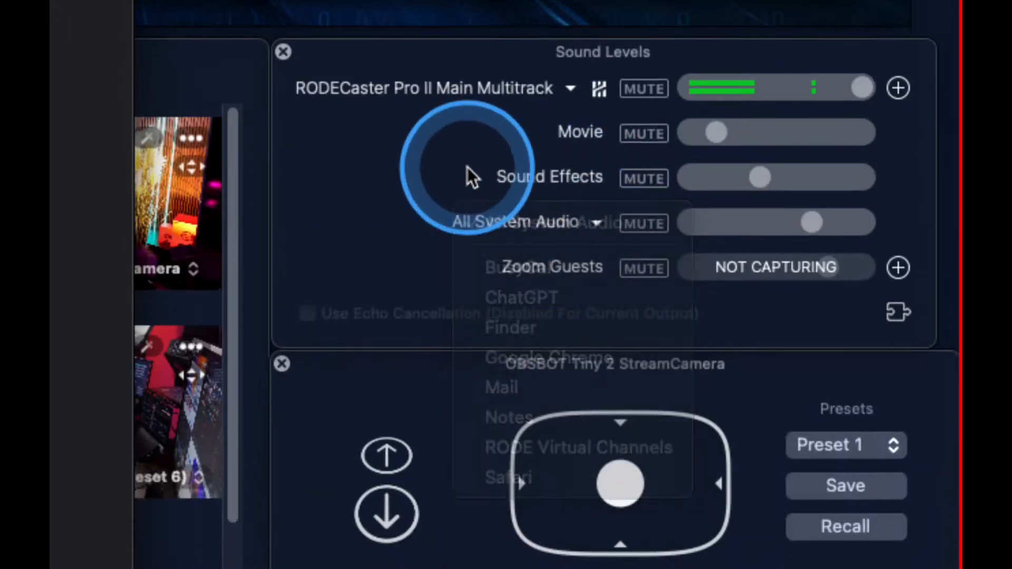
left_click(593, 223)
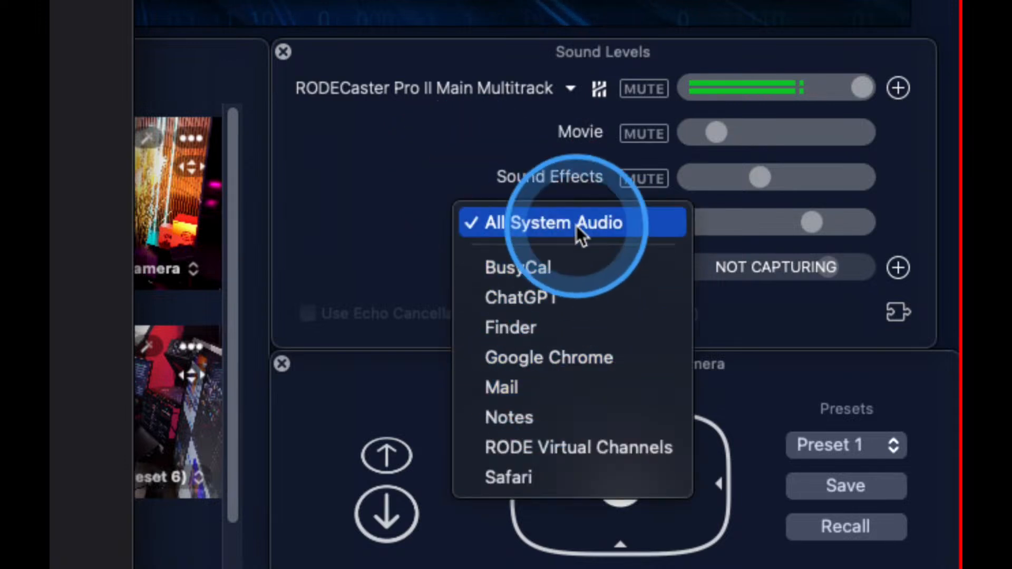
left_click(568, 182)
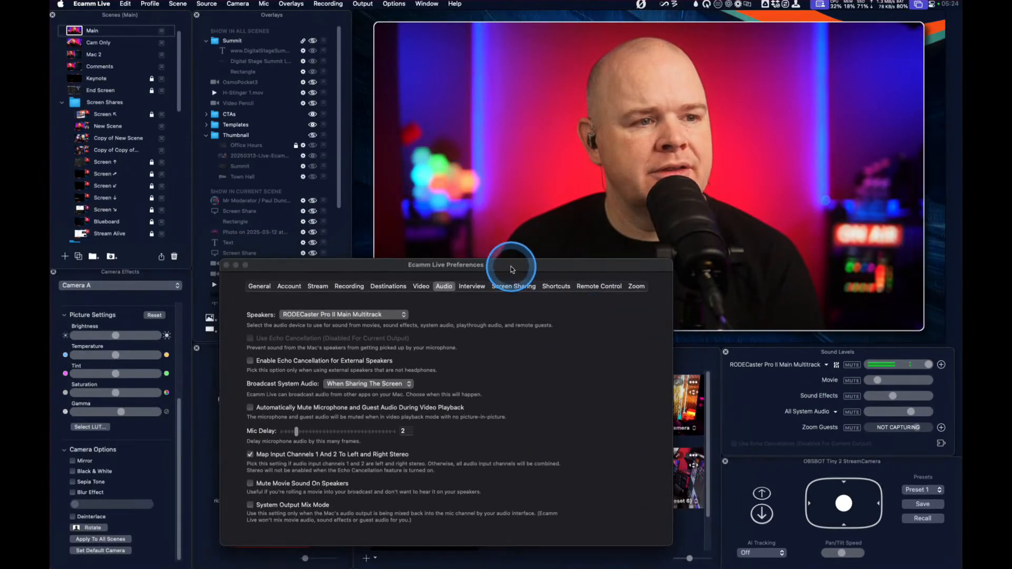
Reposition the preferences window and view the available microphone inputs, keeping RODECaster Pro II Main Multitrack selected
left_click_drag(508, 264, 656, 333)
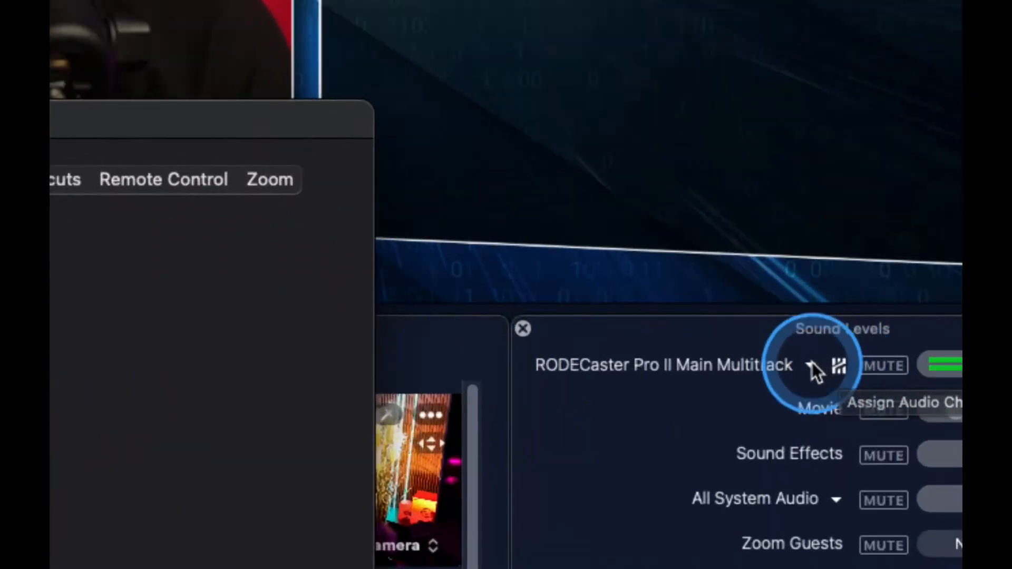
left_click(826, 364)
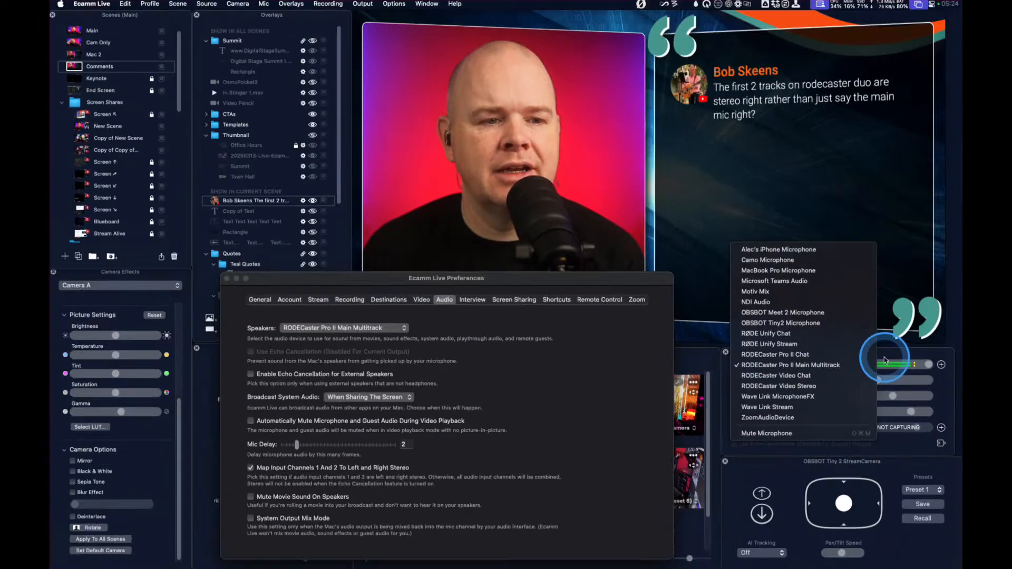
left_click(782, 366)
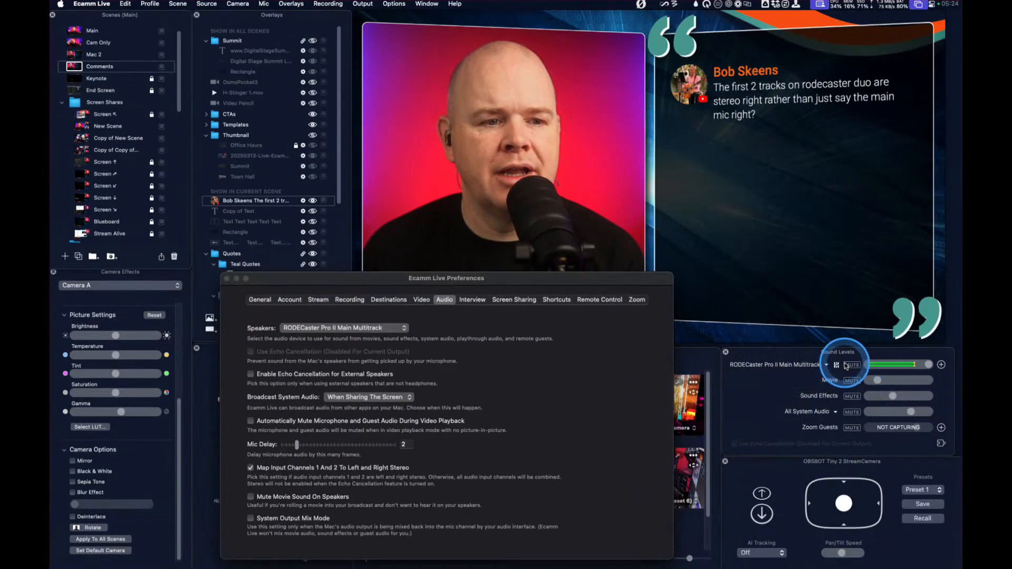
Examine how channels 1 and 2 of the multitrack microphone input are assigned to left and right, and close the channel assignments
left_click(815, 366)
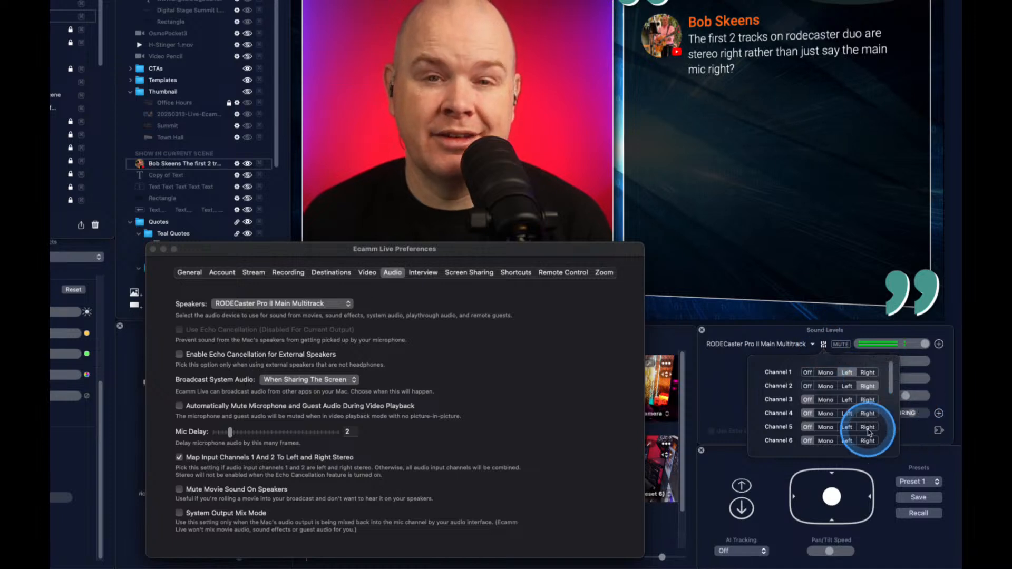
left_click(868, 373)
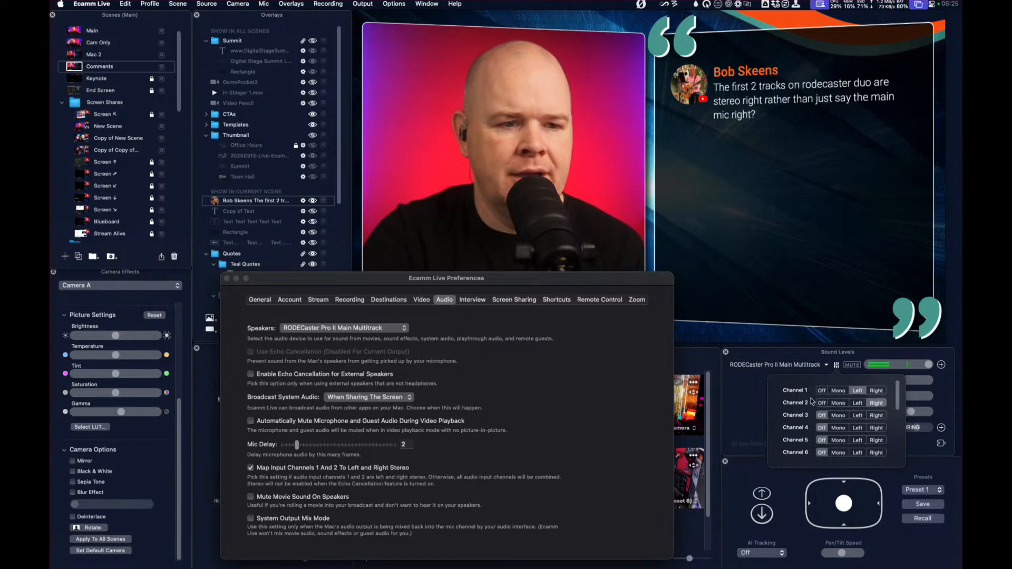
scroll(809, 426, "down", 5)
scroll(856, 402, "up", 5)
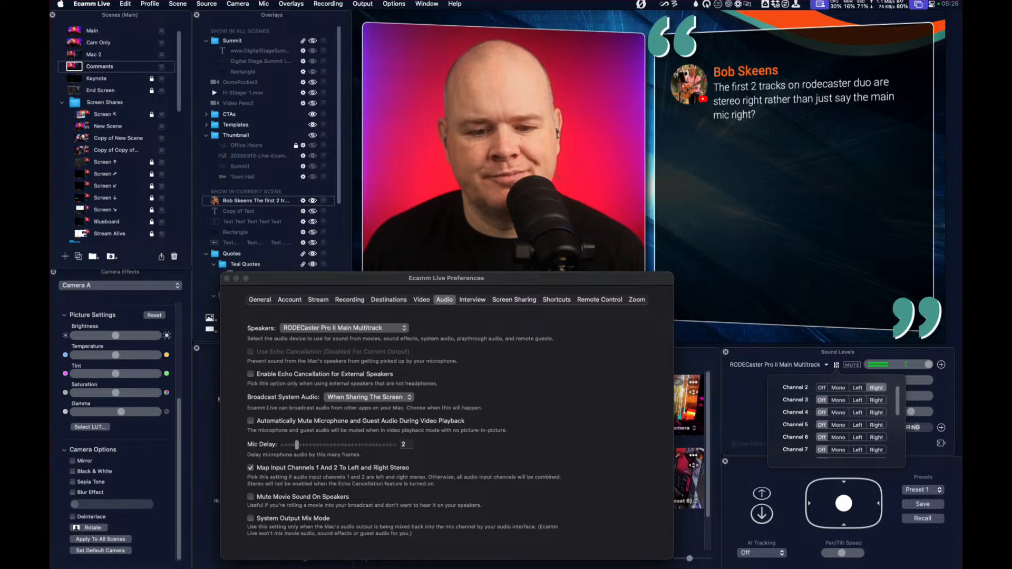
key("Escape")
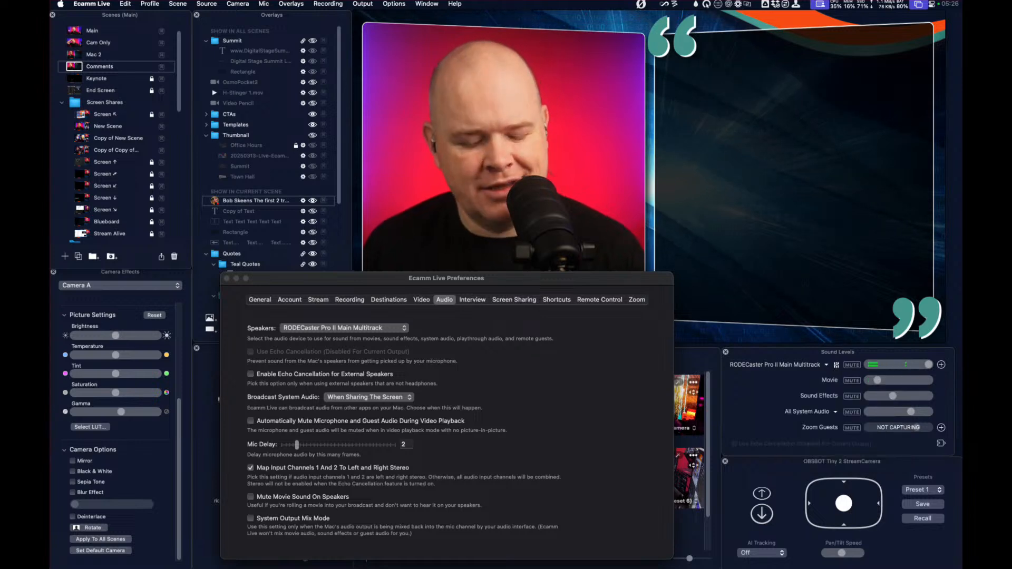
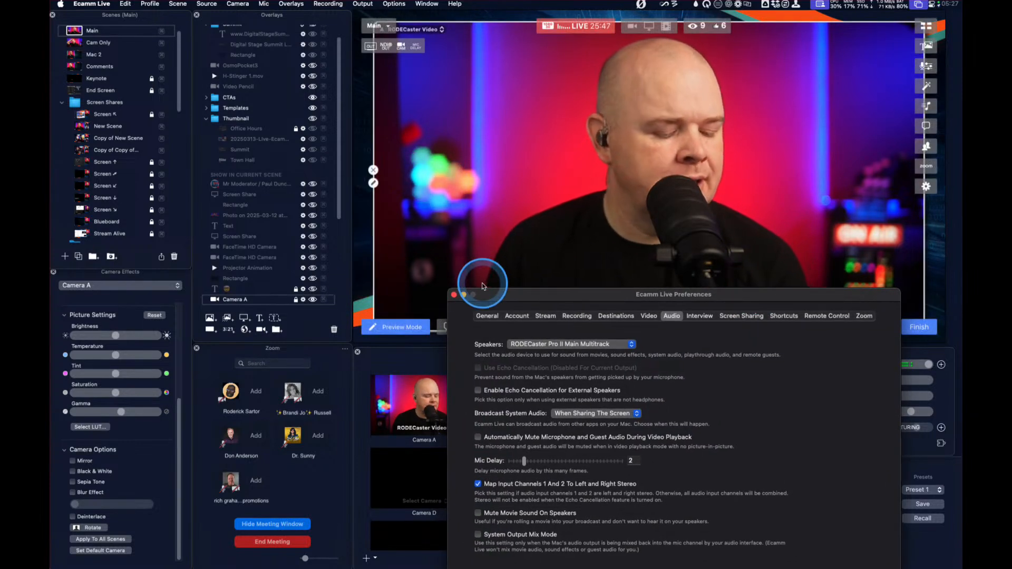
Switch through the 2 Up scene to the Zoom Active scene and open the Zoom preferences, keeping the window clear of the Camera Switcher
key("super+2")
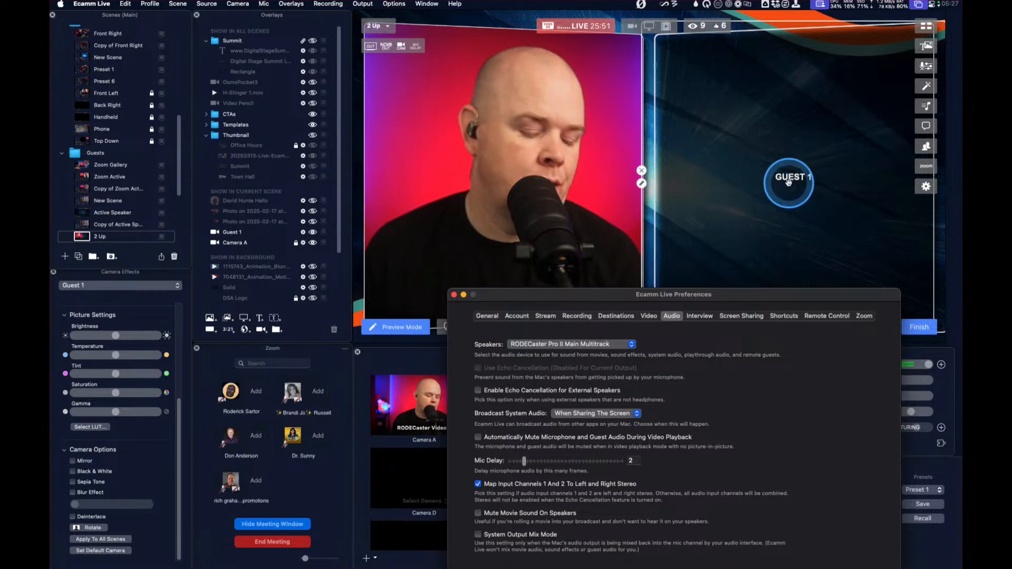
key("super+3")
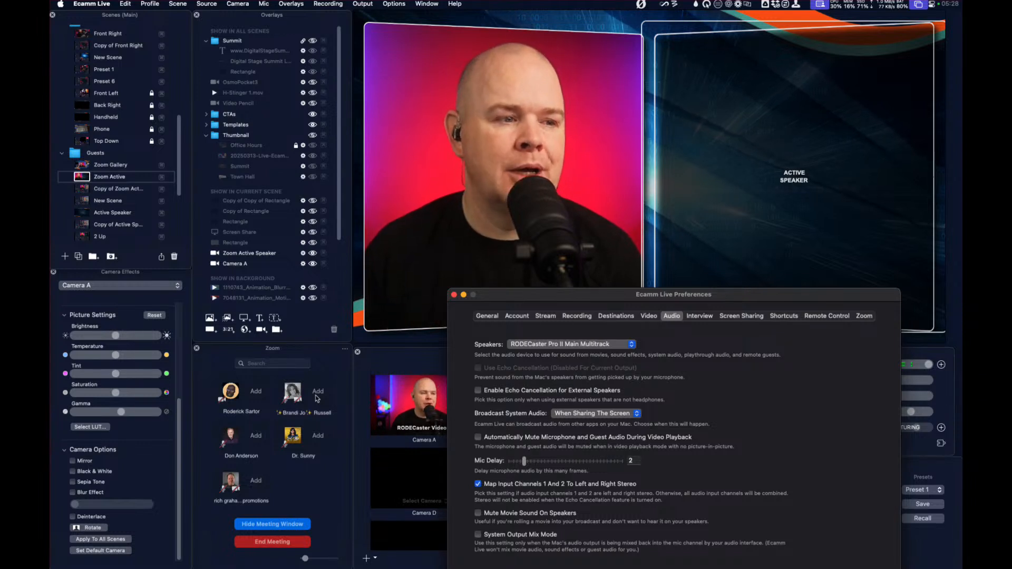
left_click_drag(624, 304, 558, 209)
left_click(799, 225)
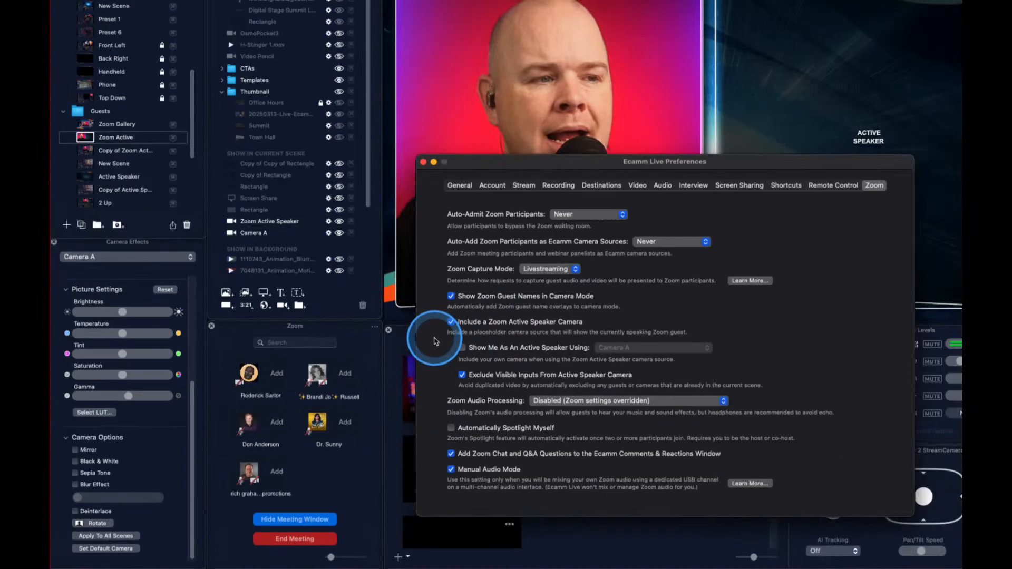
left_click_drag(531, 161, 382, 13)
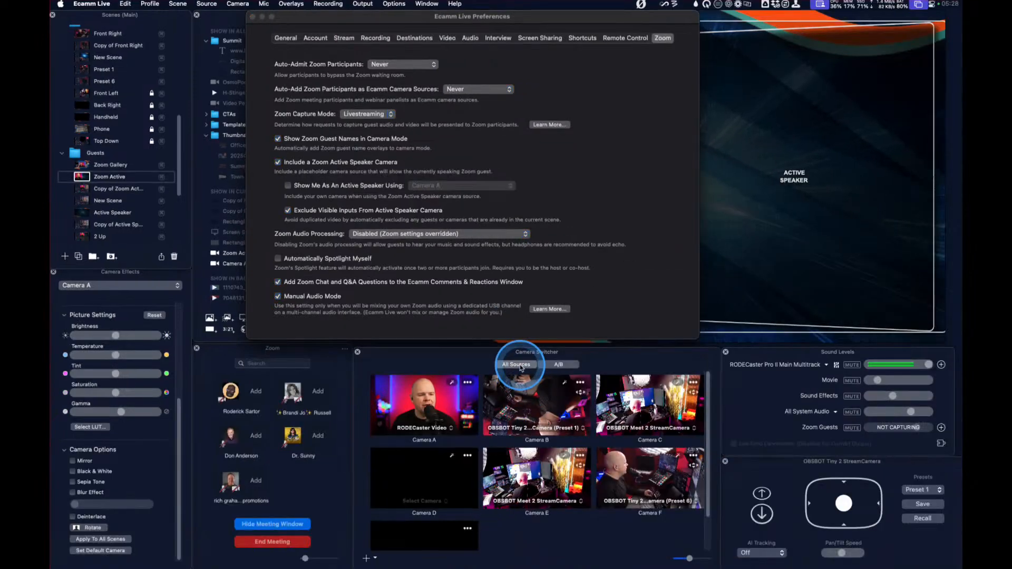
View all camera sources, return to the A/B sources and find the Zoom Active Speaker camera
left_click(516, 365)
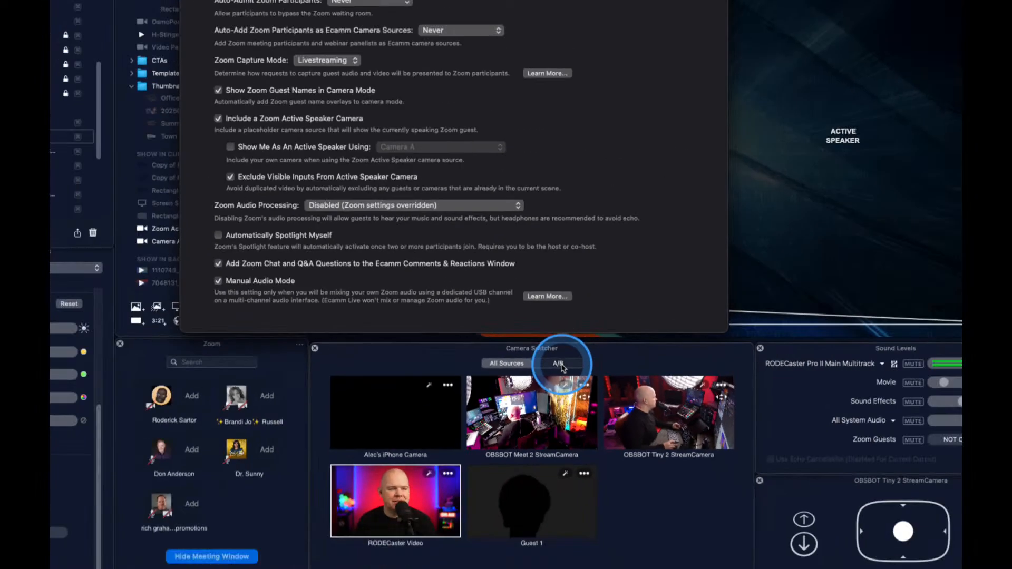
left_click(560, 364)
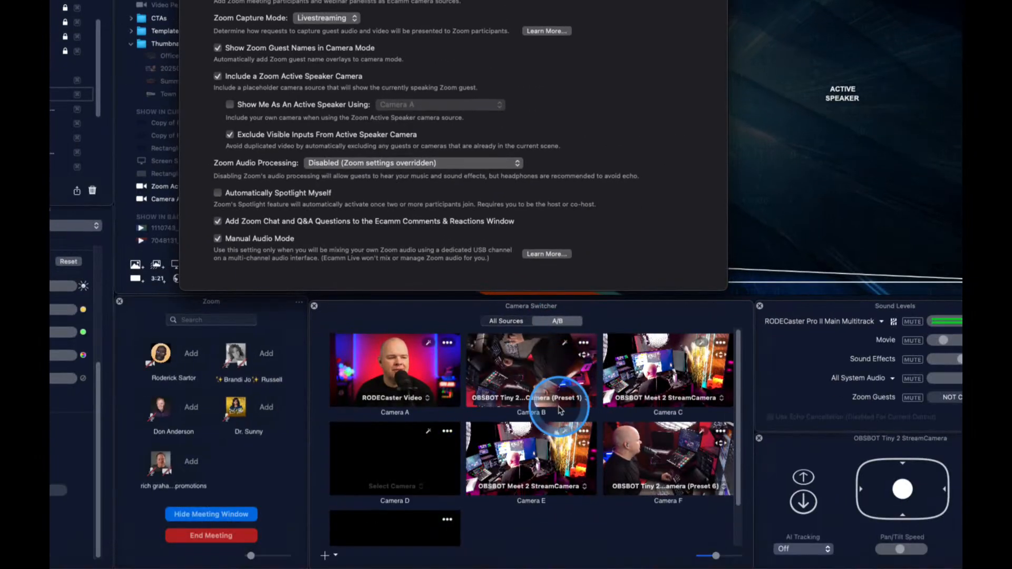
scroll(554, 469, "down", 2)
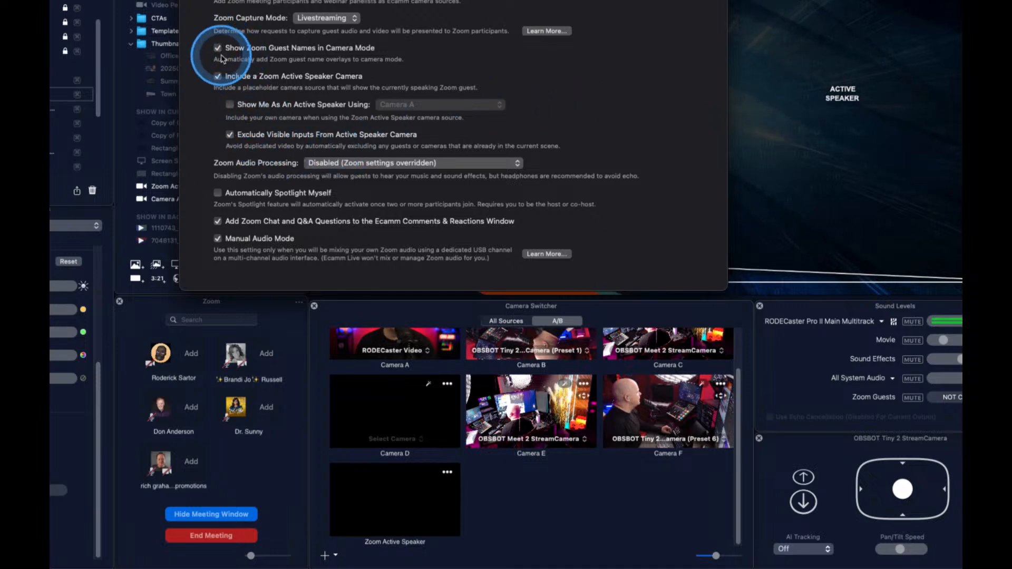
Toggle Include a Zoom Active Speaker Camera off and back on, checking its placeholder source in the Camera Switcher
left_click(218, 77)
left_click(218, 77)
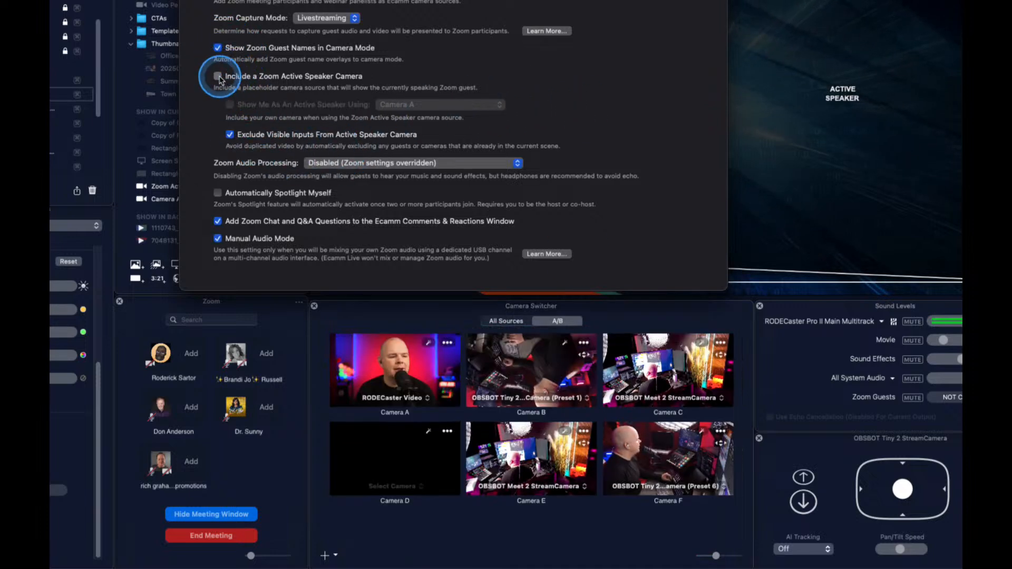
left_click(219, 77)
left_click(219, 77)
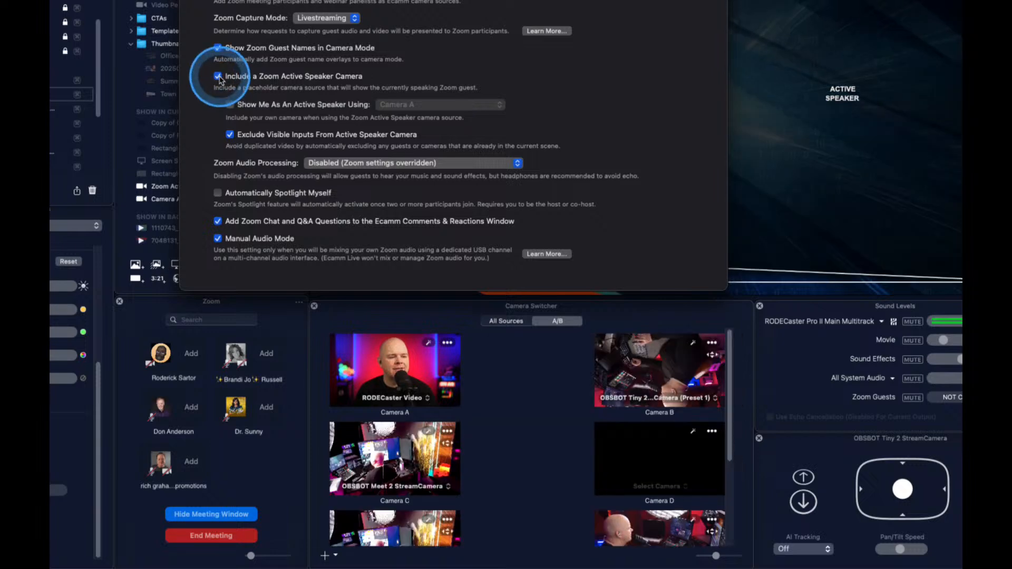
scroll(717, 464, "down", 2)
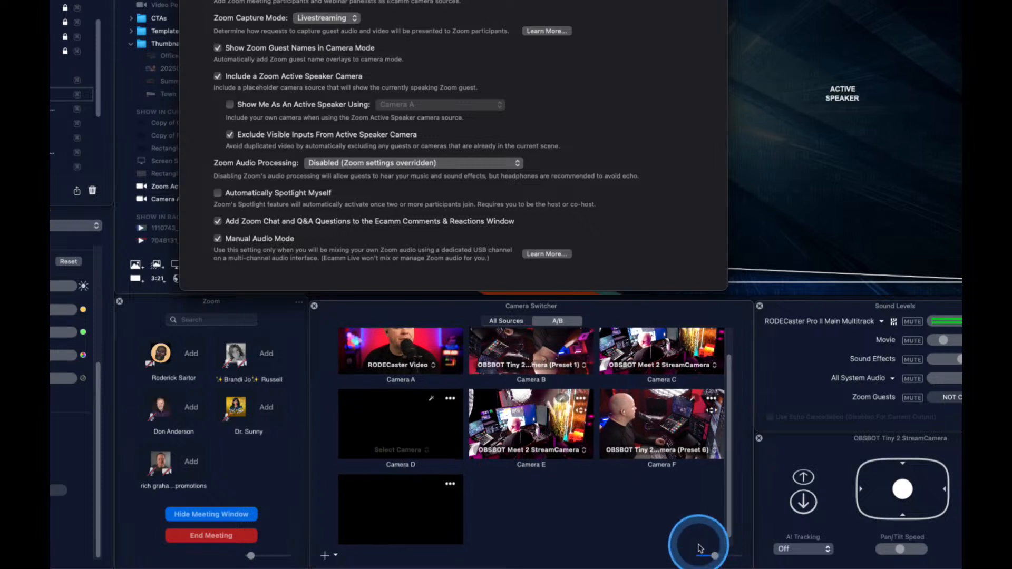
scroll(566, 517, "down", 1)
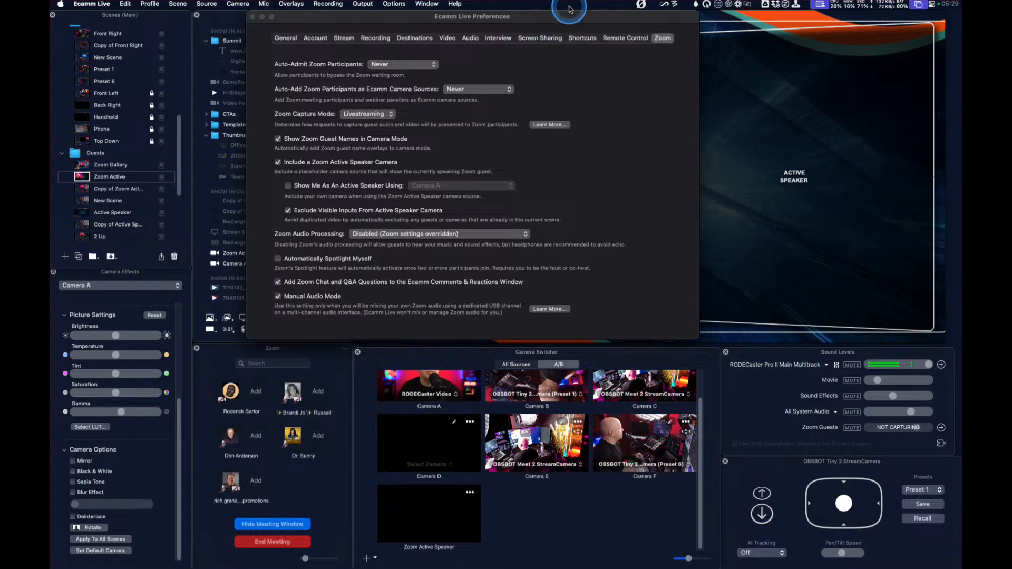
Move the preferences window clear of the scene preview and start capturing Zoom audio and video in livestreaming mode
mouse_move(569, 9)
left_click_drag(552, 18, 733, 247)
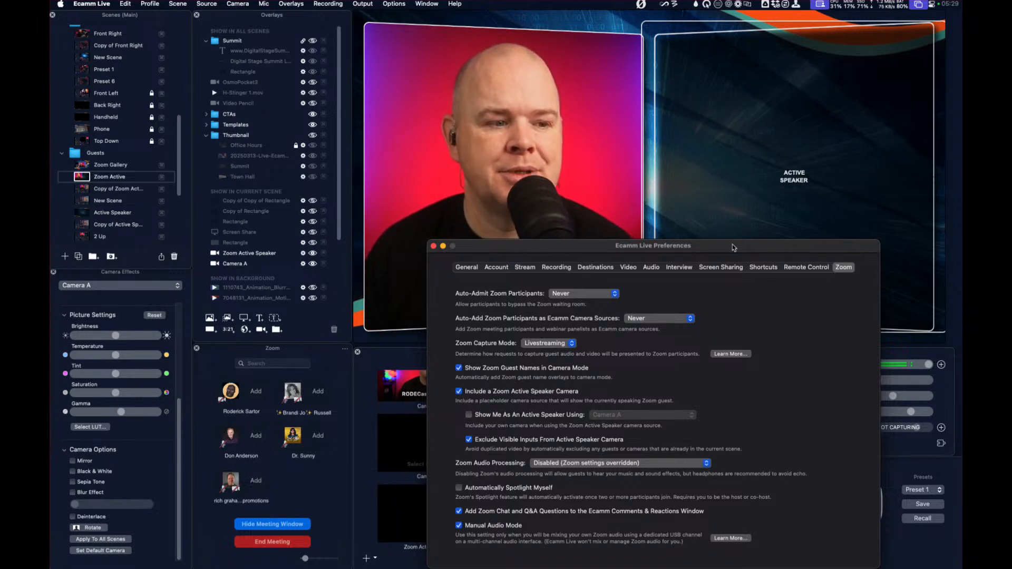
left_click_drag(605, 247, 635, 228)
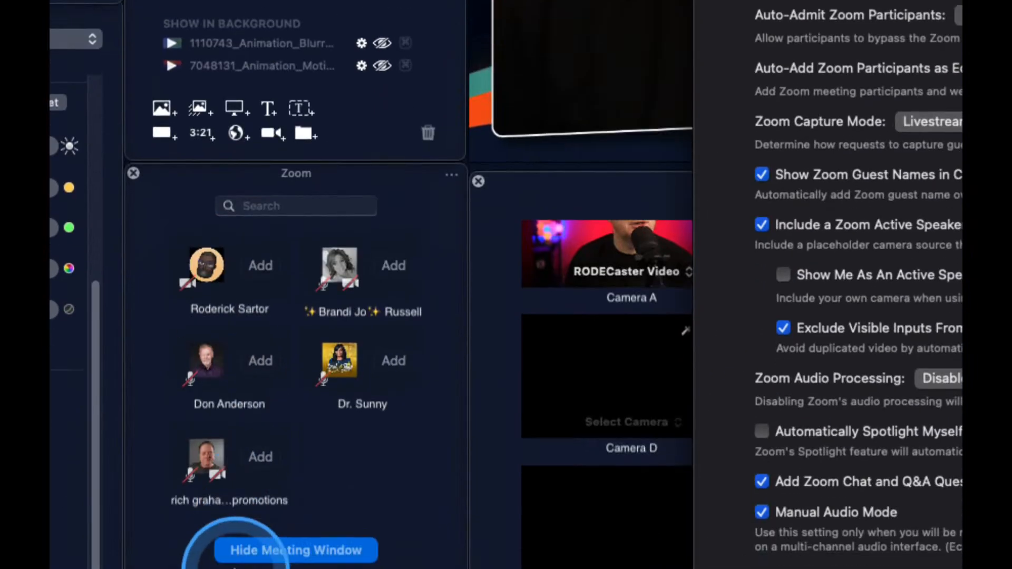
left_click(452, 174)
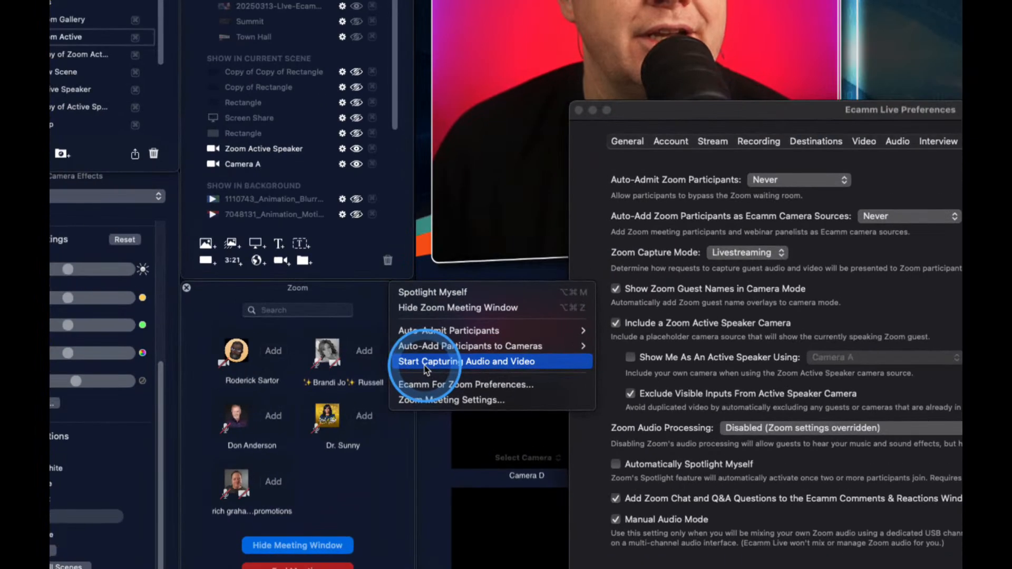
left_click(425, 366)
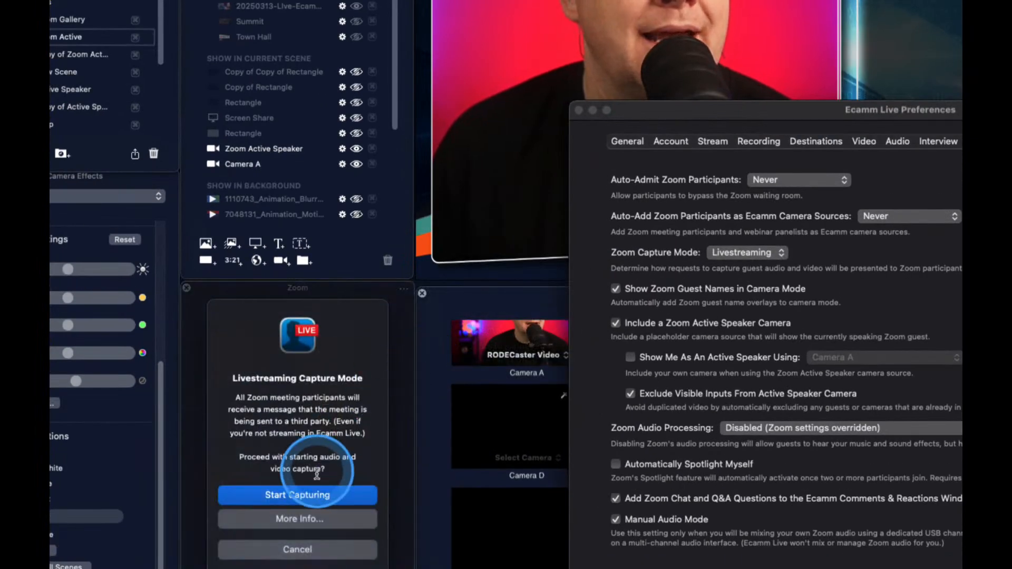
left_click(300, 495)
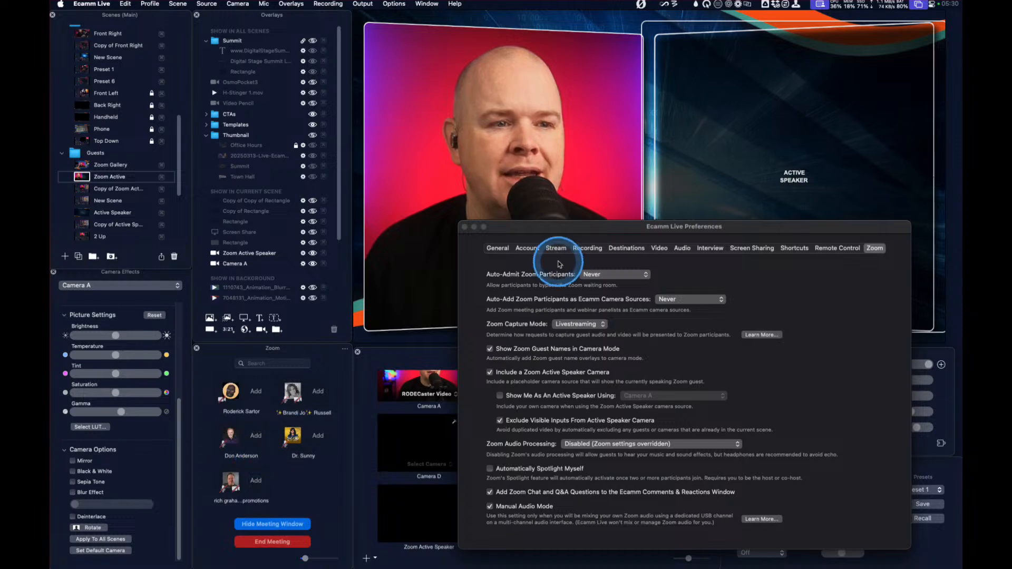
Lower the preferences window below the live preview and view the Zoom meeting's spotlight and capture options without choosing one
left_click_drag(571, 238, 514, 364)
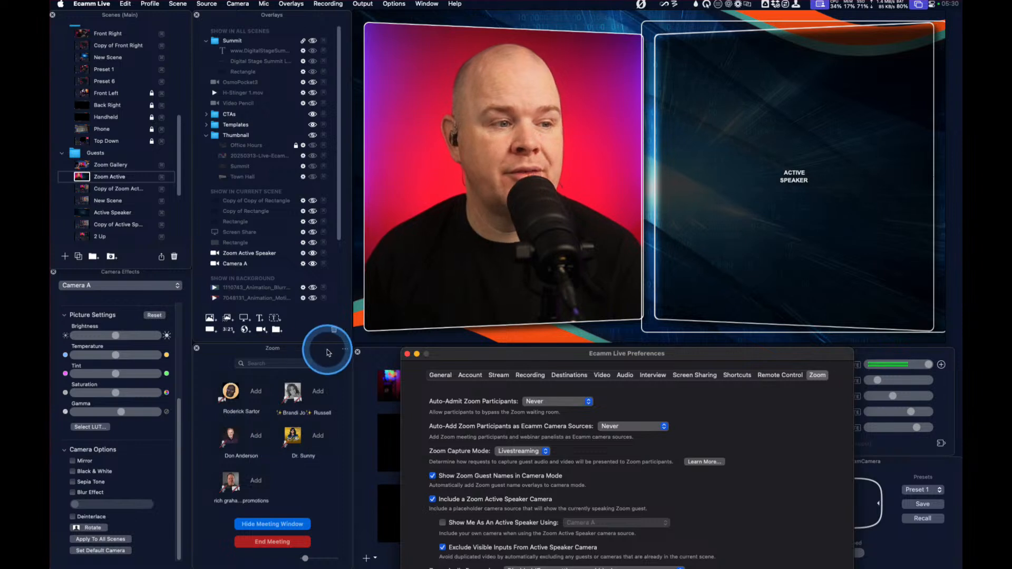
left_click(345, 348)
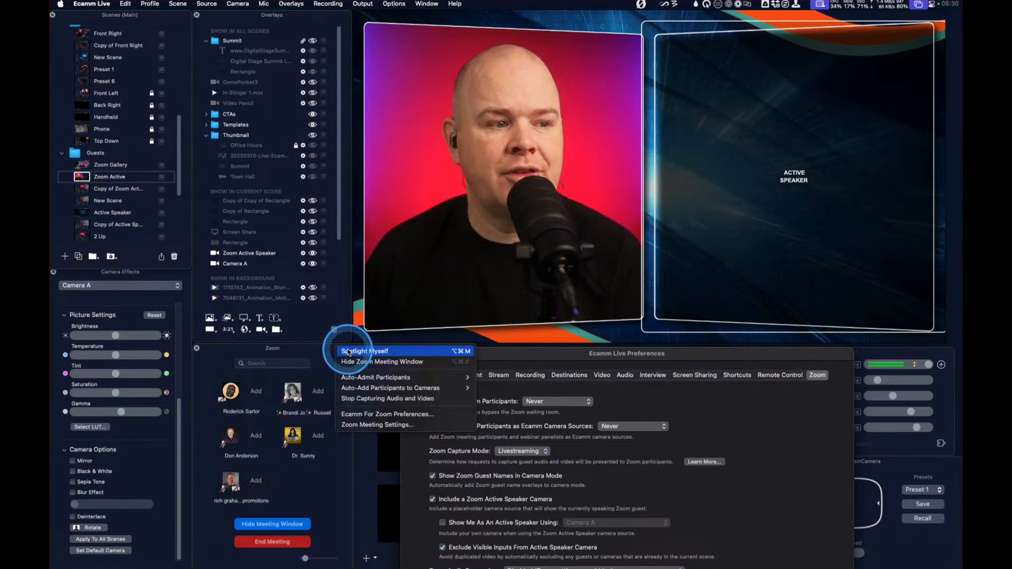
left_click(332, 358)
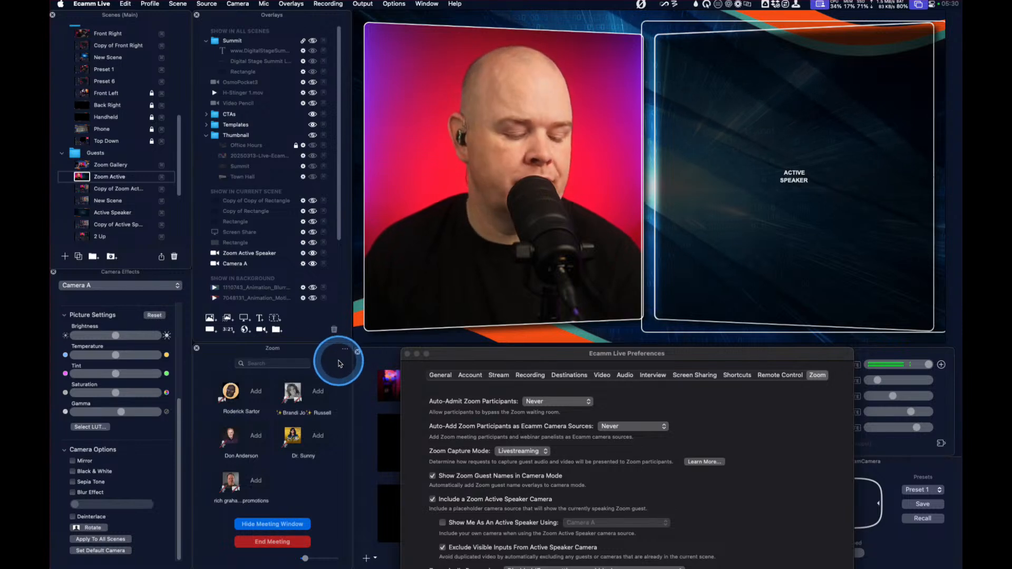
Move the preferences window clear of the Sound Levels panel and switch away from the Zoom Active scene
key("super+1")
key("super+2")
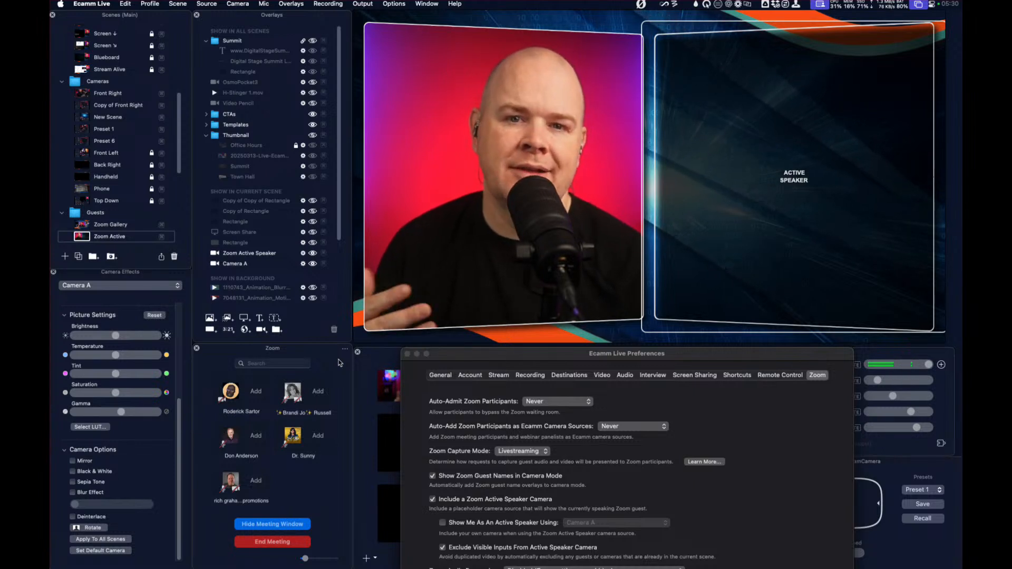
left_click_drag(464, 357, 149, 236)
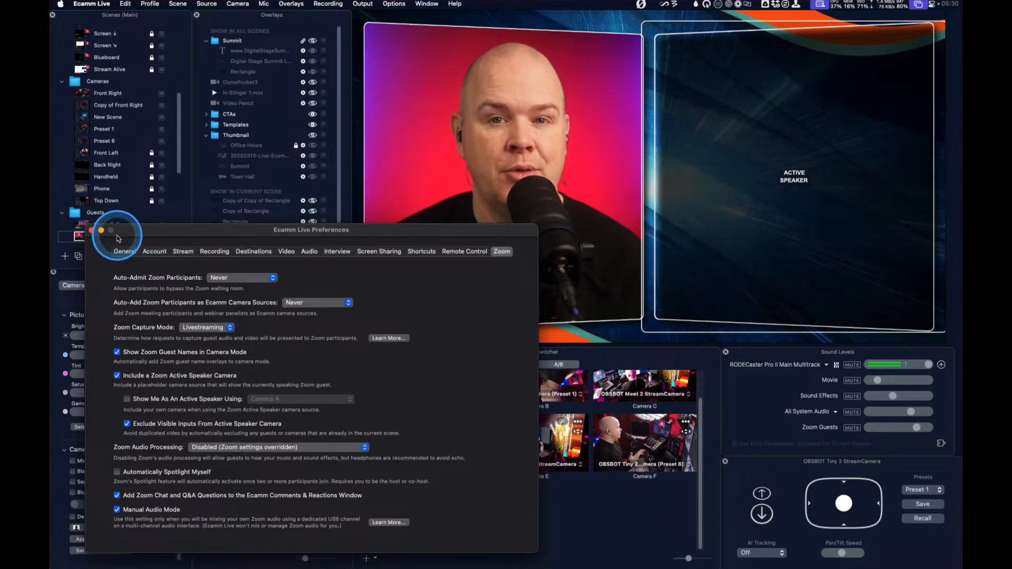
key("super+1")
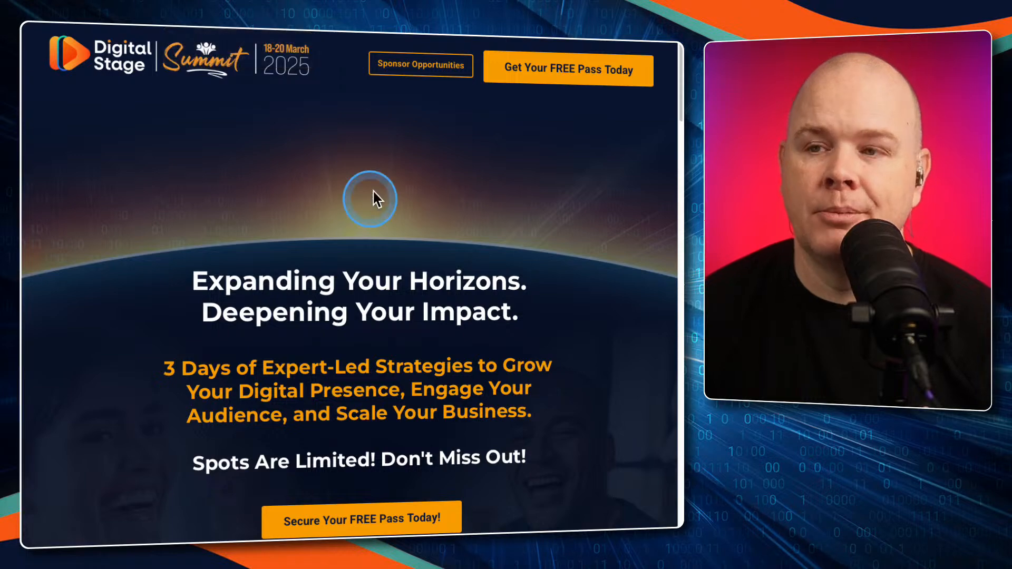
Find the speaker portraits on the Digital Stage Summit page and open the session lineup
scroll(375, 194, "down", 15)
scroll(374, 196, "down", 20)
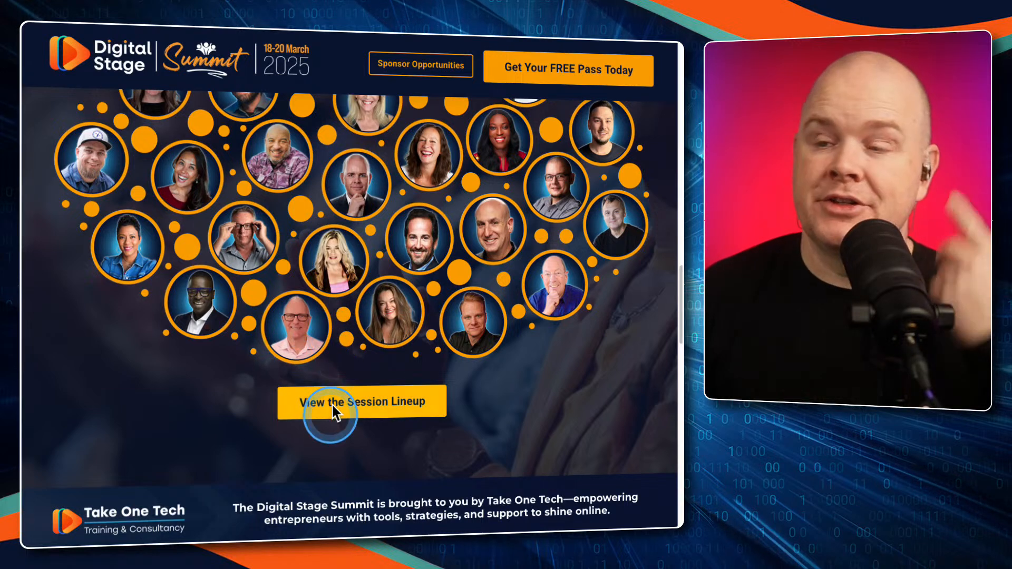
scroll(341, 406, "up", 1)
scroll(342, 406, "up", 1)
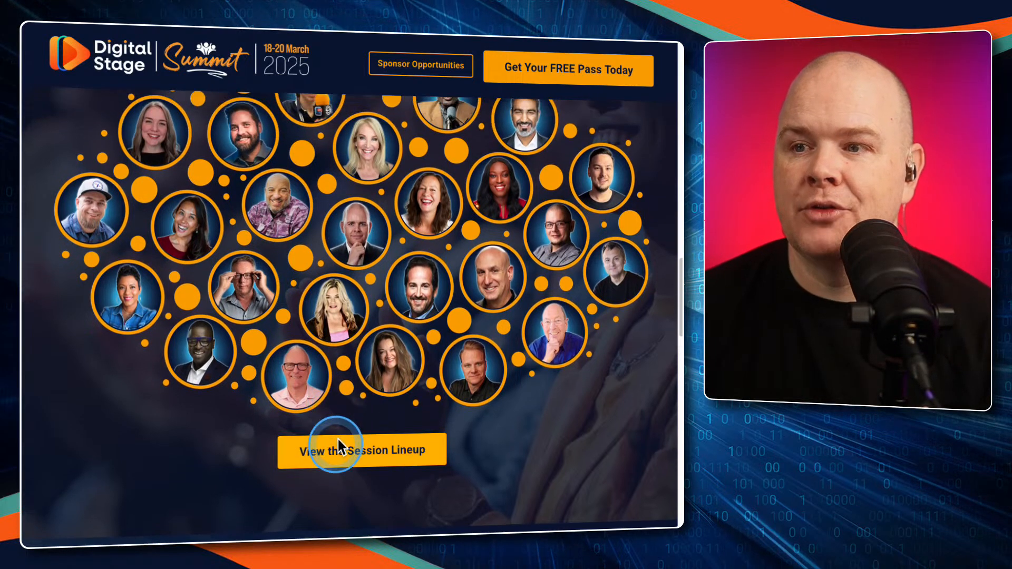
left_click(345, 452)
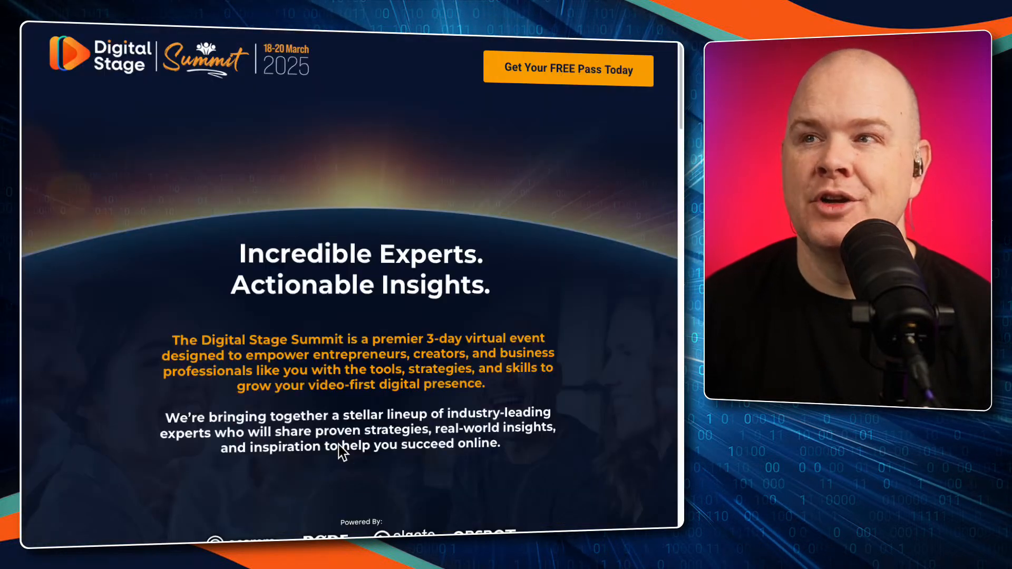
Examine the first day's session descriptions in the lineup, down to the Studio Blueprint panel and AI Coding for Creators
scroll(348, 443, "down", 10)
scroll(369, 394, "down", 3)
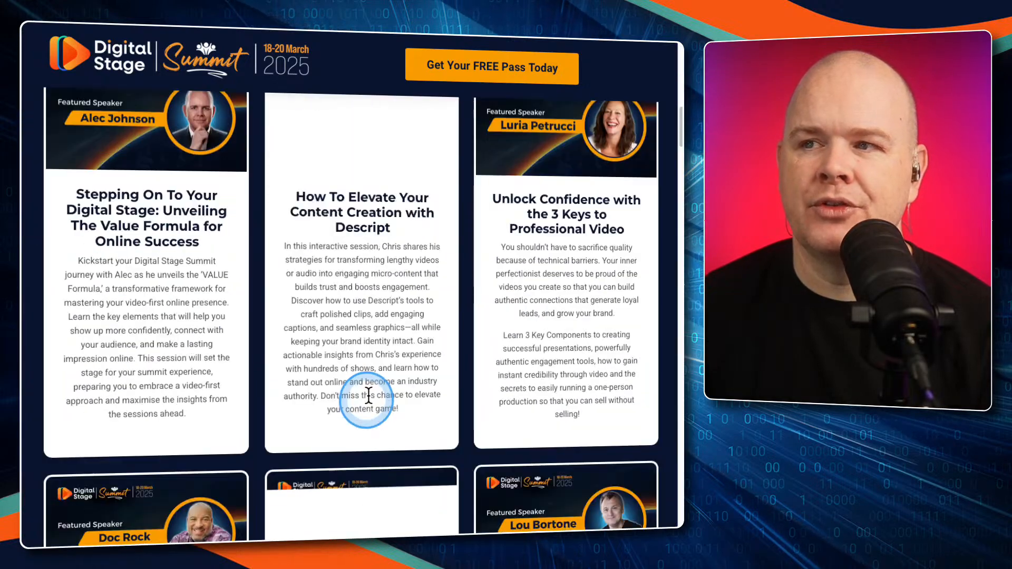
scroll(362, 274, "up", 5)
scroll(384, 294, "down", 15)
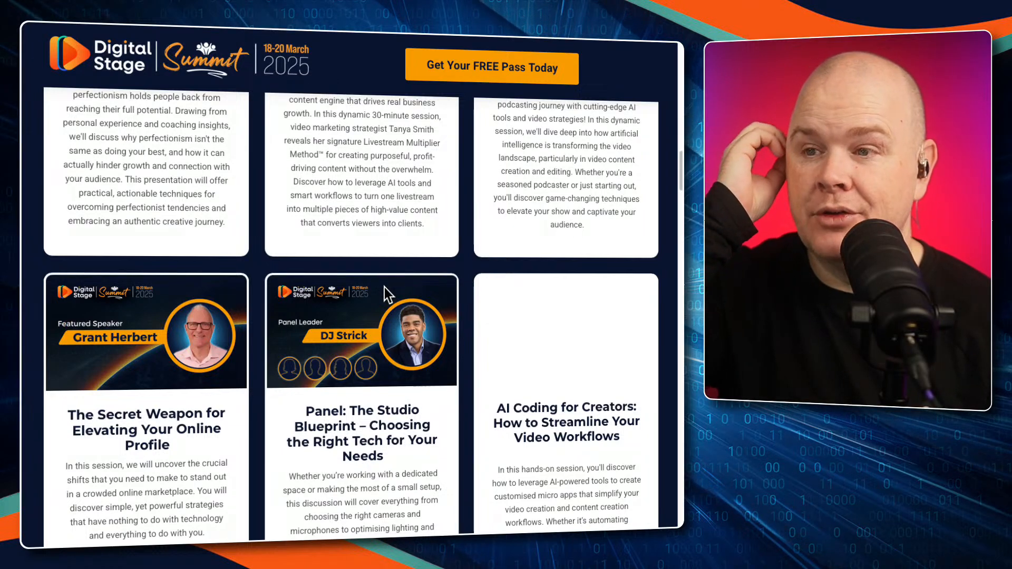
left_click(388, 295)
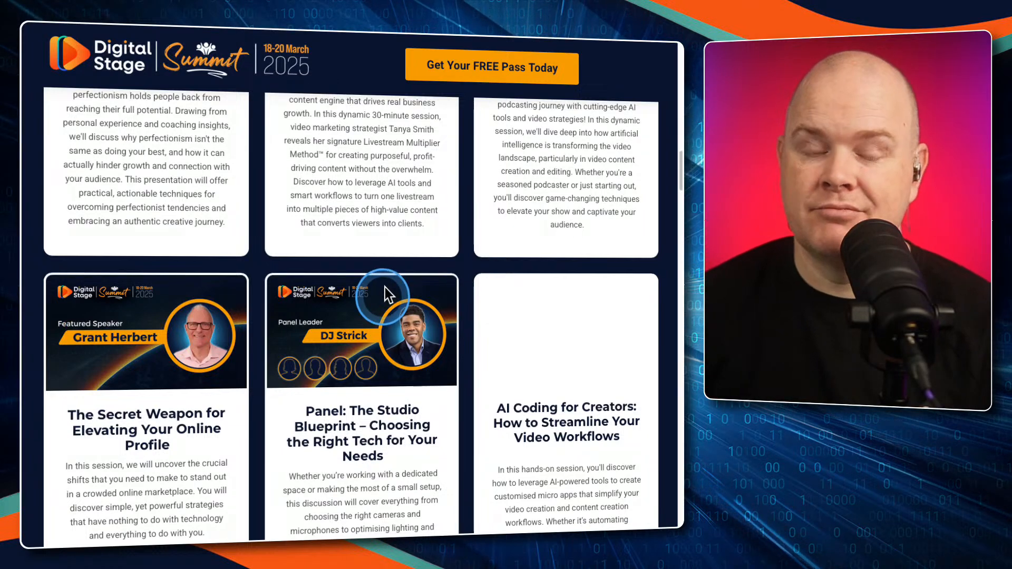
scroll(388, 295, "down", 3)
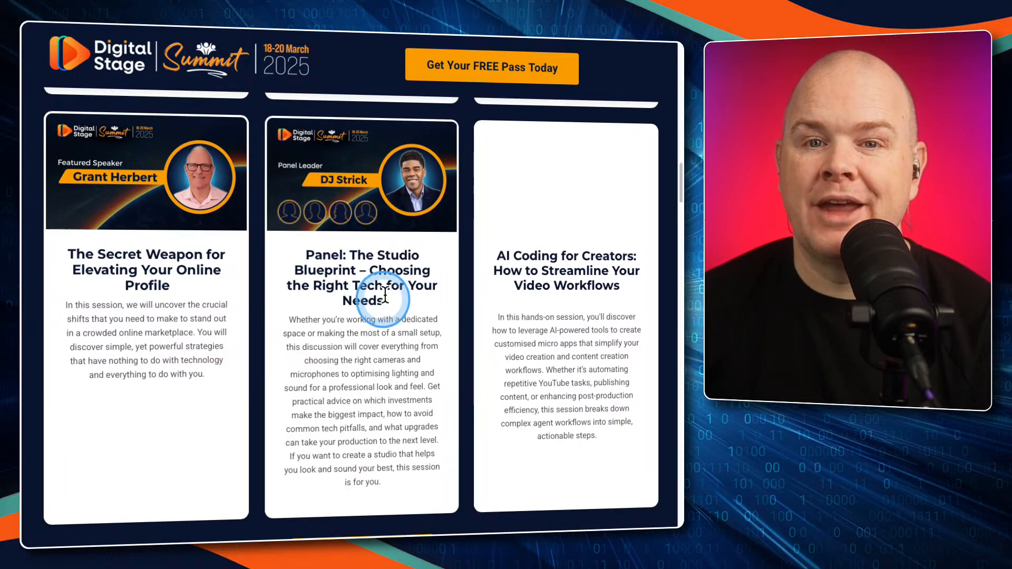
scroll(385, 296, "down", 1)
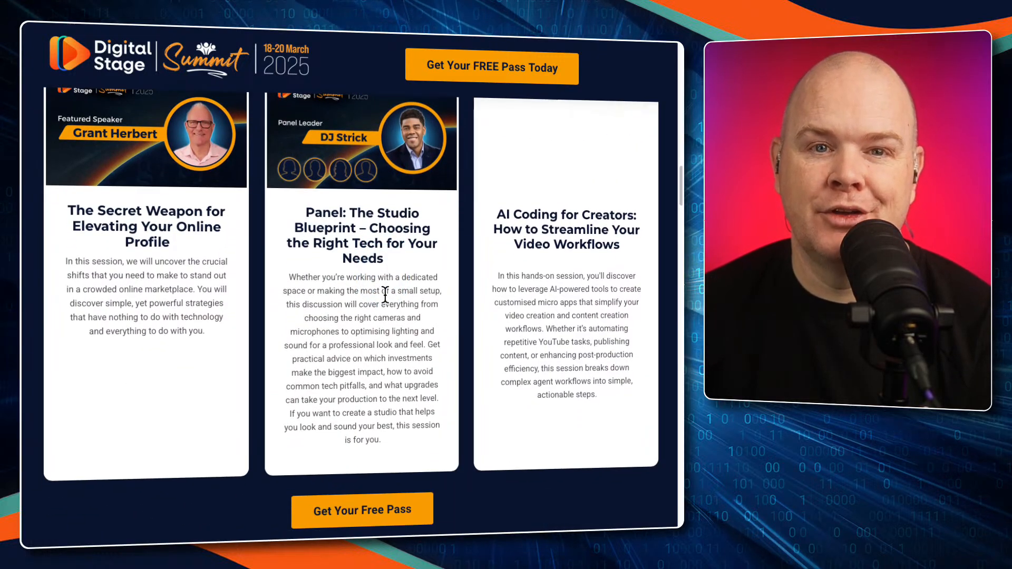
left_click(385, 296)
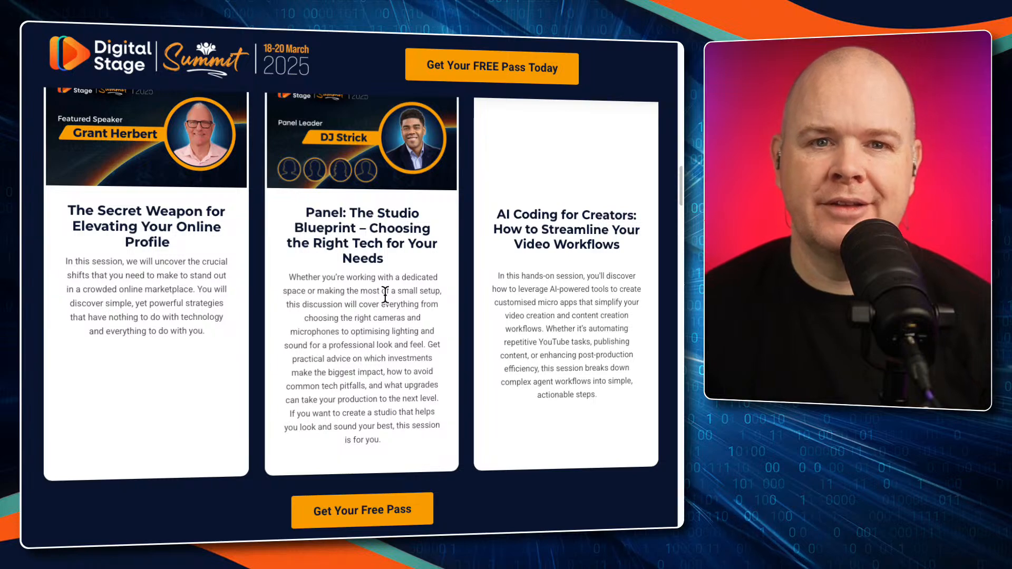
Examine the Day 2 Perfect Your Presence session descriptions in the lineup, down to the AI panel and the podcasting leads session
left_click(391, 280)
scroll(409, 287, "down", 10)
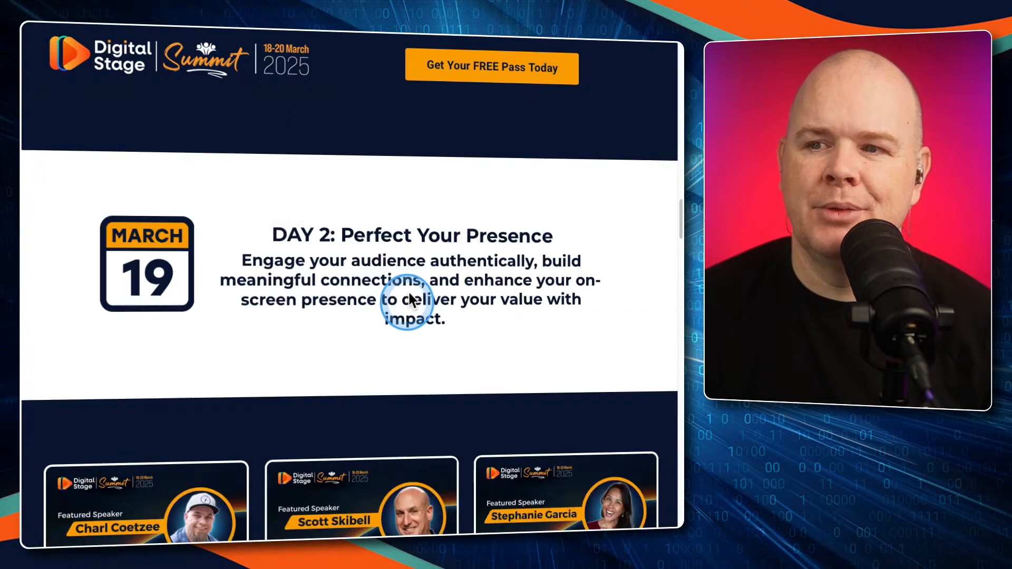
scroll(409, 293, "down", 5)
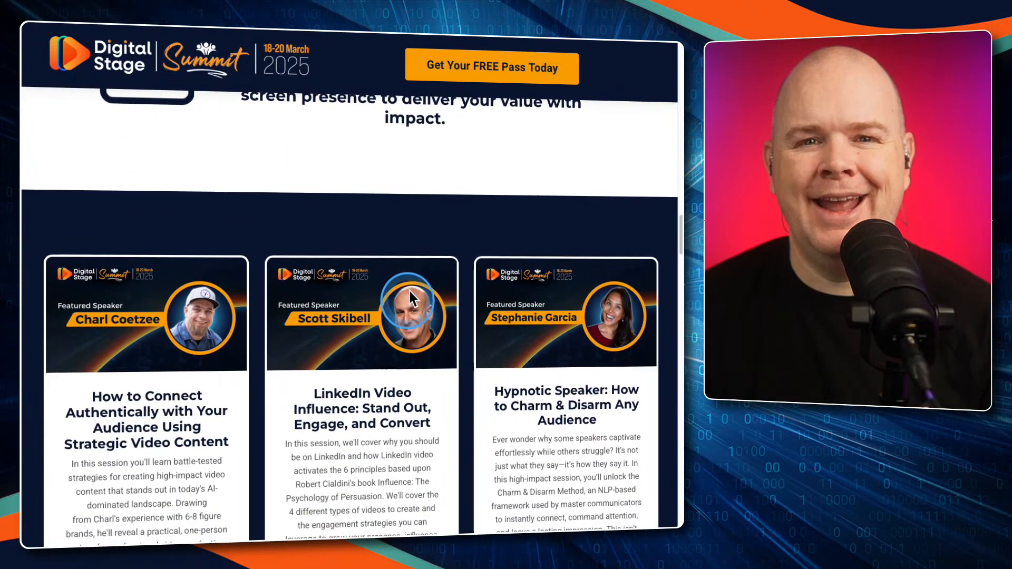
scroll(409, 295, "down", 4)
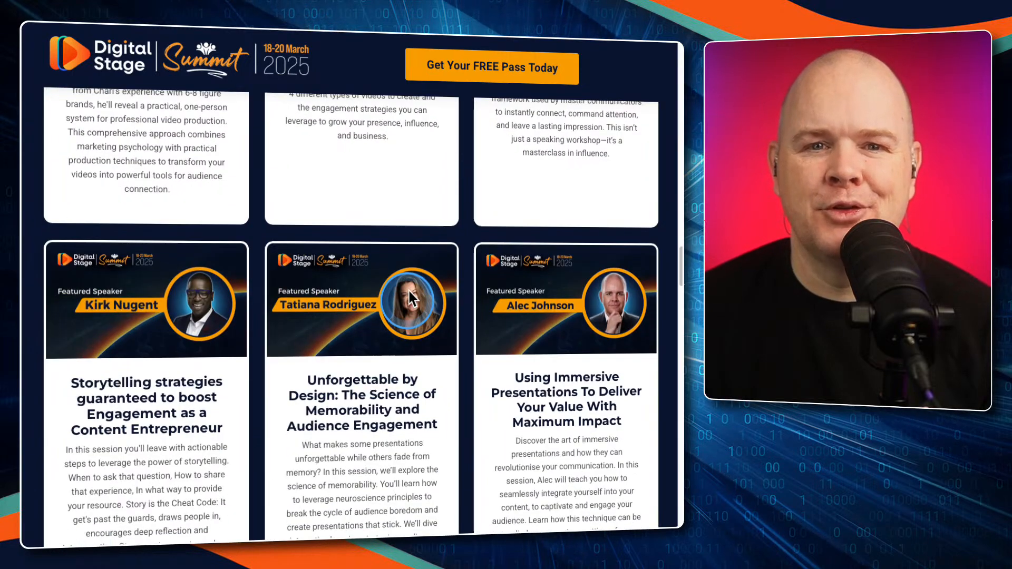
scroll(409, 294, "down", 3)
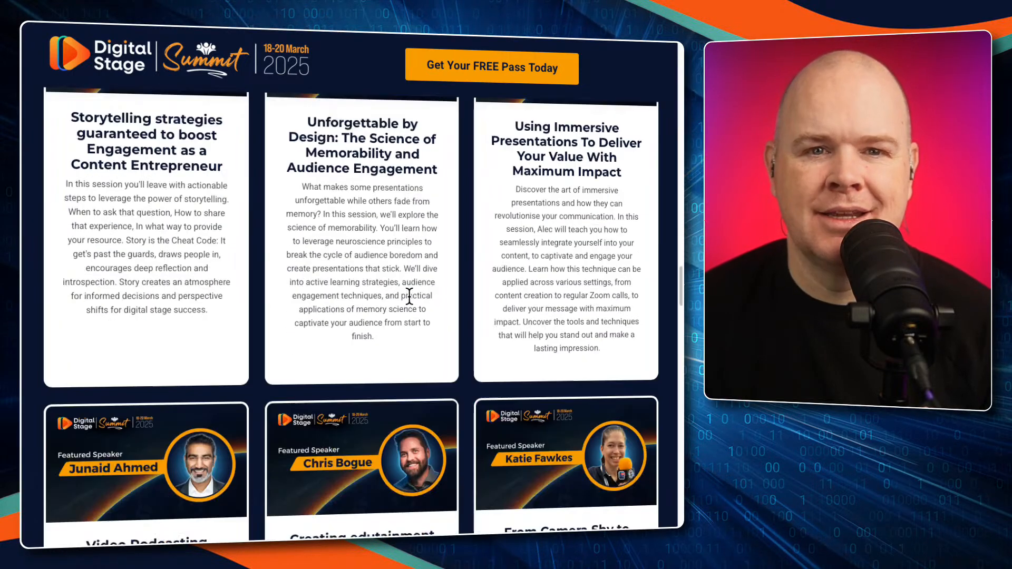
scroll(409, 296, "down", 1)
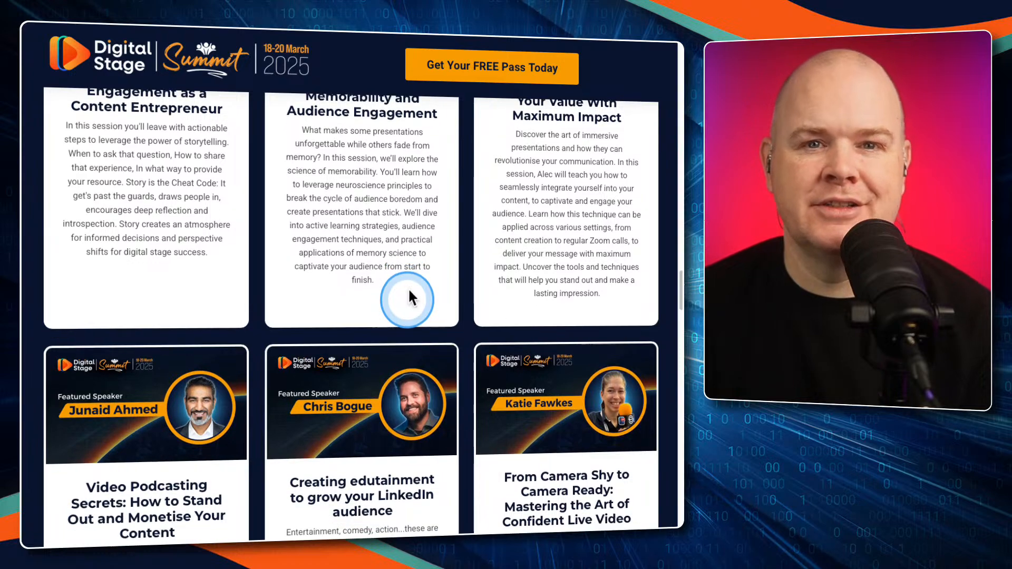
scroll(409, 296, "down", 6)
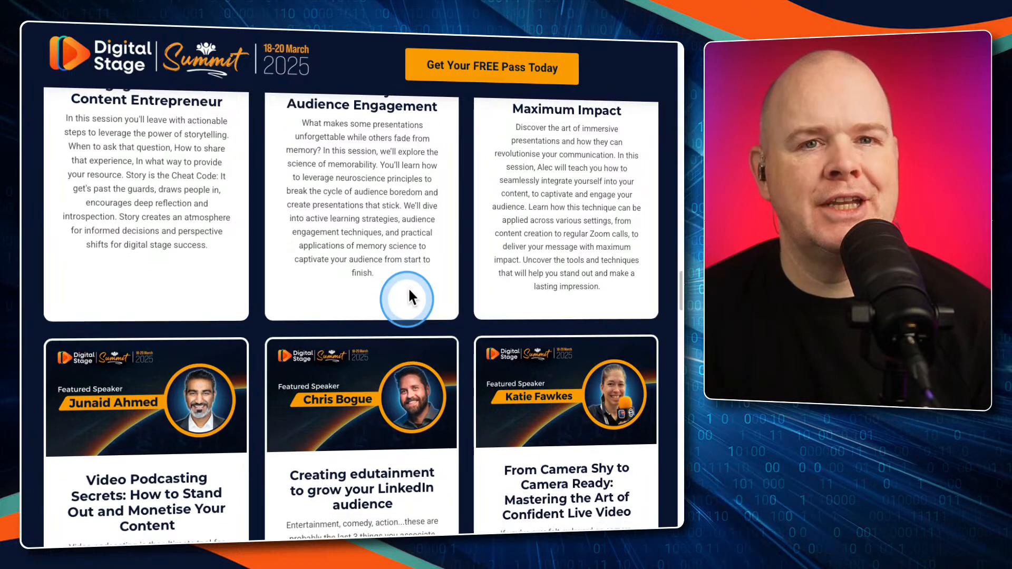
scroll(408, 294, "down", 5)
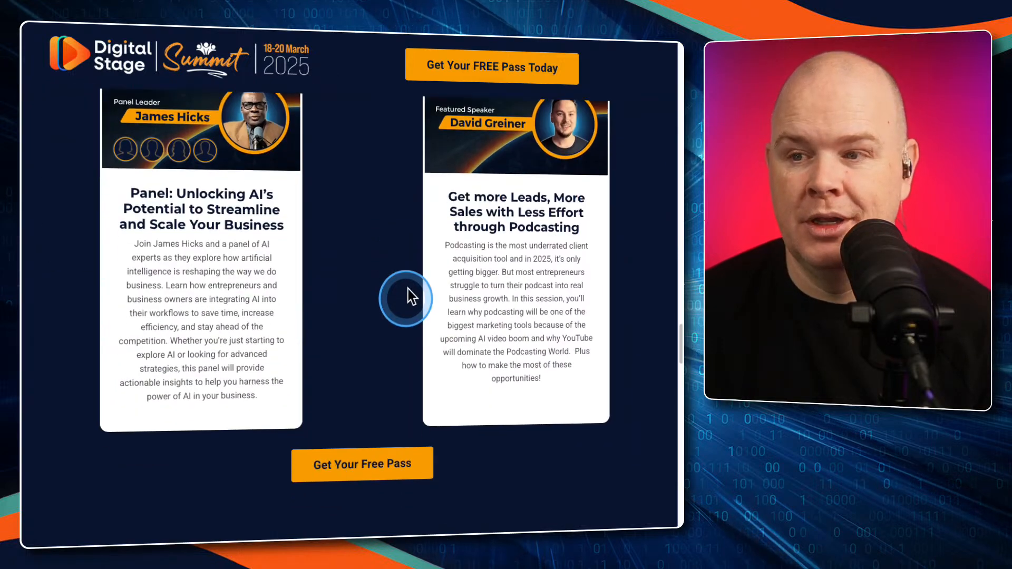
Examine the third day's session descriptions, from How to Regain Focus in Your Non-Digital Life to the closing From Insight to Impact session
scroll(409, 296, "down", 5)
scroll(409, 297, "down", 5)
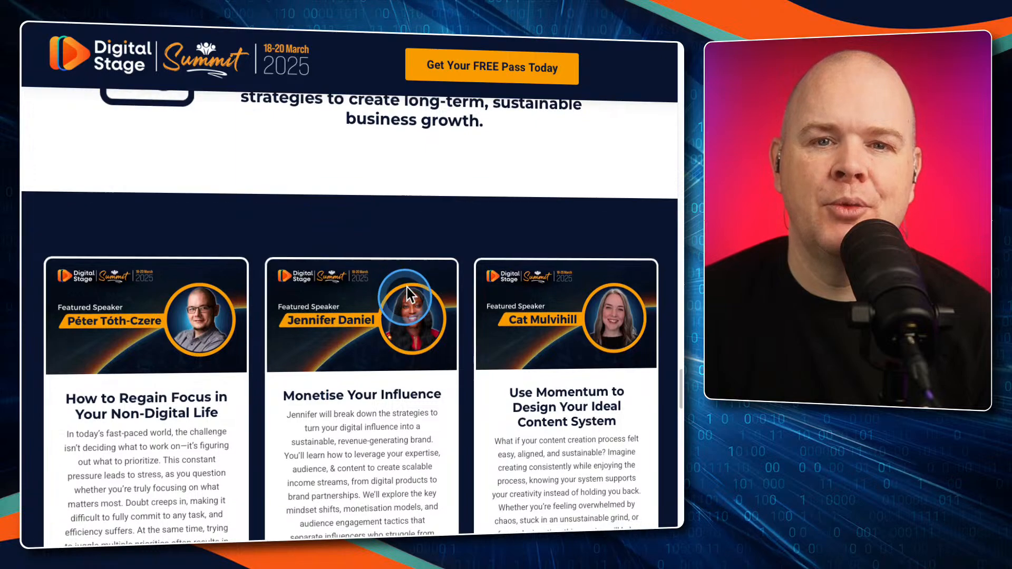
scroll(406, 294, "down", 5)
scroll(407, 292, "down", 5)
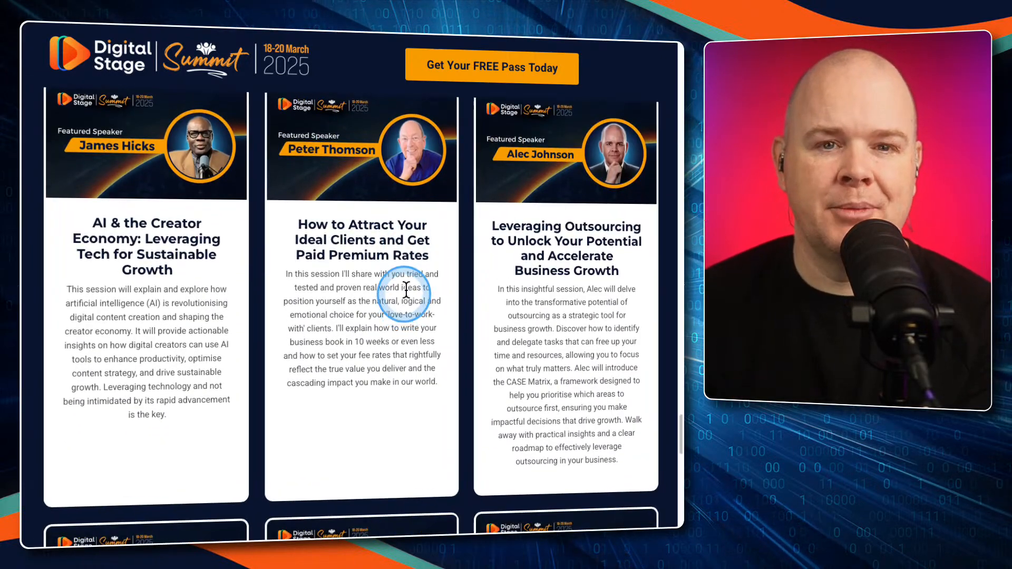
scroll(406, 286, "down", 1)
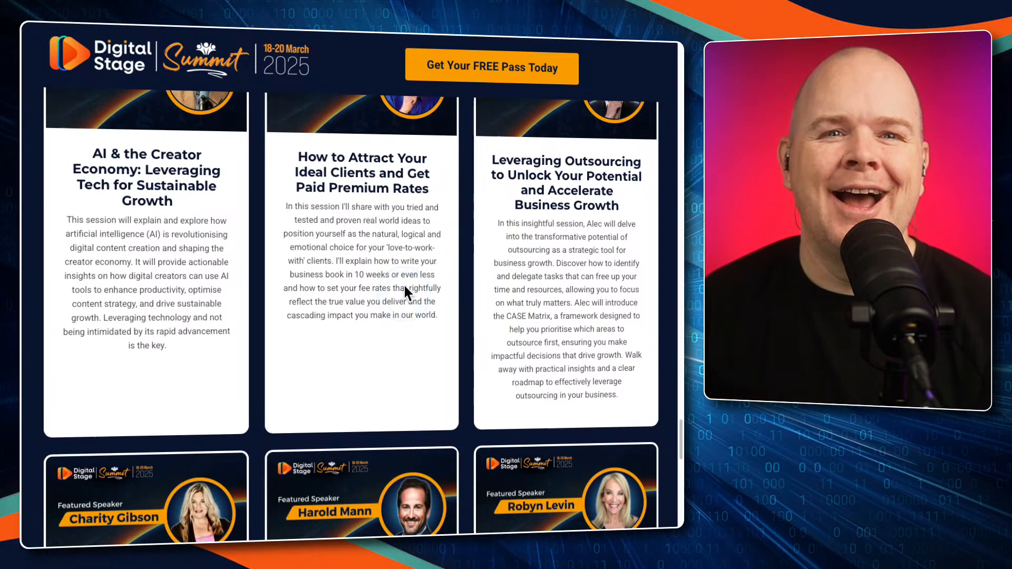
scroll(403, 269, "down", 1)
scroll(403, 268, "down", 1)
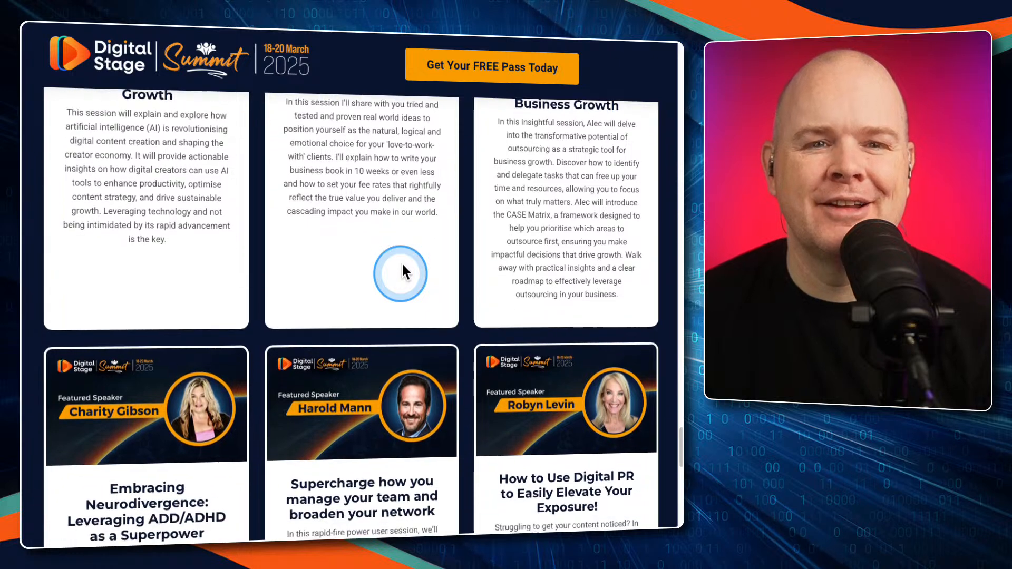
scroll(401, 261, "down", 1)
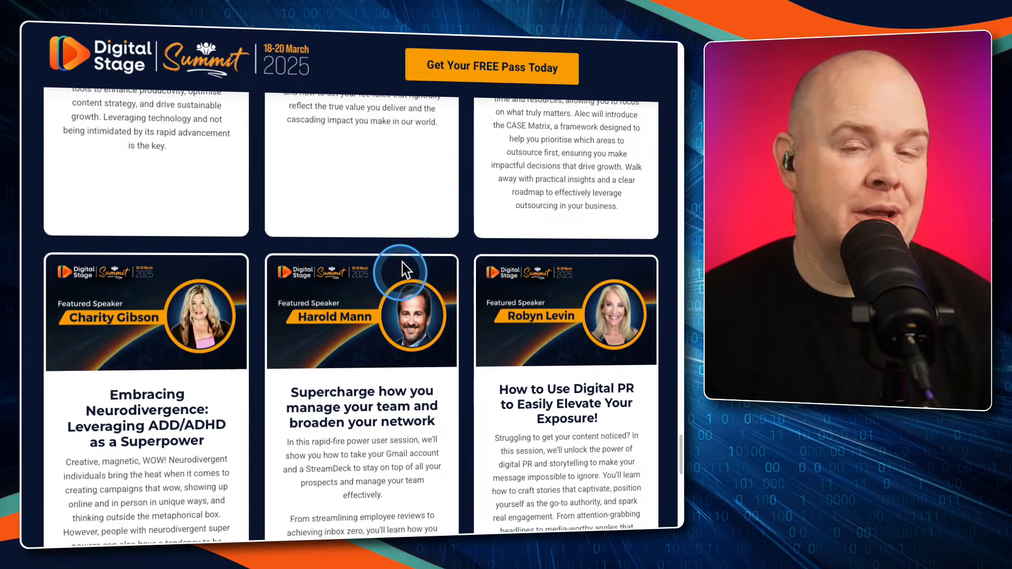
scroll(401, 264, "down", 1)
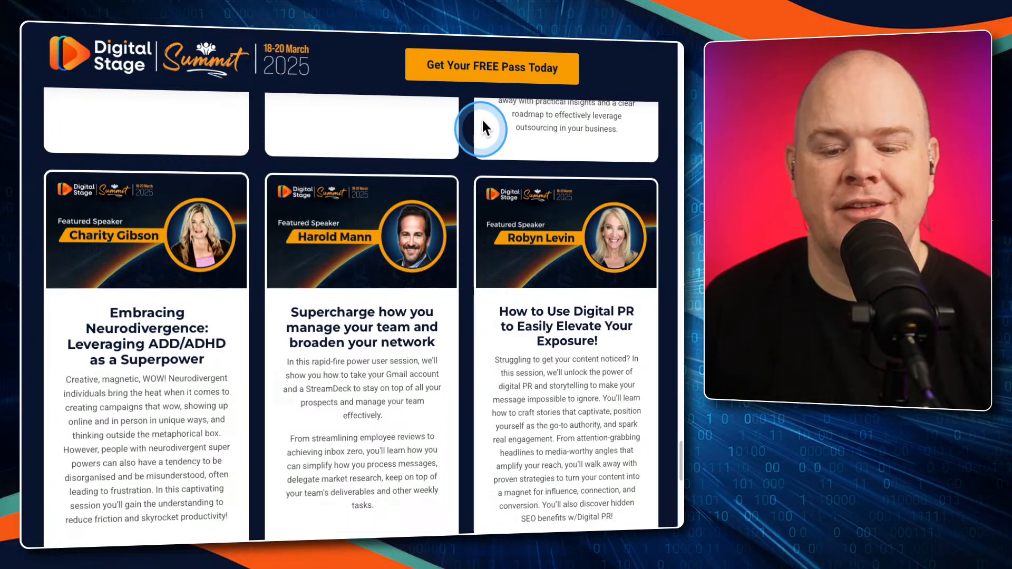
scroll(478, 162, "down", 2)
scroll(478, 163, "down", 3)
scroll(478, 160, "down", 1)
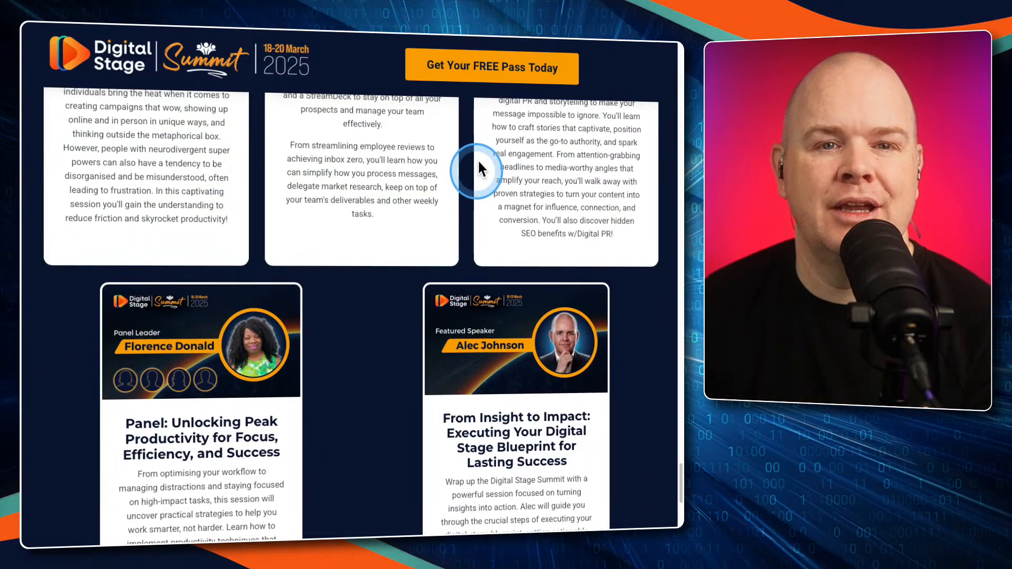
scroll(477, 159, "down", 3)
scroll(478, 159, "down", 2)
scroll(478, 162, "down", 1)
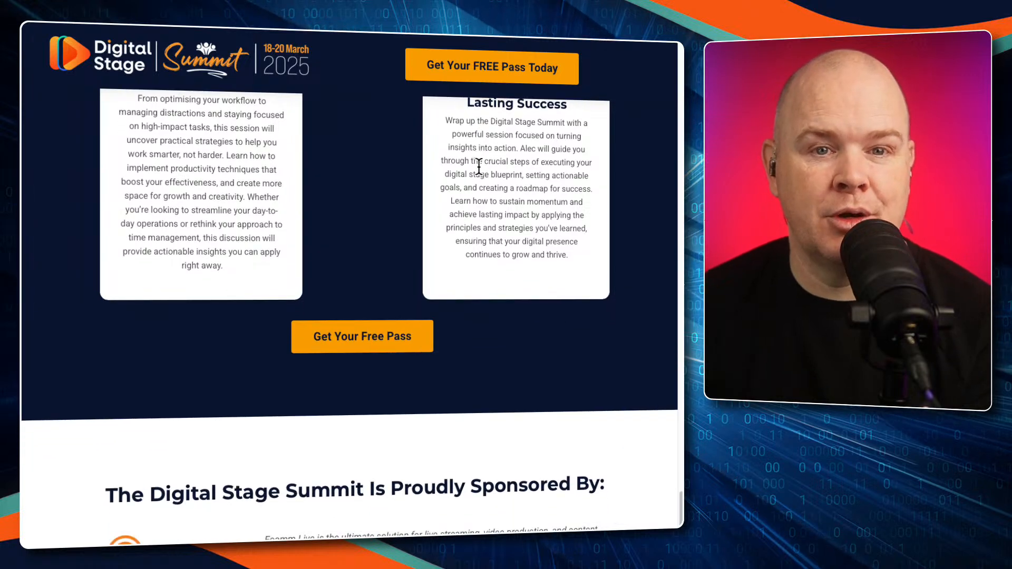
View the sponsors below the session lineup, and switch to the main Digital Stage Summit page to find its sponsor section
scroll(479, 166, "down", 1)
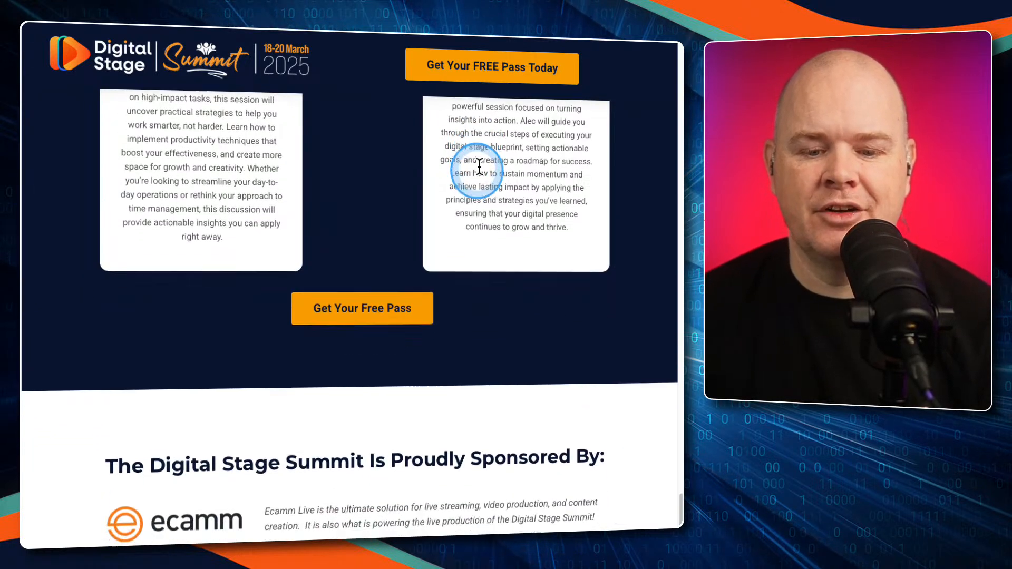
scroll(479, 166, "down", 3)
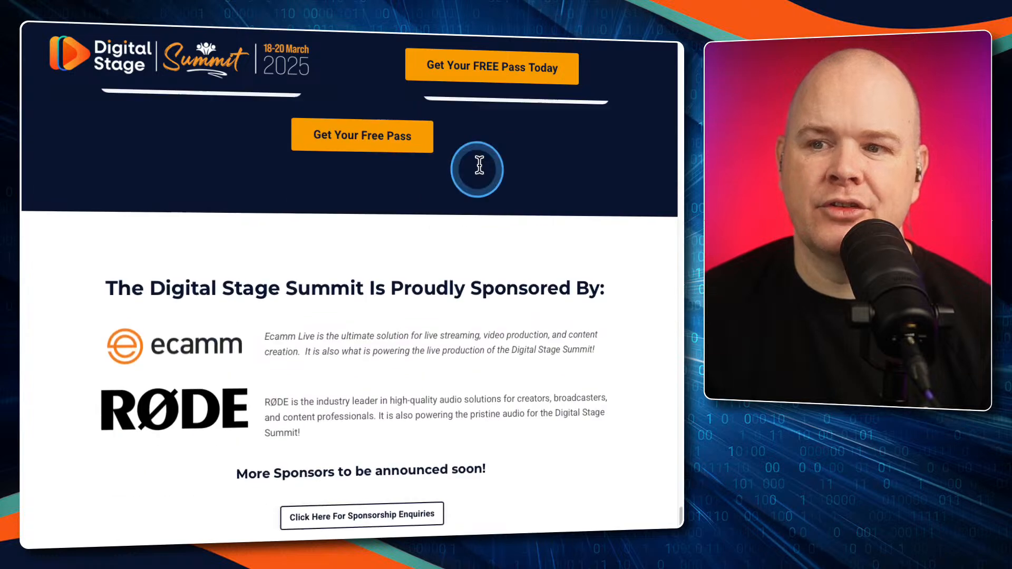
scroll(479, 166, "up", 5)
scroll(479, 166, "up", 3)
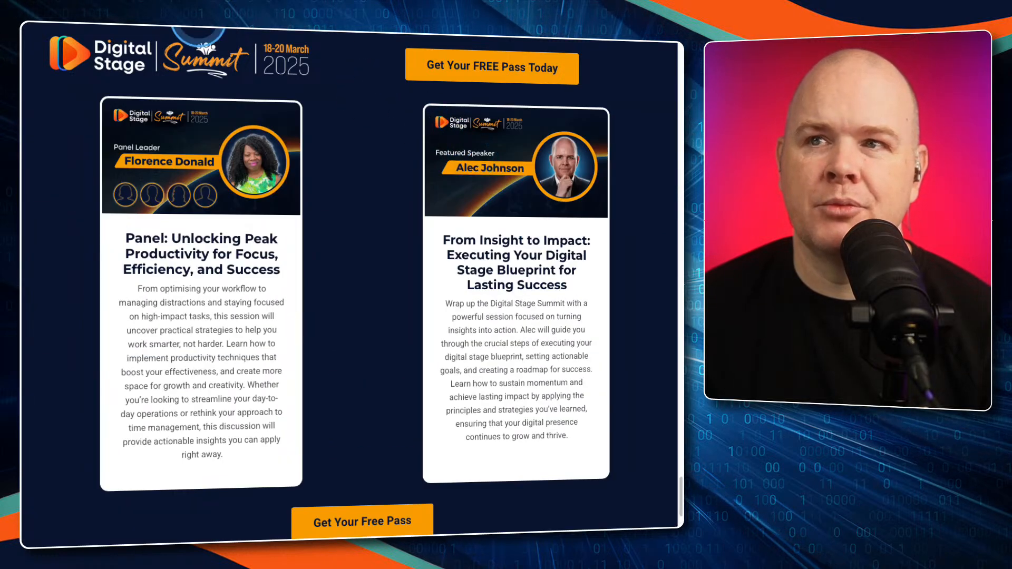
left_click(199, 19)
scroll(341, 232, "down", 8)
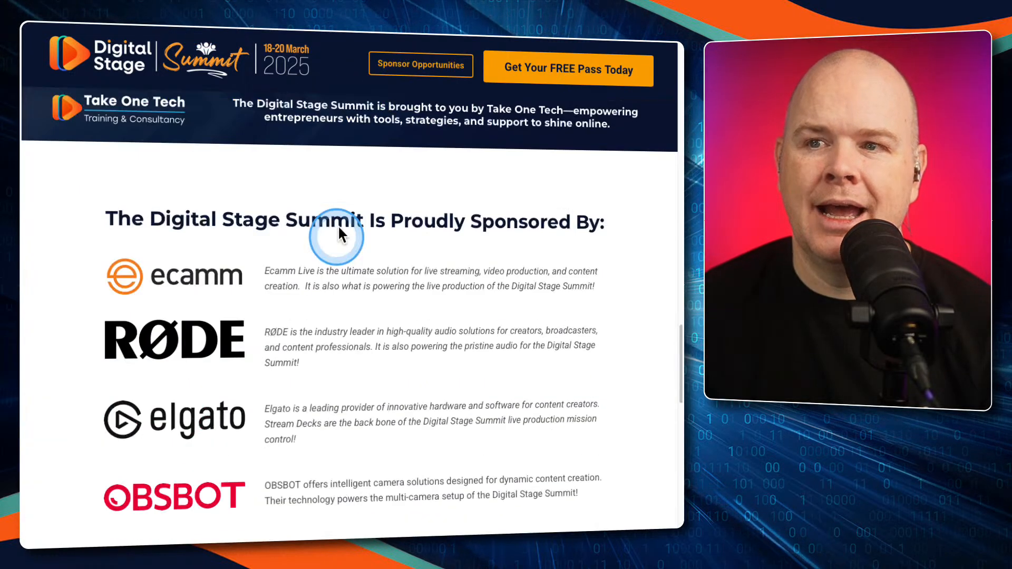
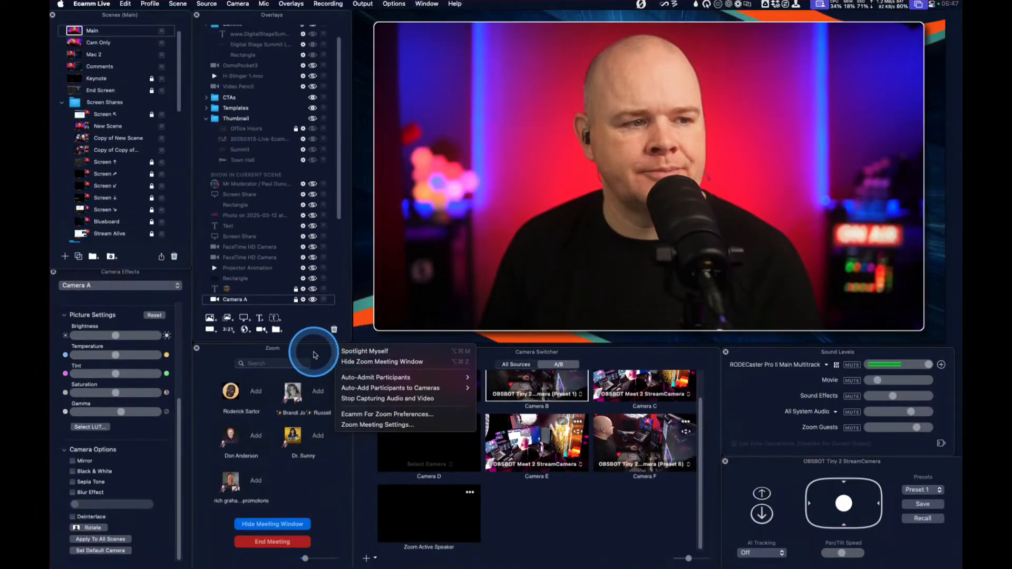
Spotlight yourself in the Zoom meeting, and view the host's options, including Spotlight for everyone, in the participants list
left_click(343, 351)
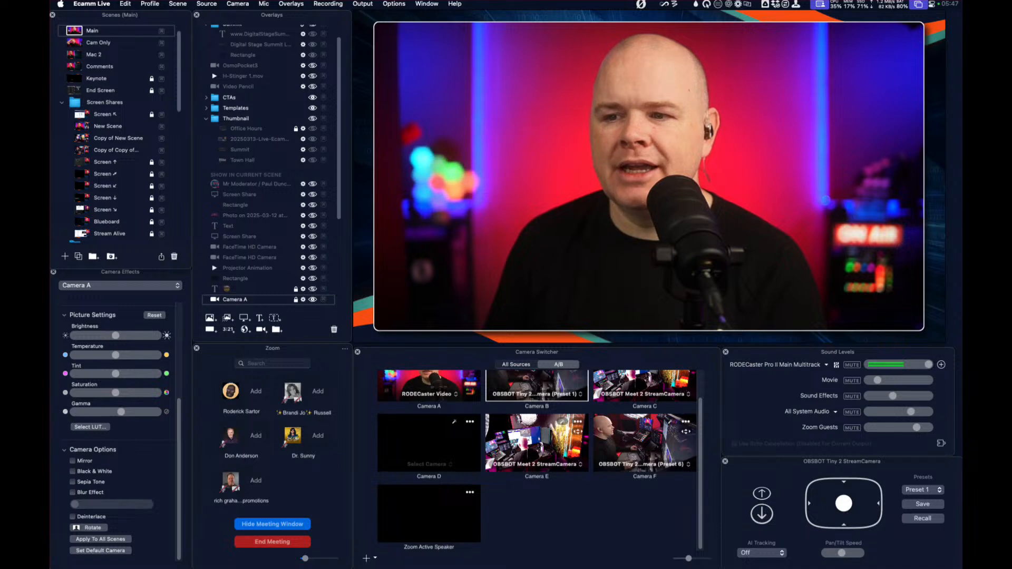
left_click_drag(648, 176, 460, 216)
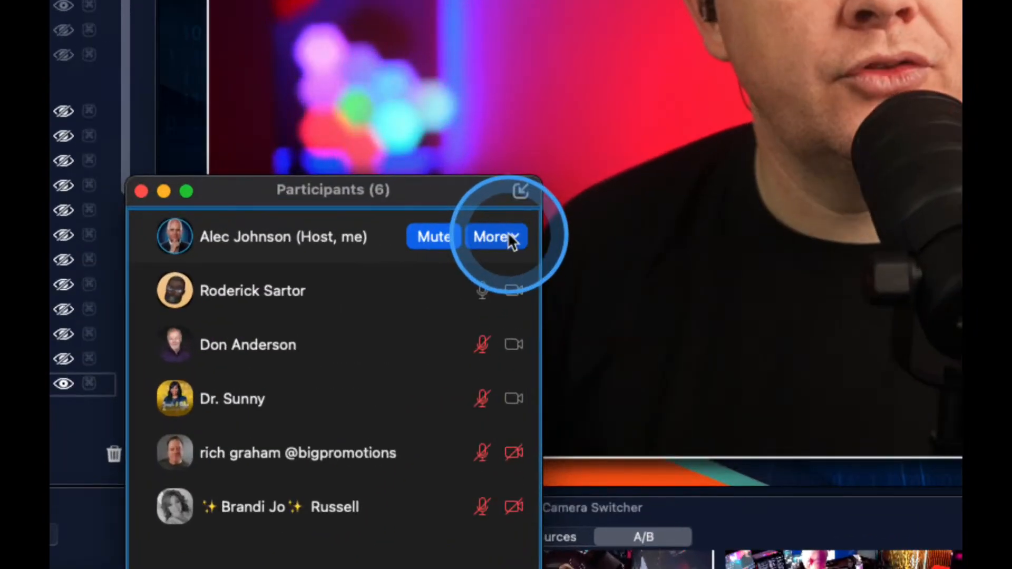
left_click(501, 238)
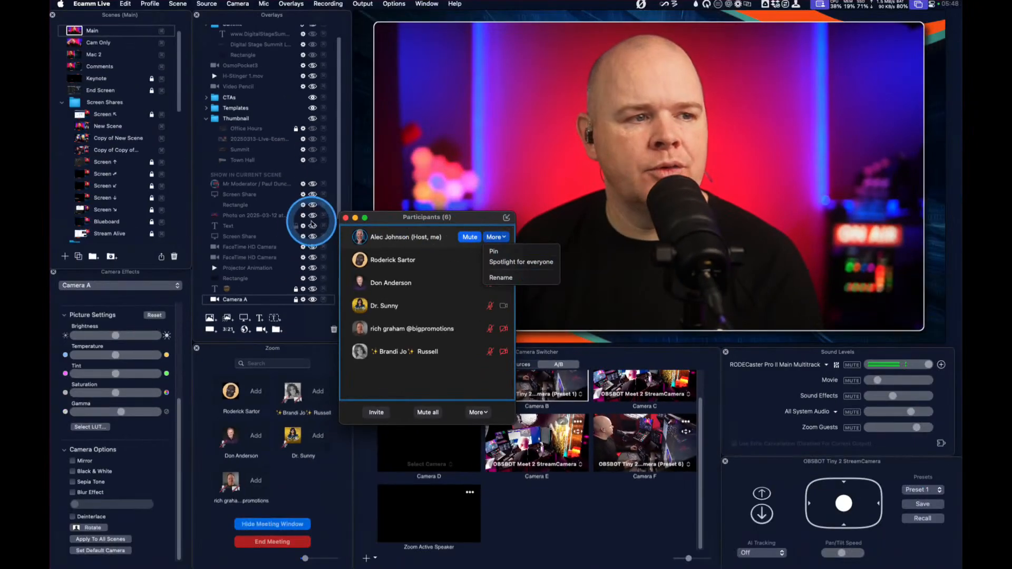
left_click(315, 360)
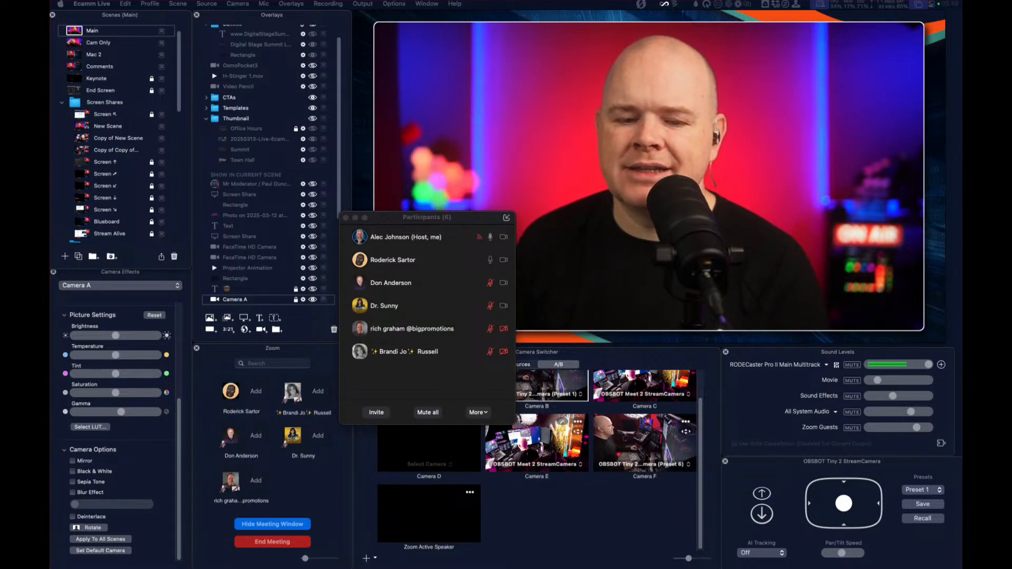
left_click(100, 67)
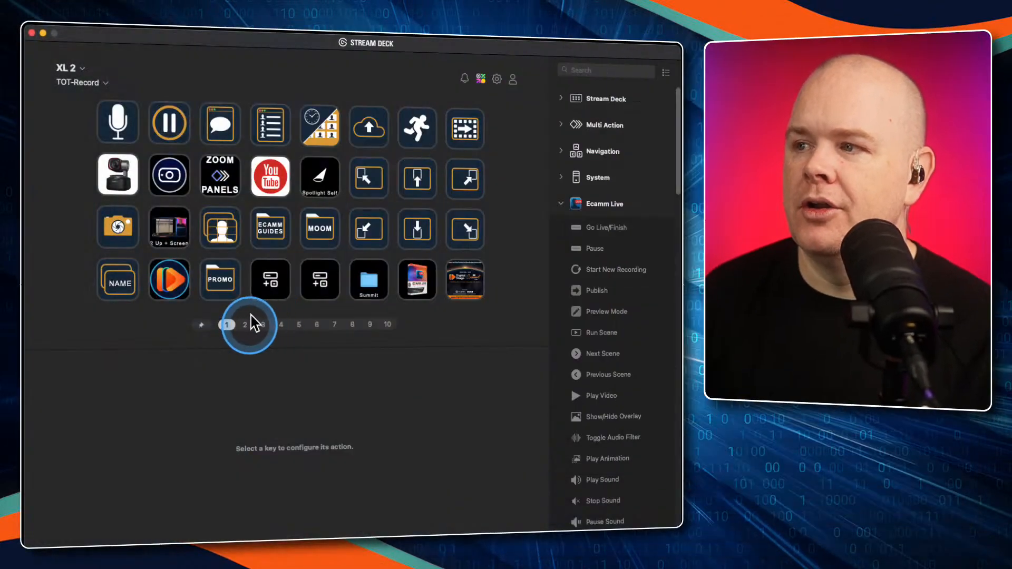
Switch to Stream Deck and assign Ecamm For Zoom's Spotlight Self action to the fourth key in the second row of page 2
left_click(245, 323)
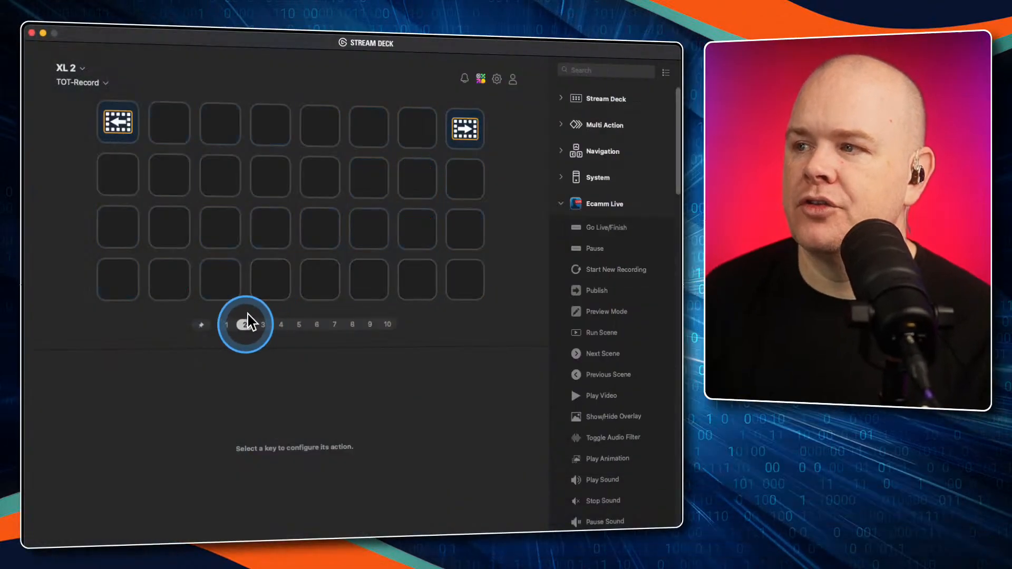
left_click(564, 198)
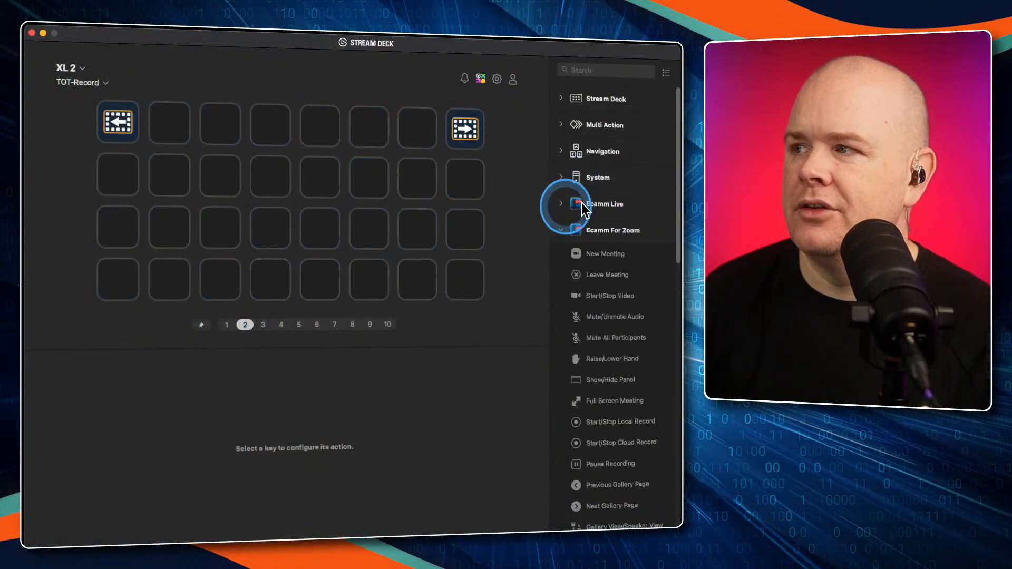
scroll(612, 285, "down", 1)
scroll(614, 310, "down", 3)
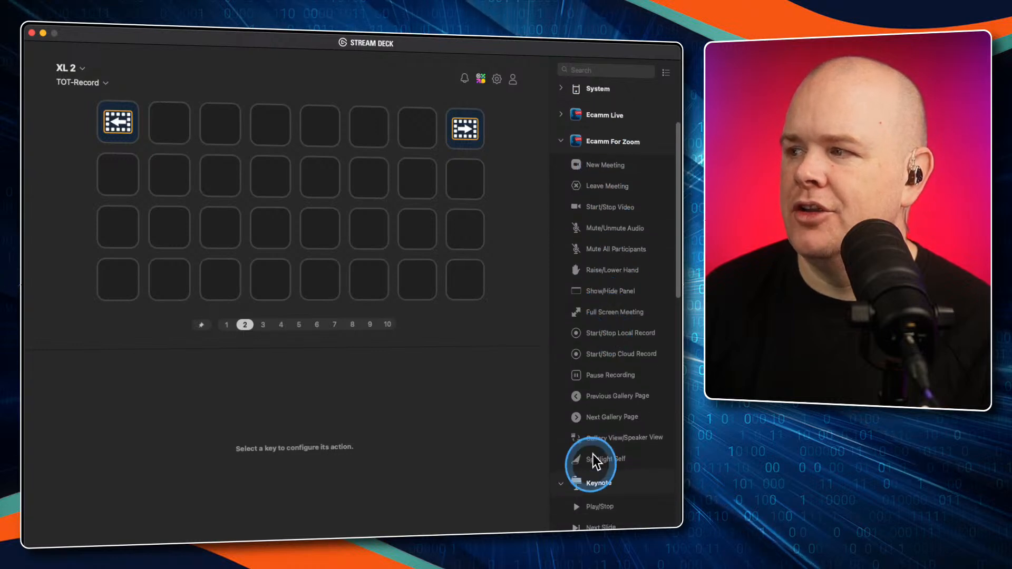
left_click_drag(602, 452, 275, 187)
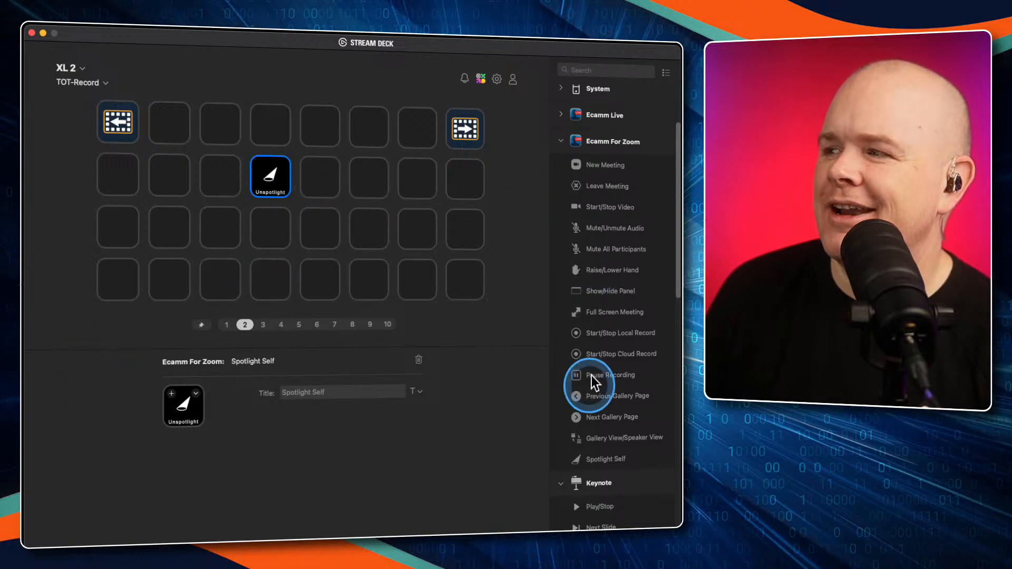
Assign Ecamm Live's Pause Sound action to the fifth key in the first row of page 2
scroll(591, 375, "up", 4)
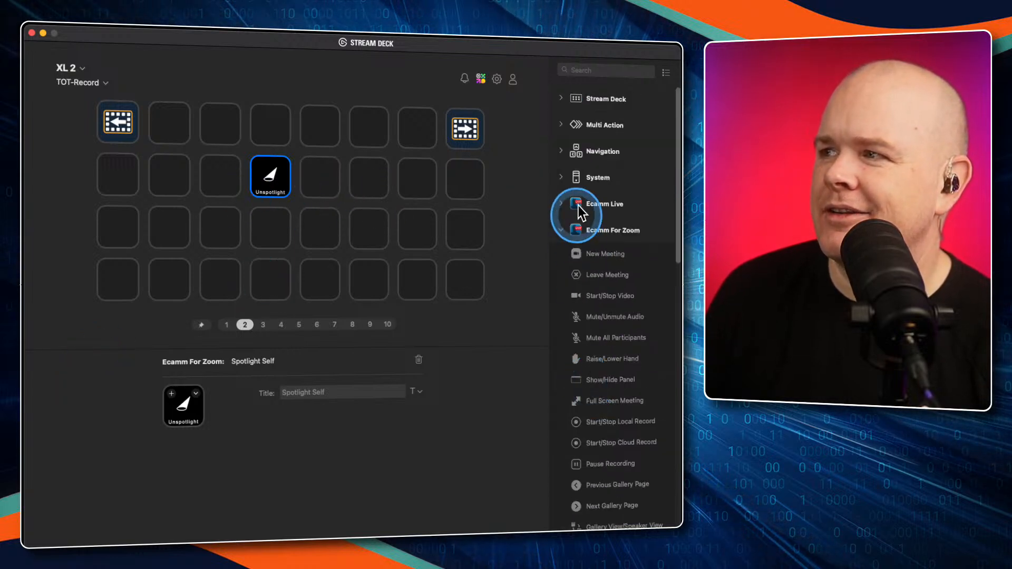
left_click(566, 198)
scroll(586, 371, "down", 6)
scroll(586, 371, "down", 5)
scroll(586, 371, "down", 2)
left_click(604, 252)
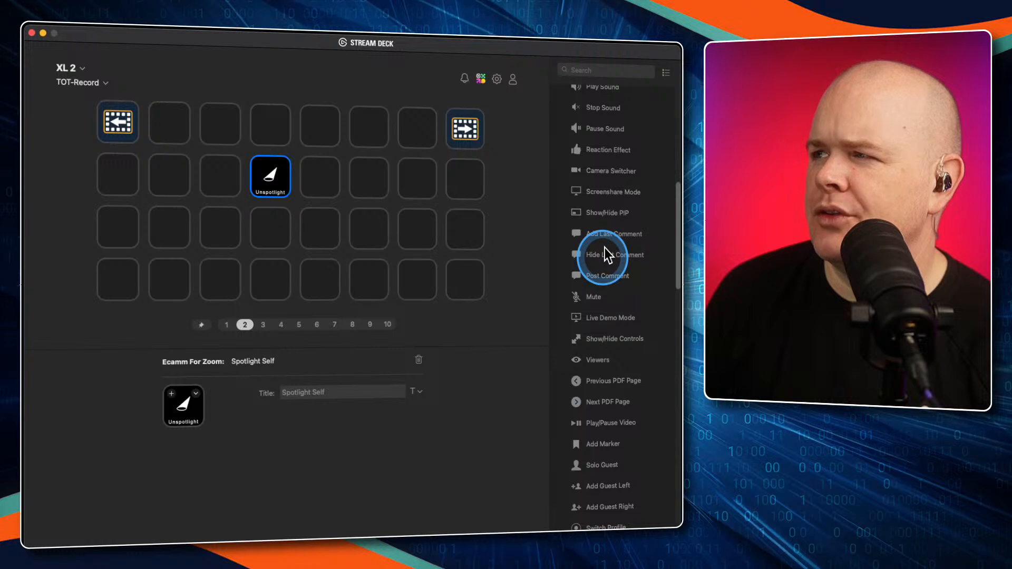
left_click_drag(605, 121, 329, 126)
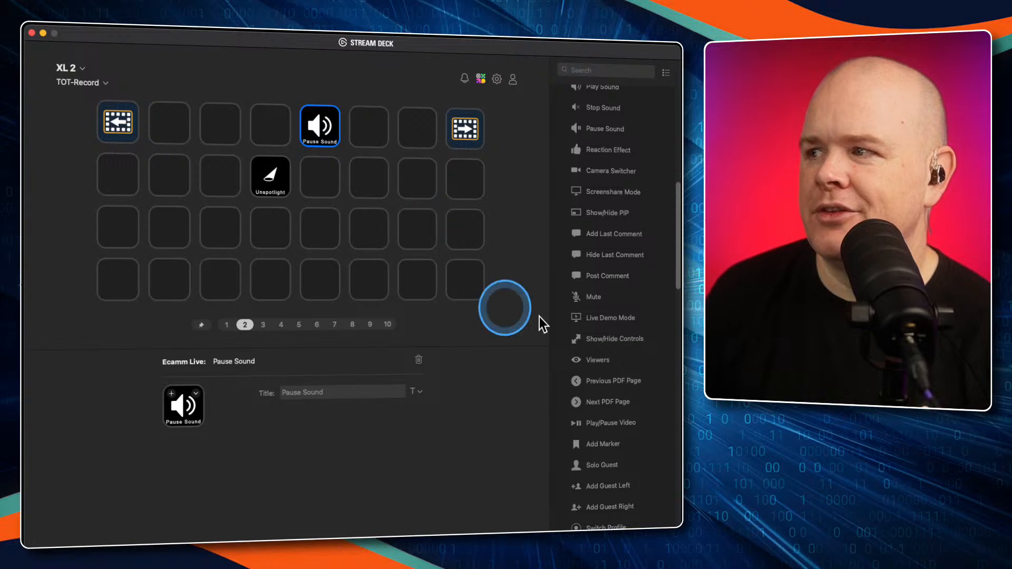
Assign Ecamm Live's Start New Recording action to the sixth key in the second row, and select the empty key beside it
scroll(615, 413, "up", 5)
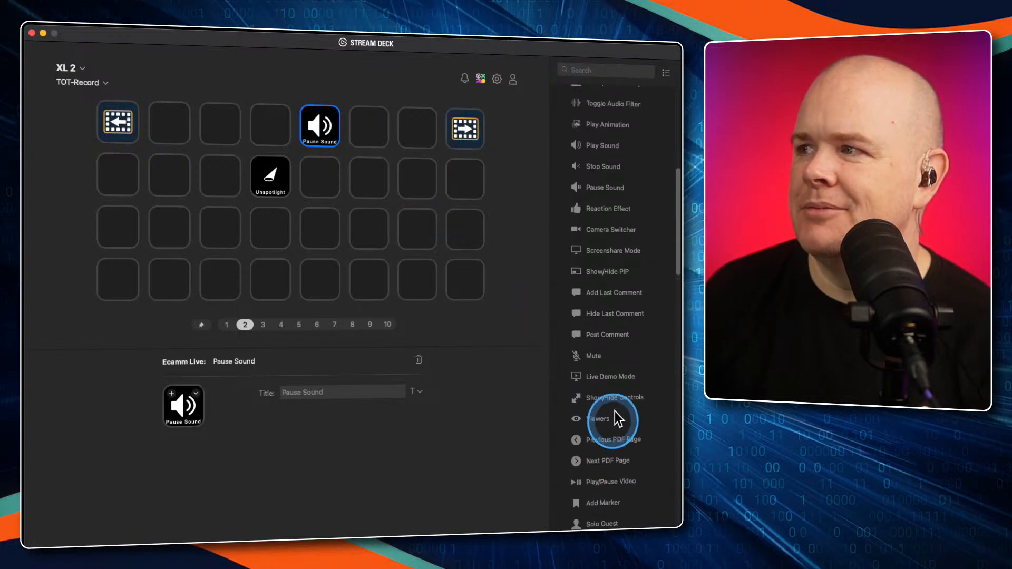
scroll(614, 412, "up", 10)
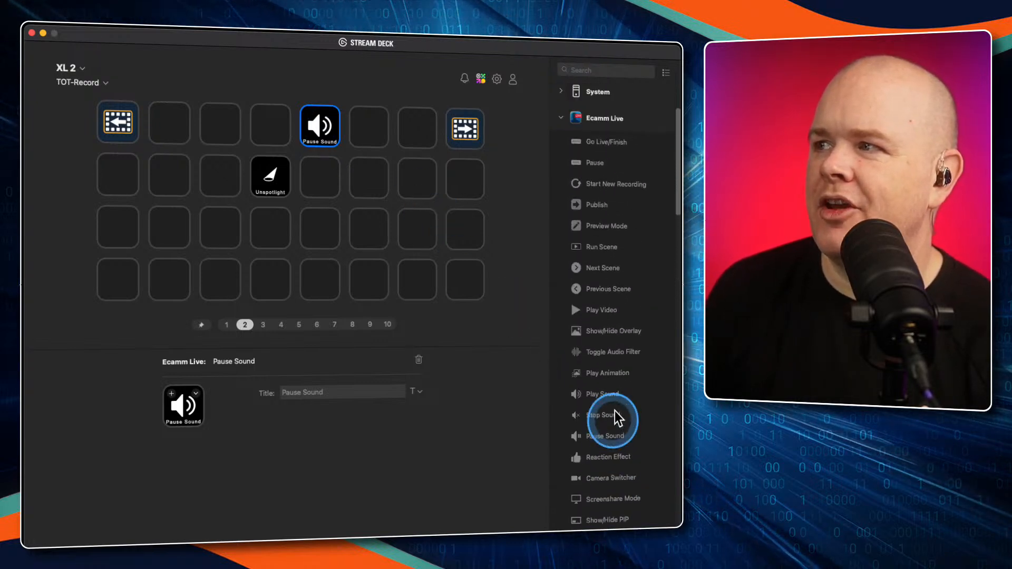
left_click_drag(587, 262, 376, 177)
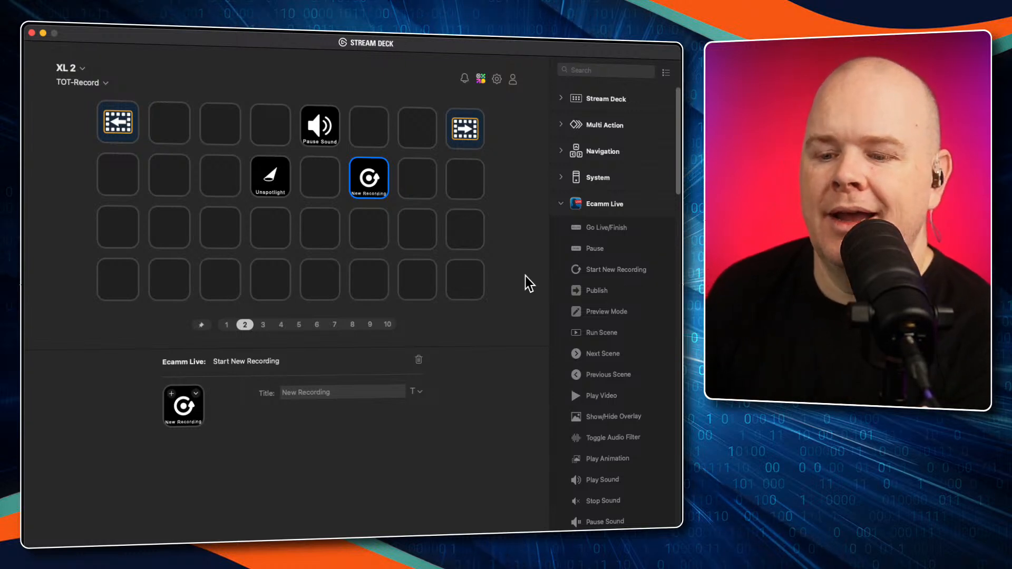
left_click(413, 169)
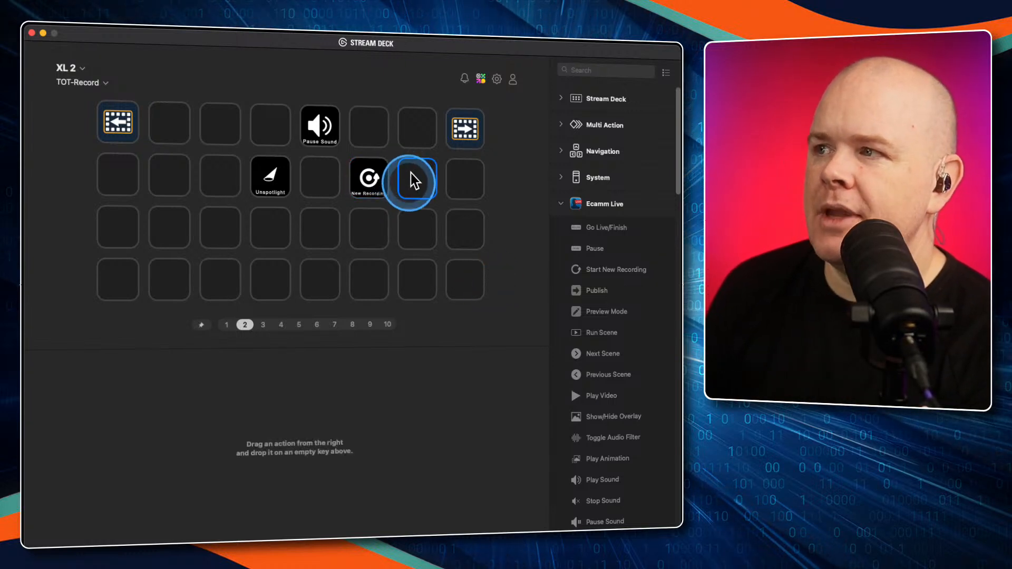
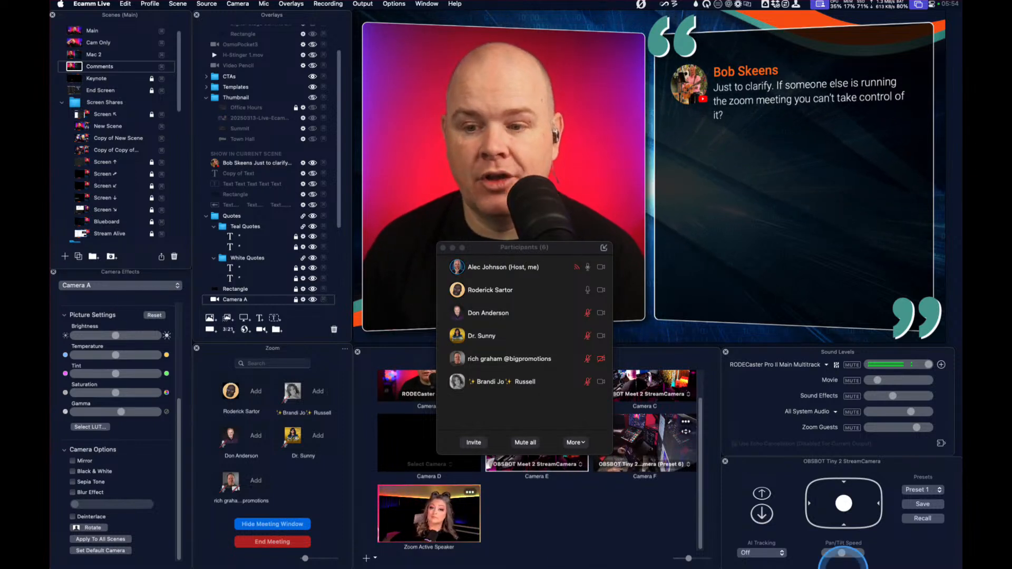
Place the meeting chat, comments and participants windows apart from each other, and go back to the earliest comments in the list
left_click_drag(961, 142, 771, 219)
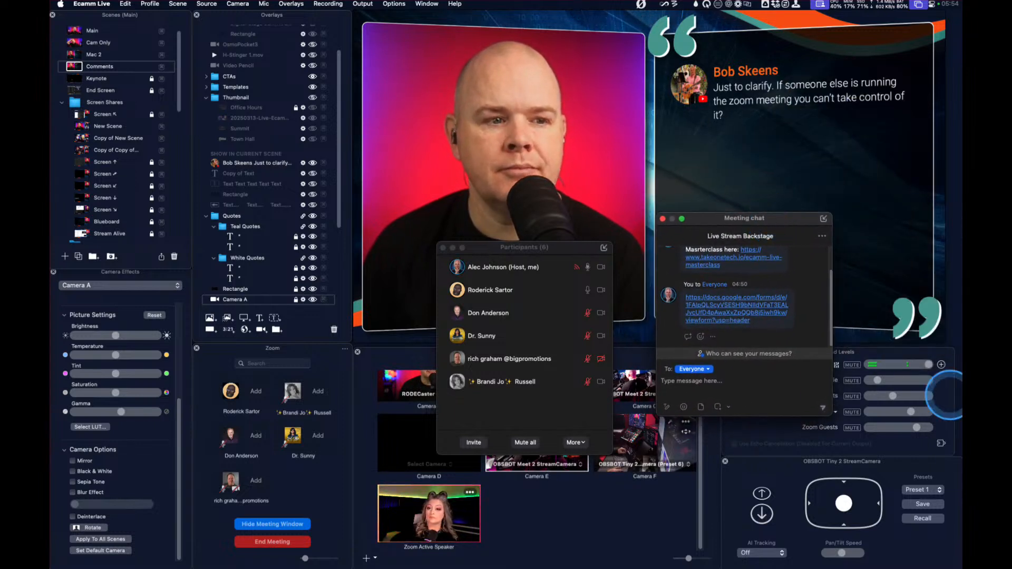
left_click_drag(607, 1, 331, 55)
left_click_drag(512, 246, 834, 352)
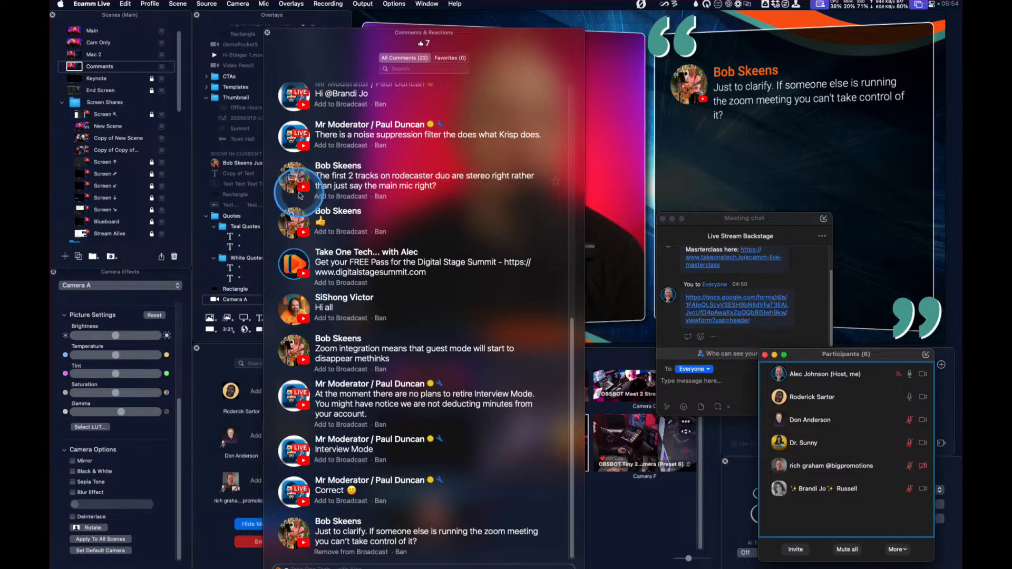
scroll(305, 311, "up", 10)
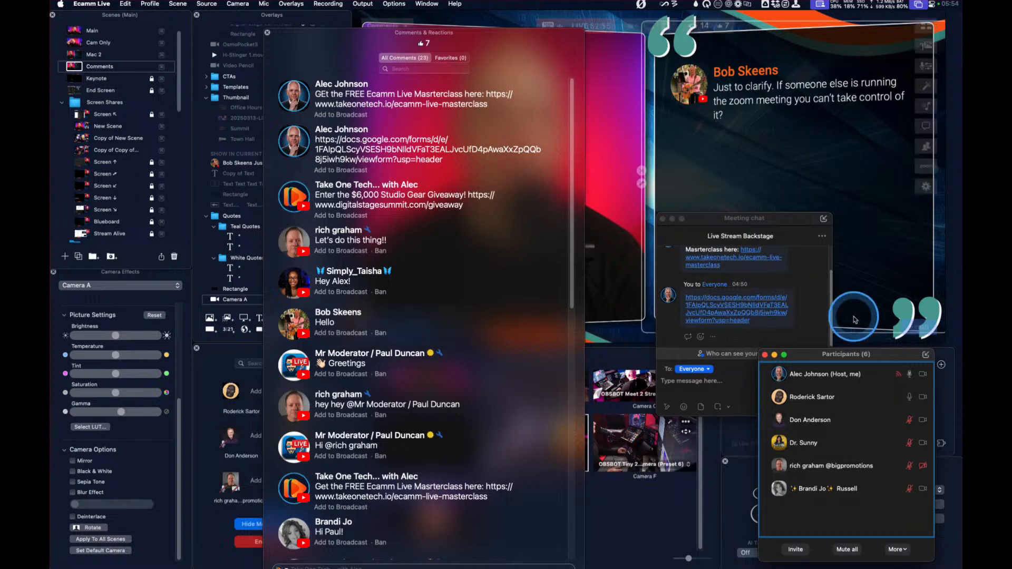
scroll(786, 299, "up", 2)
scroll(774, 299, "down", 2)
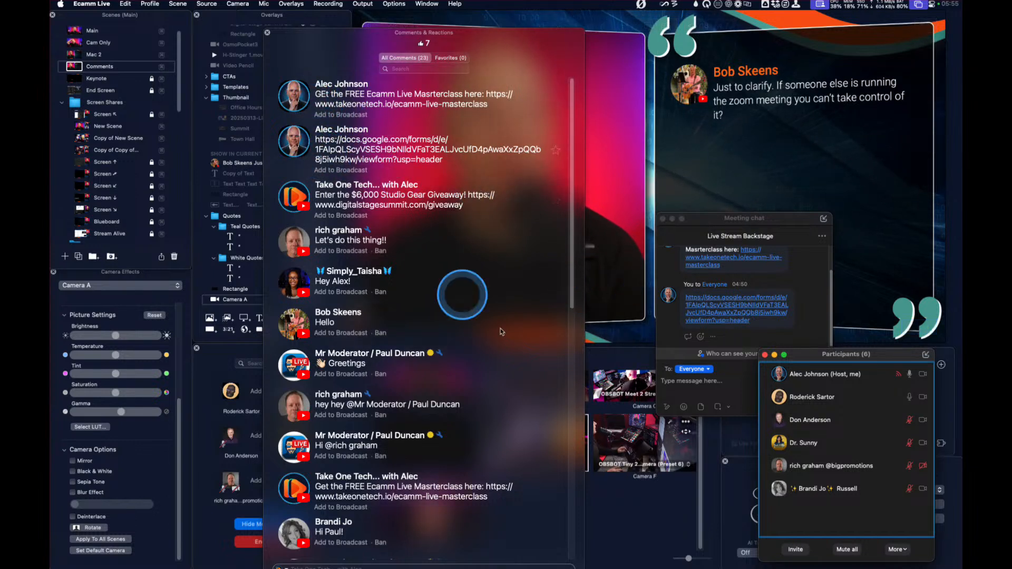
Send "Hi Zoom" to everyone in the Zoom meeting chat, and go to the newest entries in the Comments & Reactions window
left_click(691, 383)
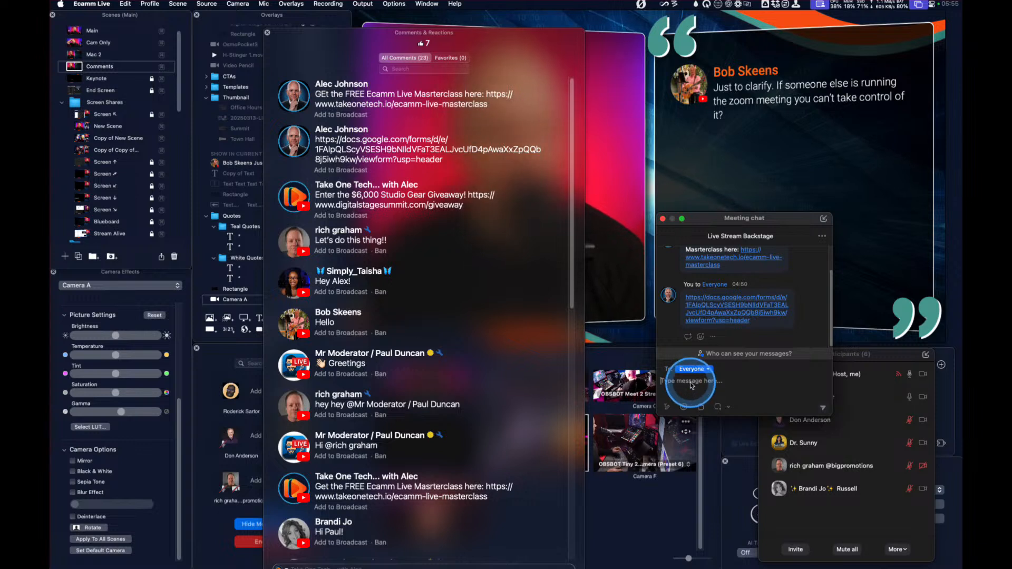
type("Hi Zoom")
key("Return")
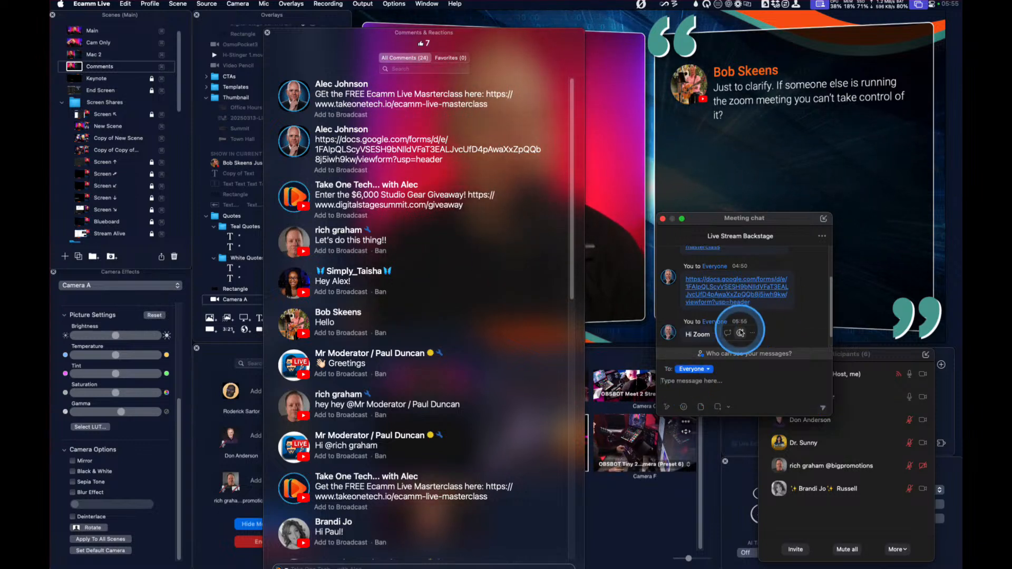
left_click_drag(572, 206, 589, 519)
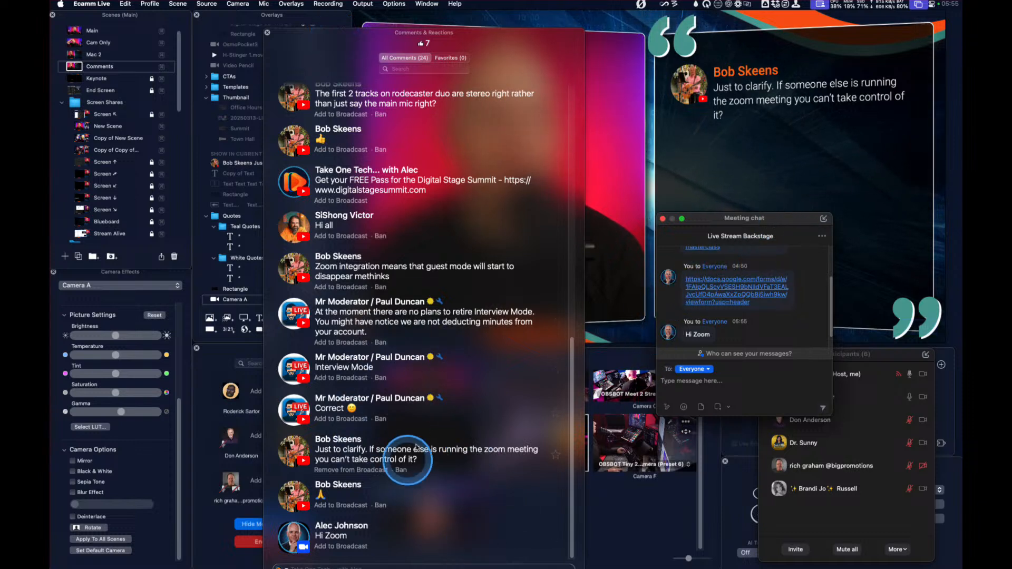
Open Ecamm Live's Zoom preferences and move the meeting chat aside to show the option adding Zoom chat to the Comments & Reactions window
left_click(924, 188)
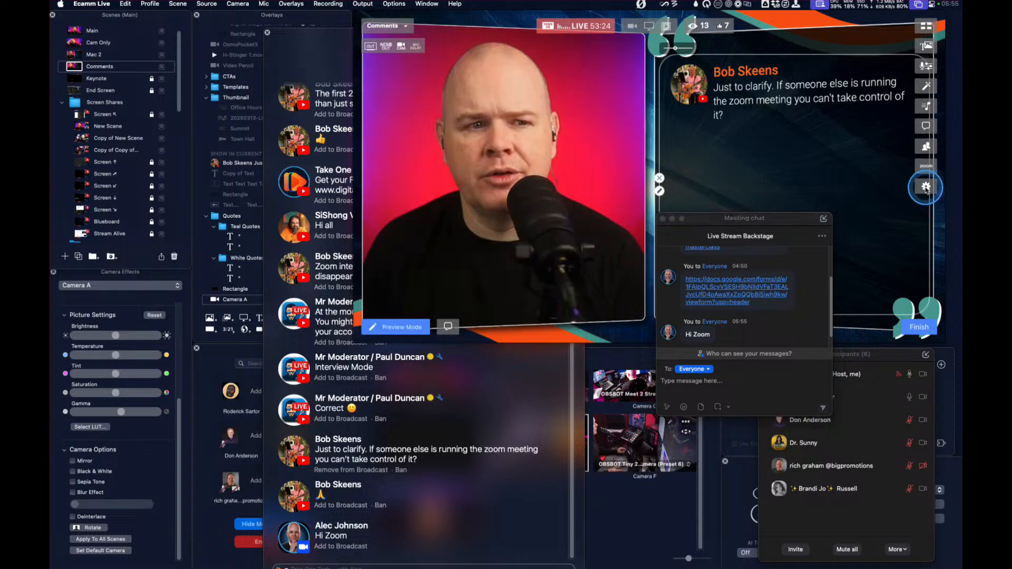
left_click_drag(561, 205, 792, 141)
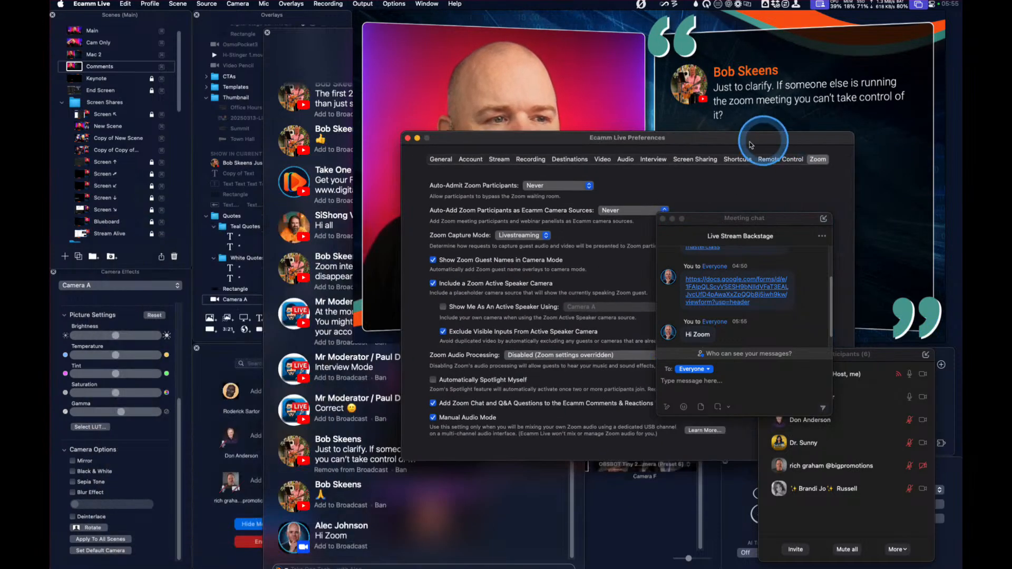
left_click_drag(709, 219, 185, 298)
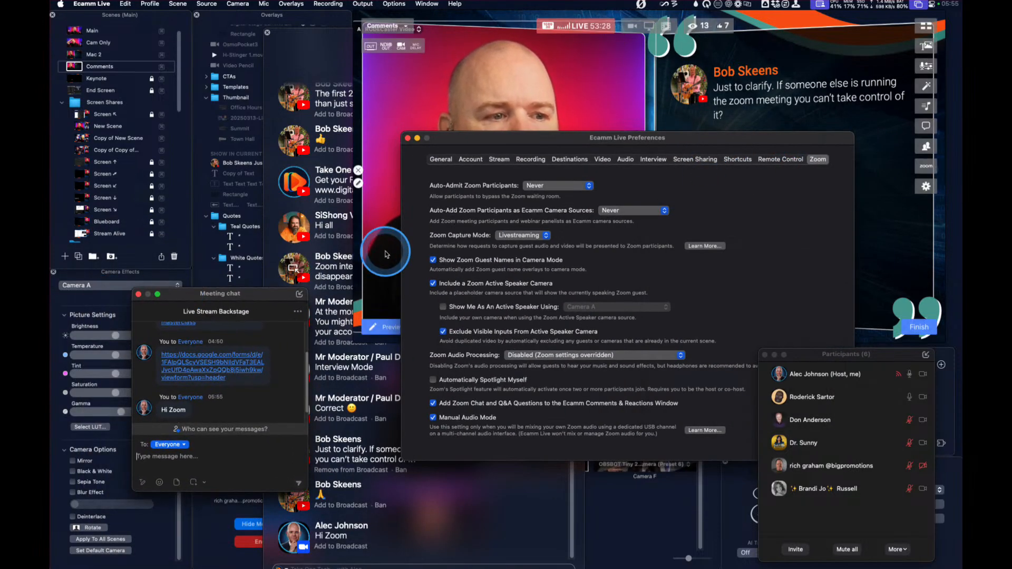
left_click_drag(548, 138, 476, 109)
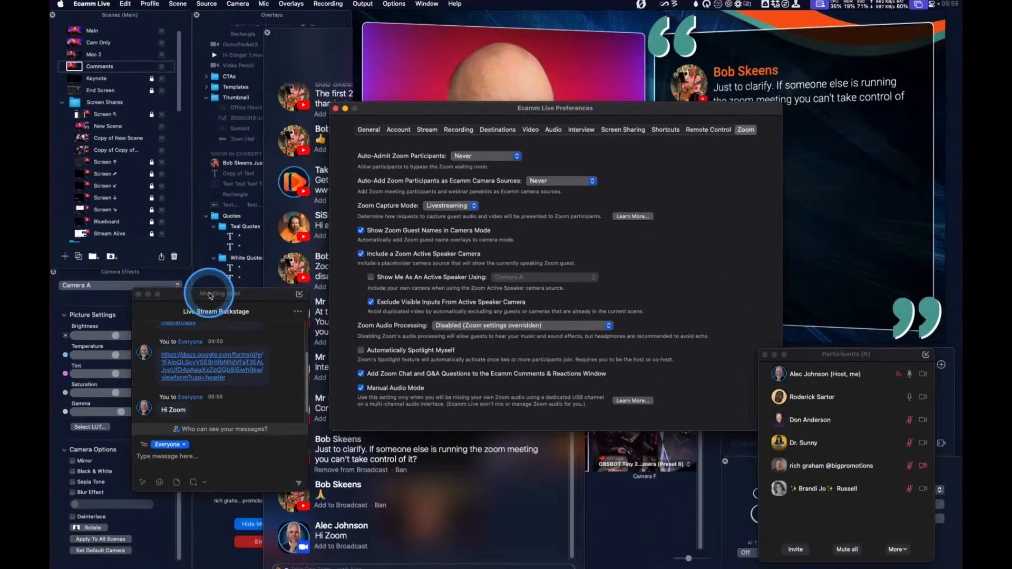
left_click_drag(210, 296, 141, 263)
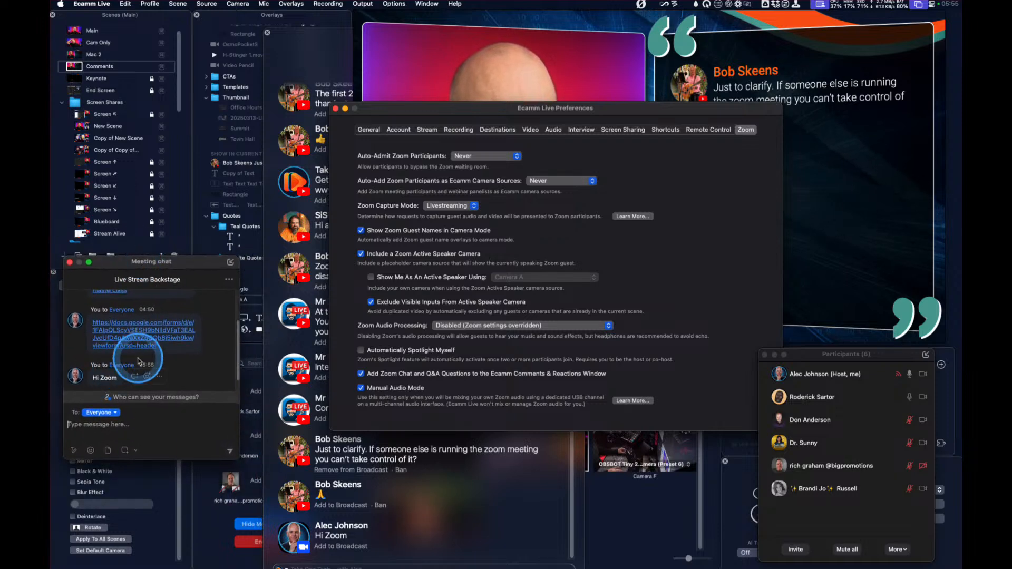
Bring the Comments & Reactions window forward beside the meeting chat, and keep the preferences window clear of its comment field
left_click_drag(402, 108, 507, 132)
left_click(263, 42)
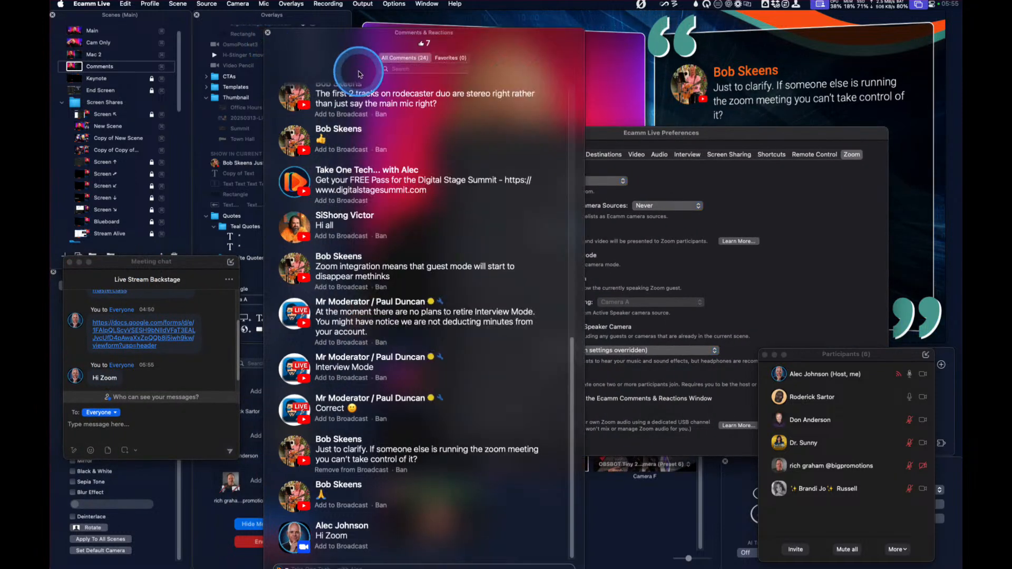
left_click_drag(353, 56, 334, 38)
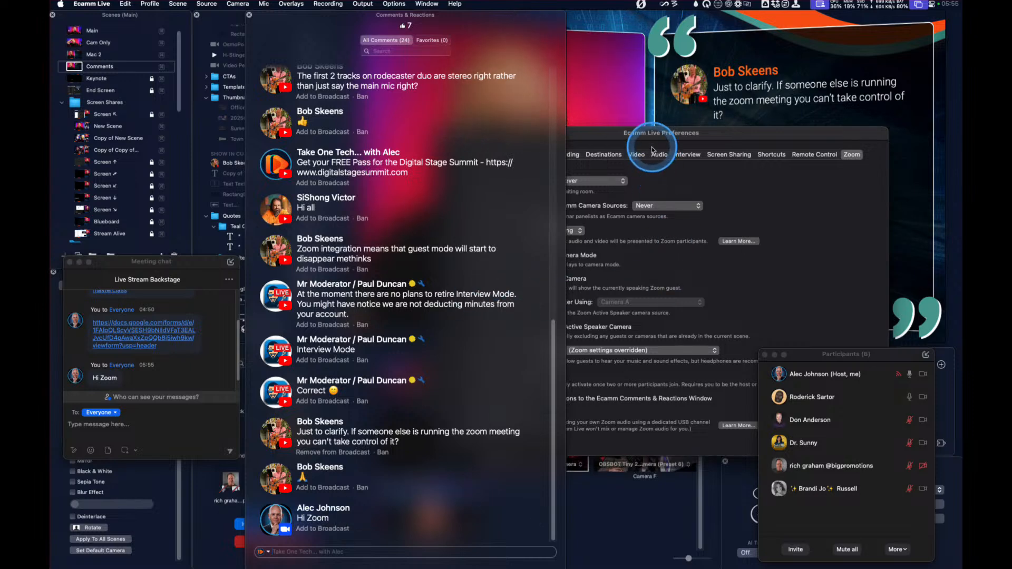
left_click_drag(656, 136, 699, 390)
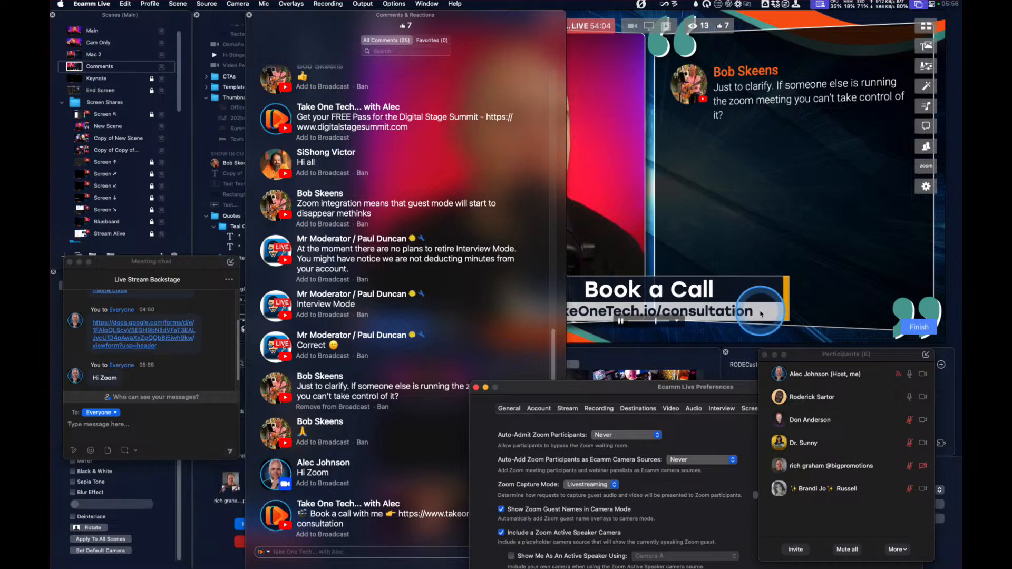
left_click(174, 392)
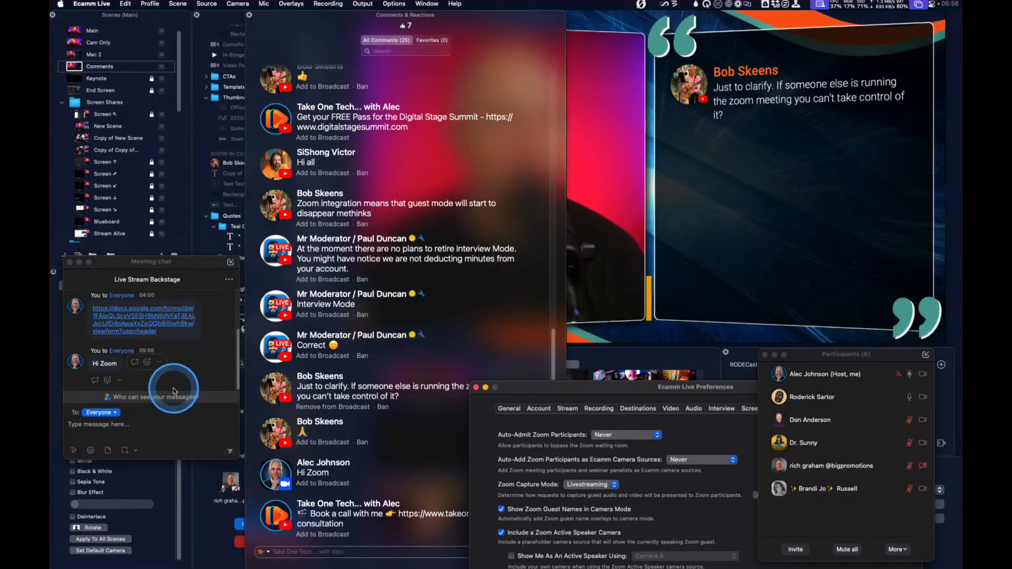
left_click_drag(585, 387, 502, 228)
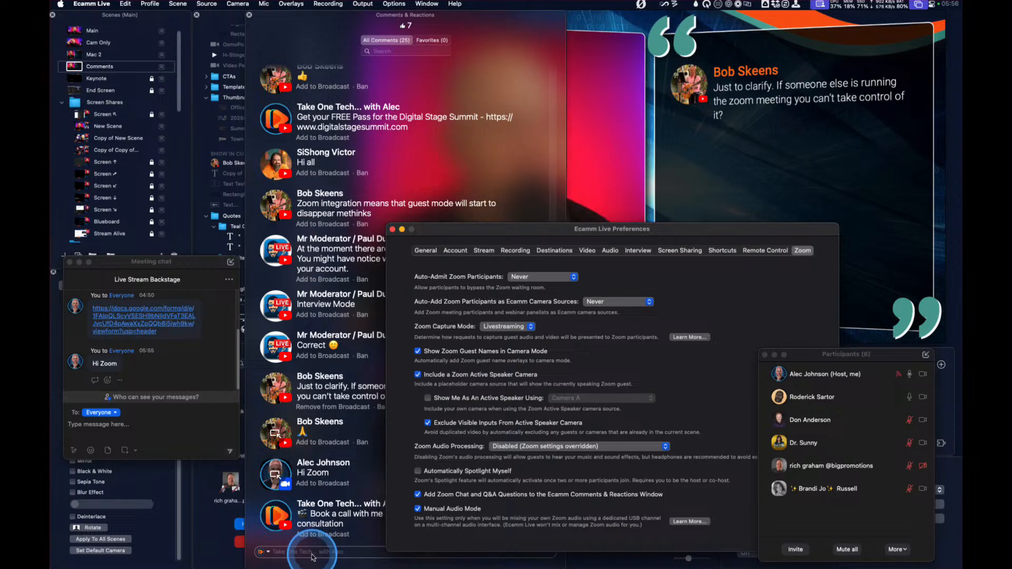
left_click_drag(515, 230, 711, 230)
left_click_drag(527, 40, 443, 45)
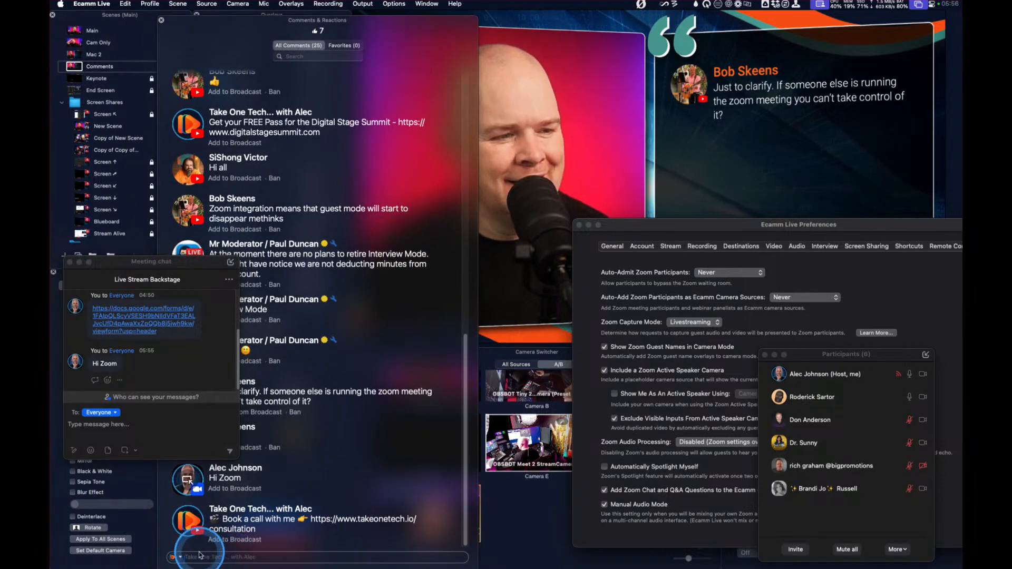
View the available posting destinations, and post the comment "Hi" to the YouTube channel
left_click(179, 558)
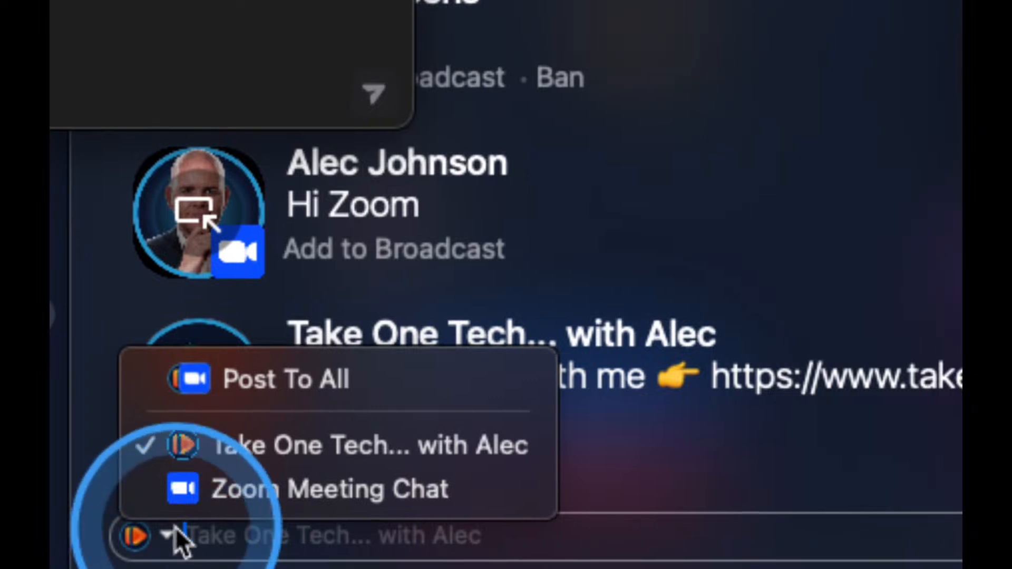
left_click(215, 535)
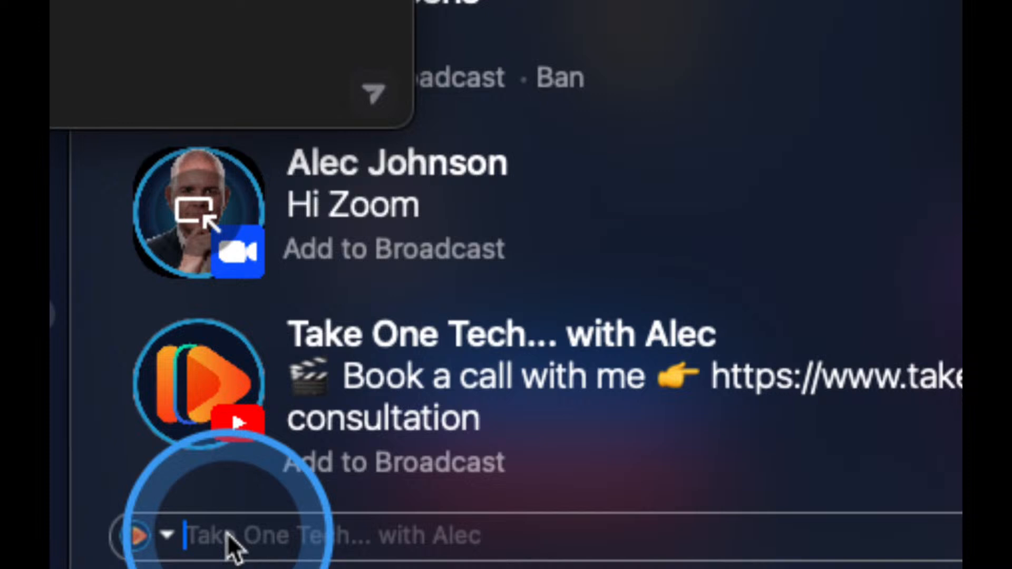
type("Hi")
key("Return")
Switch the comment destination to Zoom Meeting Chat and post "Hi" there
left_click(167, 537)
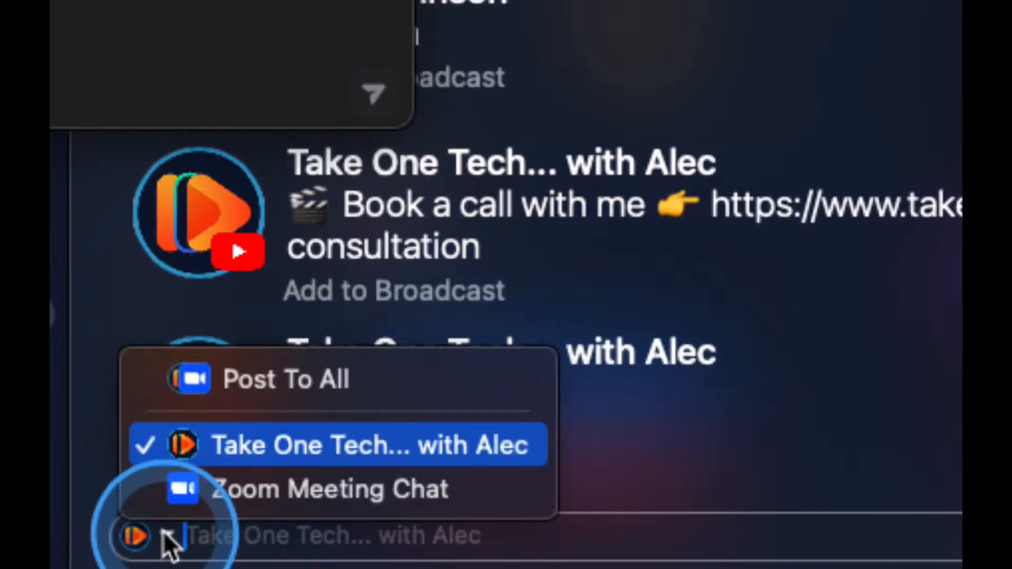
left_click(178, 495)
type("Hi")
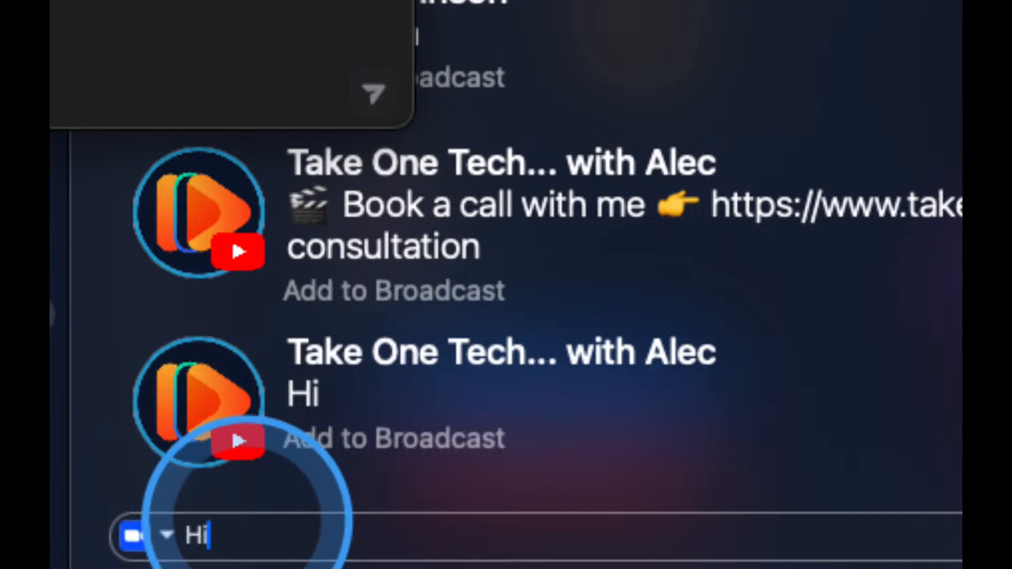
key("Return")
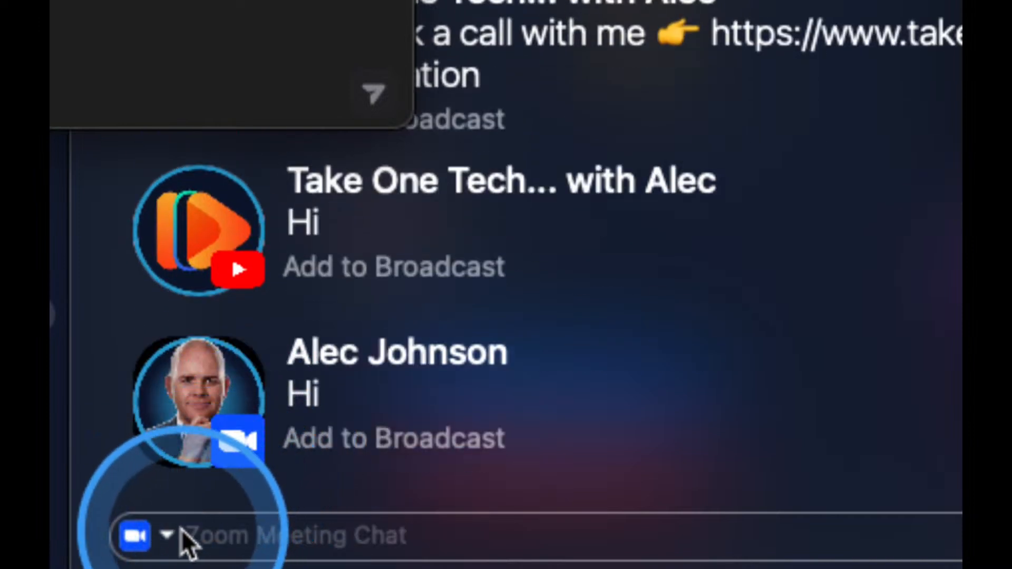
Set comments to Post To All, and reposition the preferences window beside the comments with its Zoom options in view
left_click(167, 536)
left_click(224, 445)
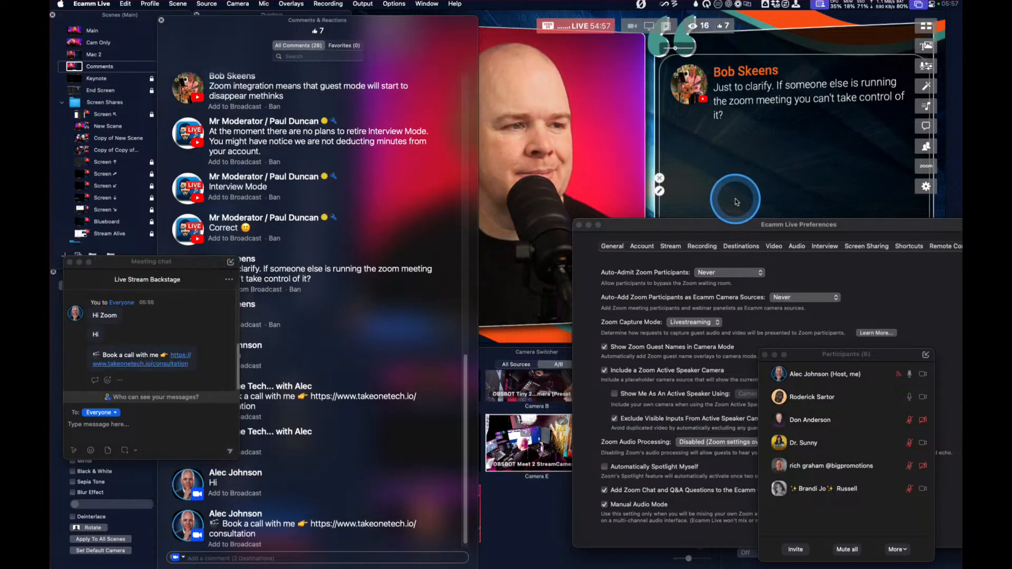
left_click_drag(710, 222, 679, 385)
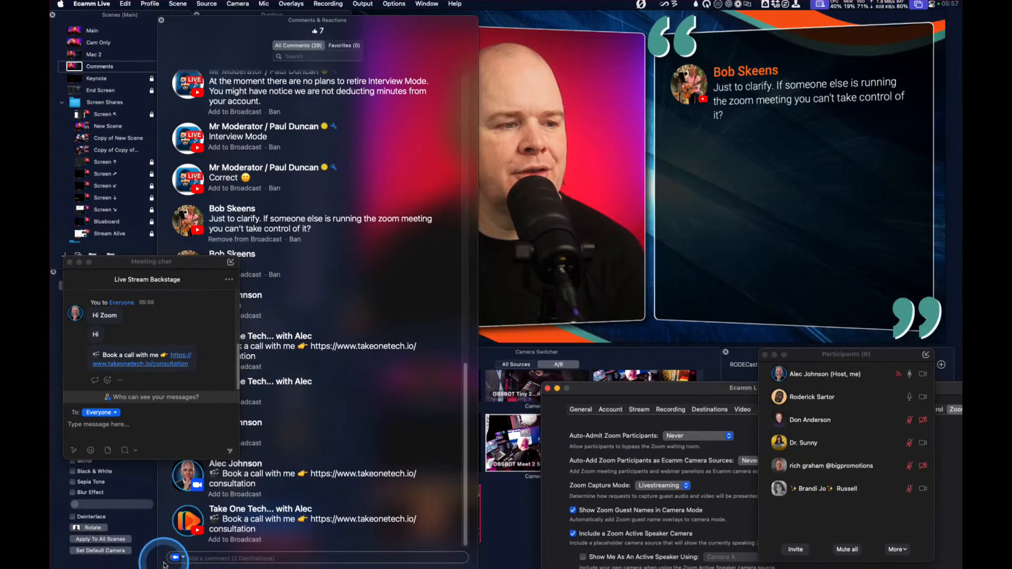
left_click_drag(666, 388, 611, 246)
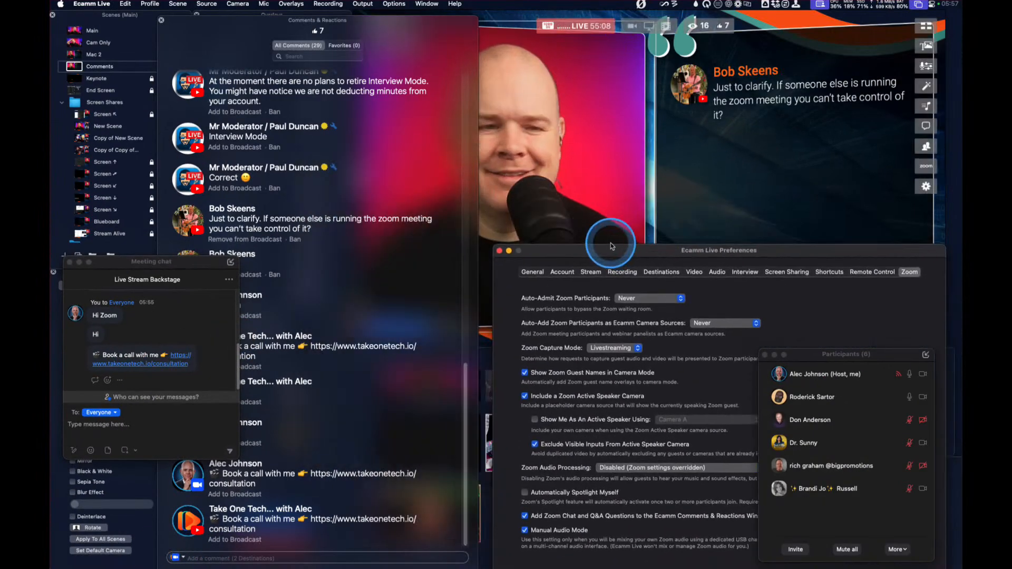